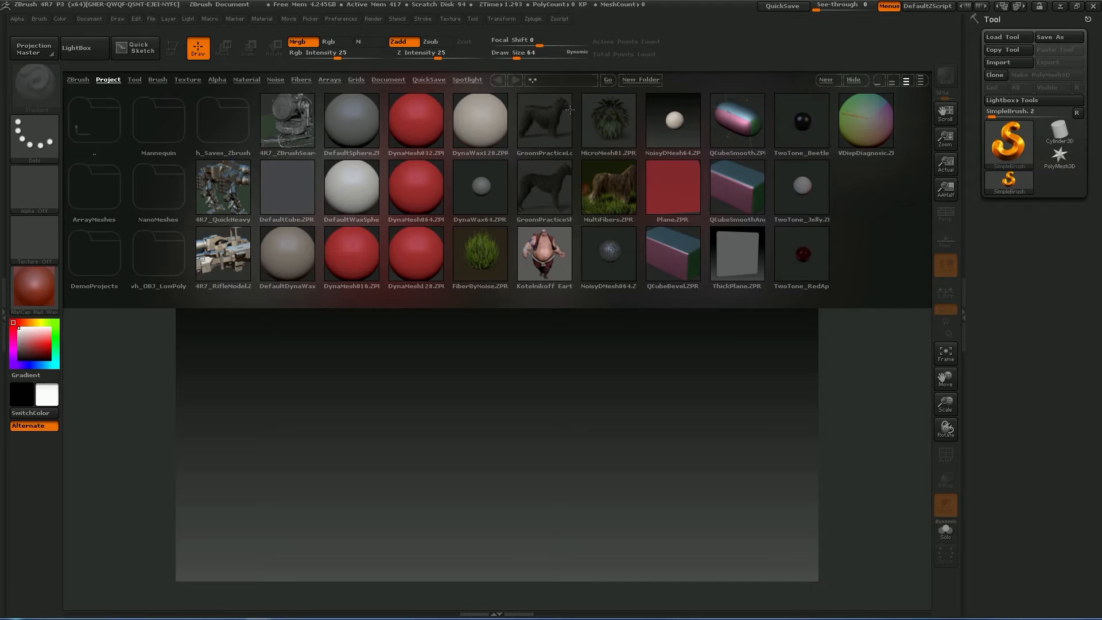
Step: Show the Tool models in LightBox, toggle LightBox off and on, and leave it hidden
click(135, 80)
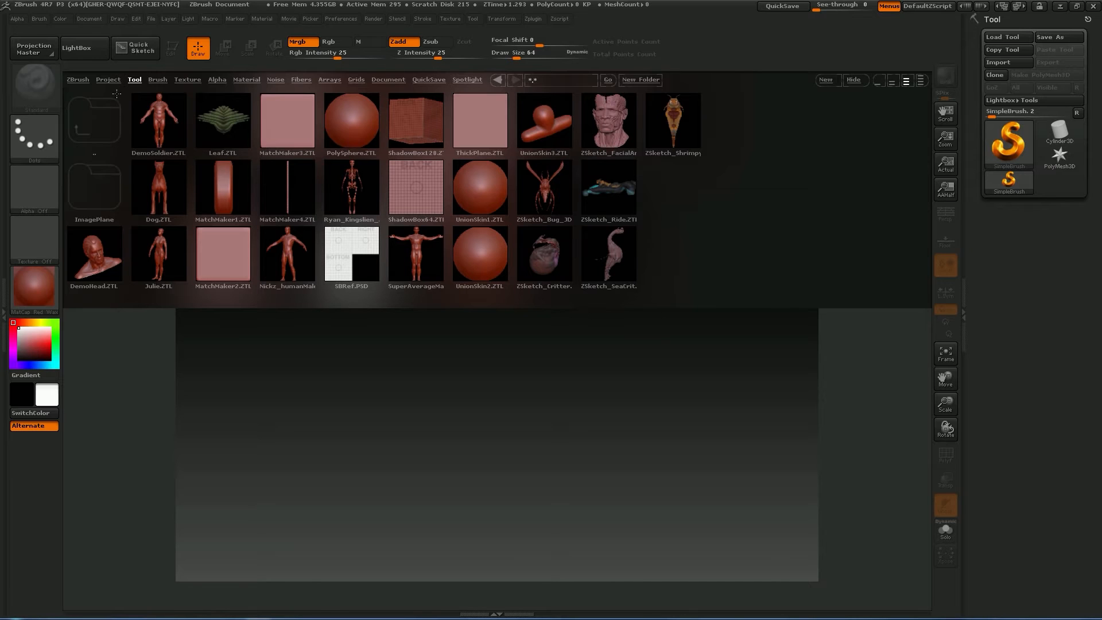
click(76, 49)
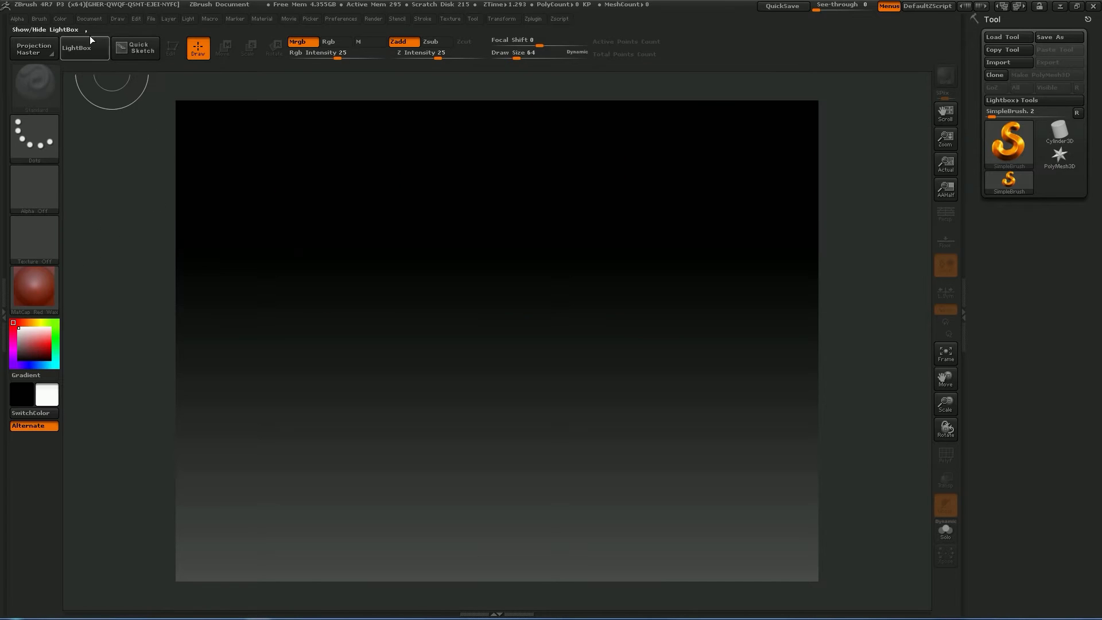
click(83, 51)
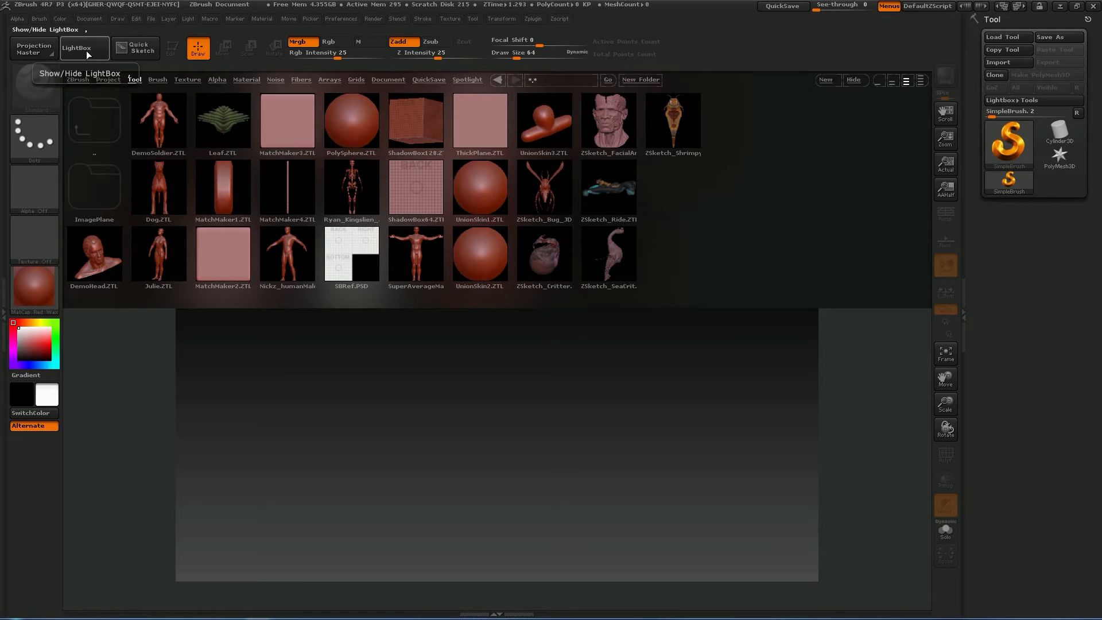
click(853, 78)
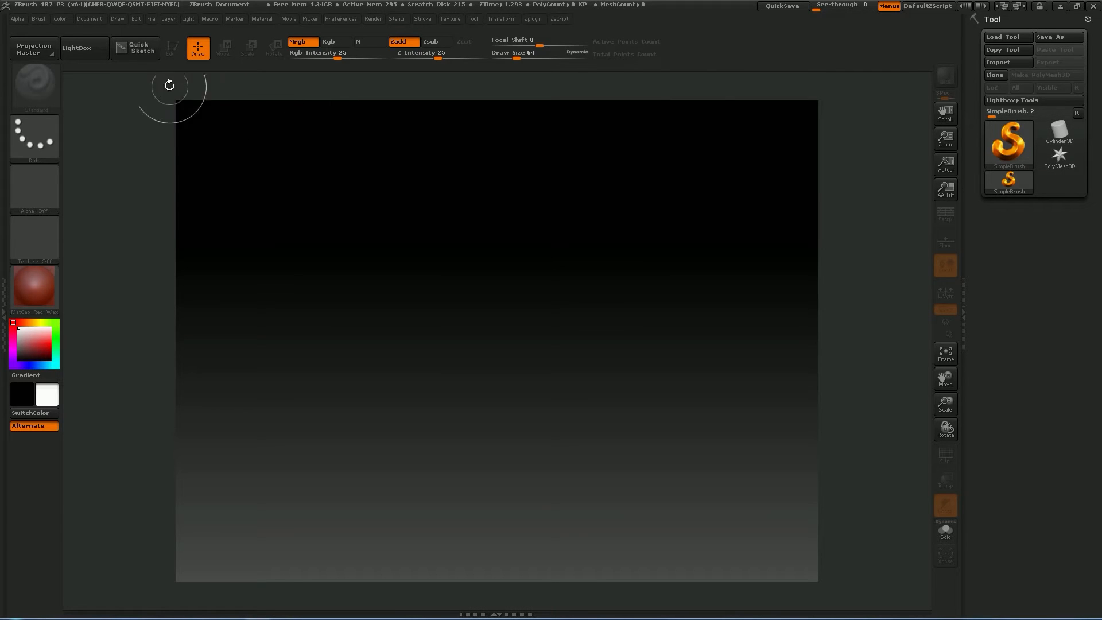
Step: Look through the options in the Brush and Color palettes
click(41, 19)
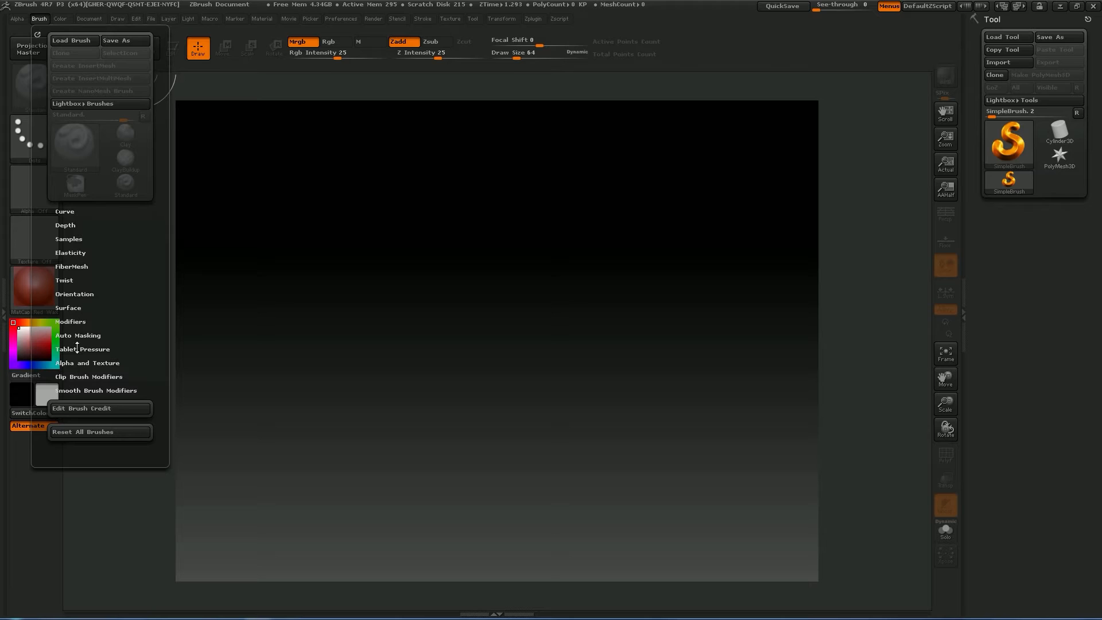
click(60, 19)
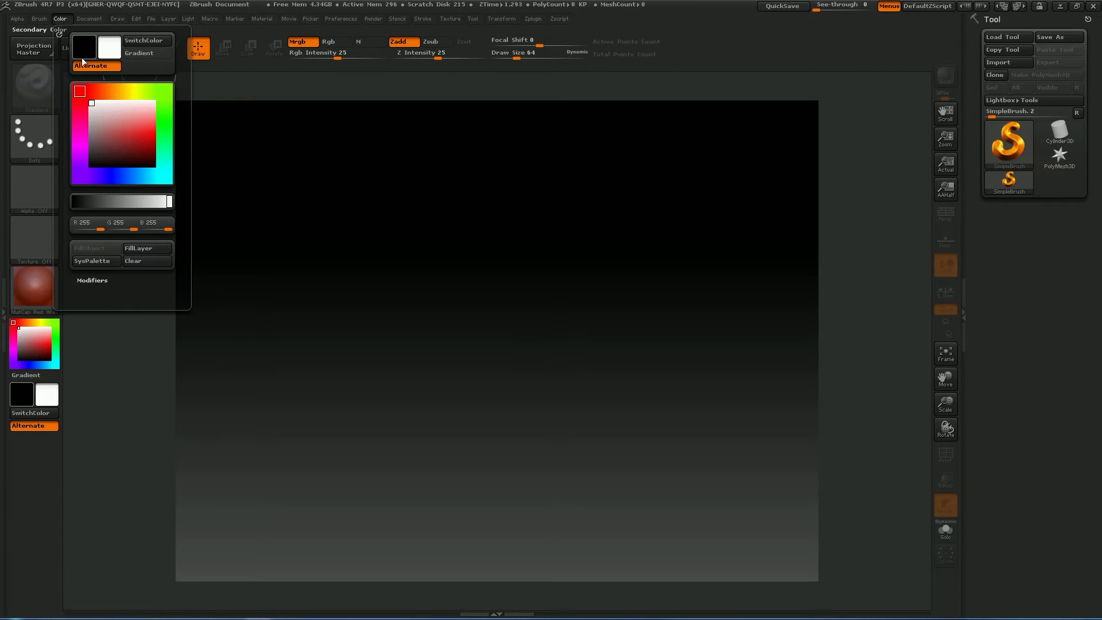
click(91, 19)
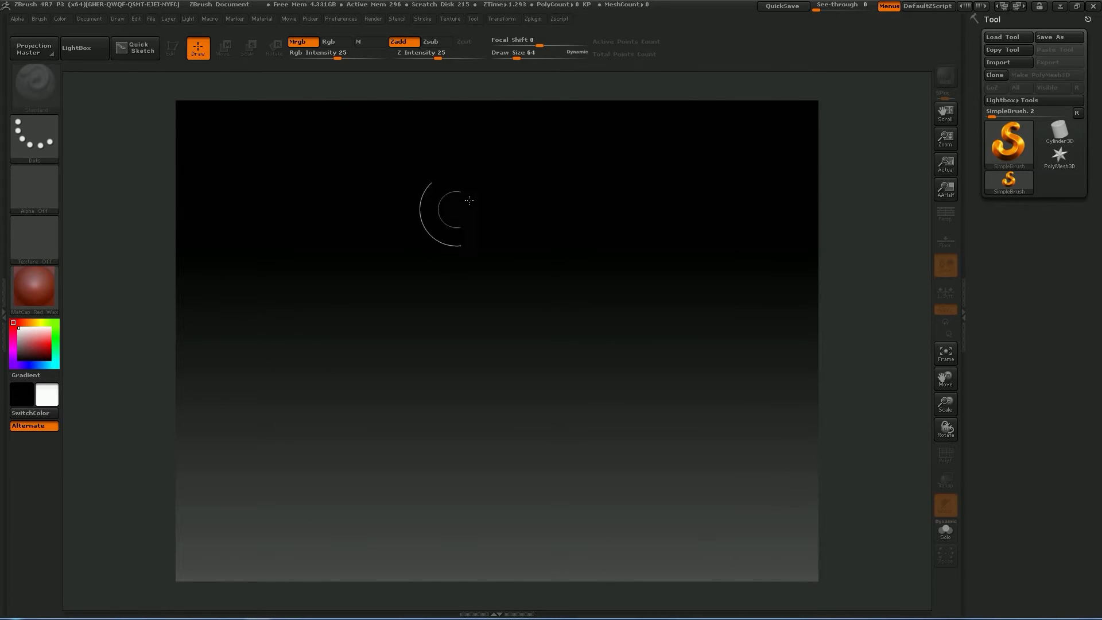
Step: Try switching the document's Pro proportion constraint off and on and adjusting the document width
click(95, 19)
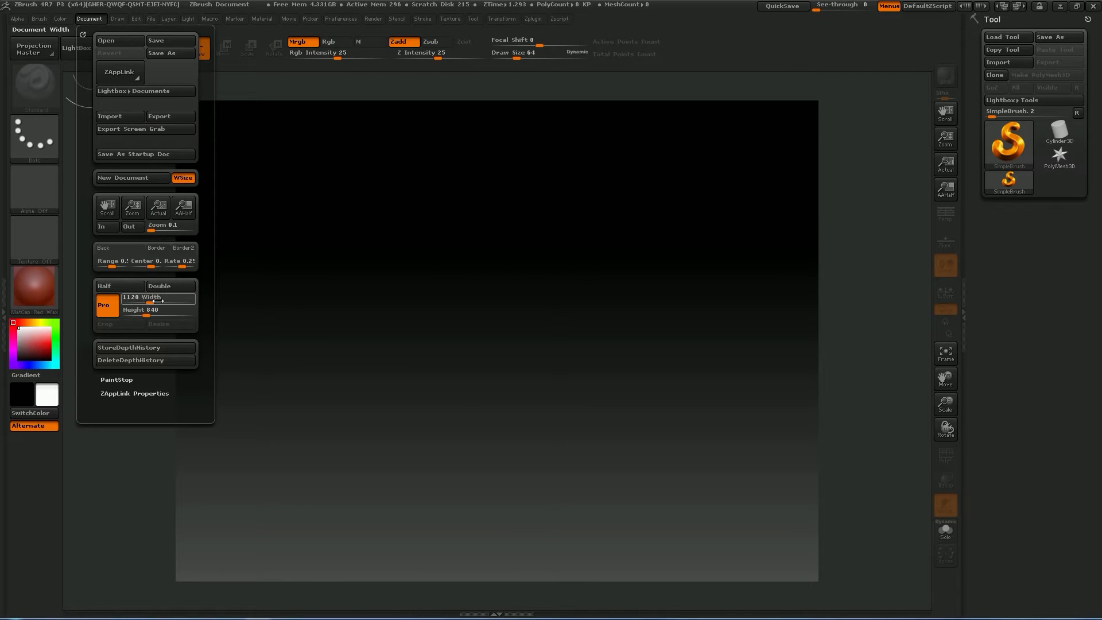
click(102, 306)
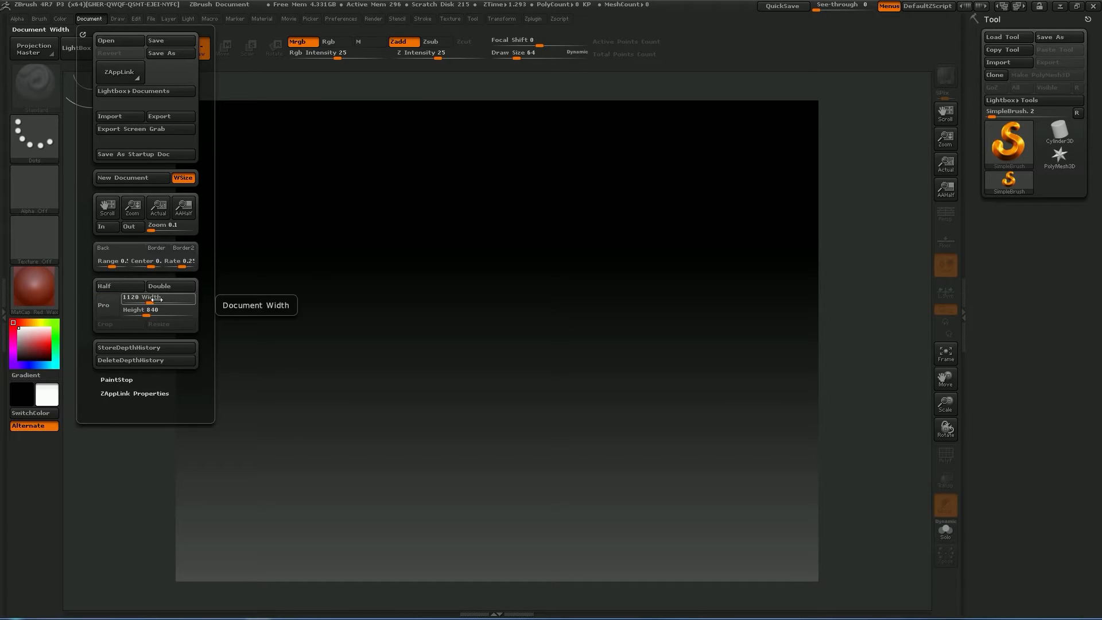
click(110, 305)
drag(151, 303, 158, 304)
click(113, 306)
click(113, 306)
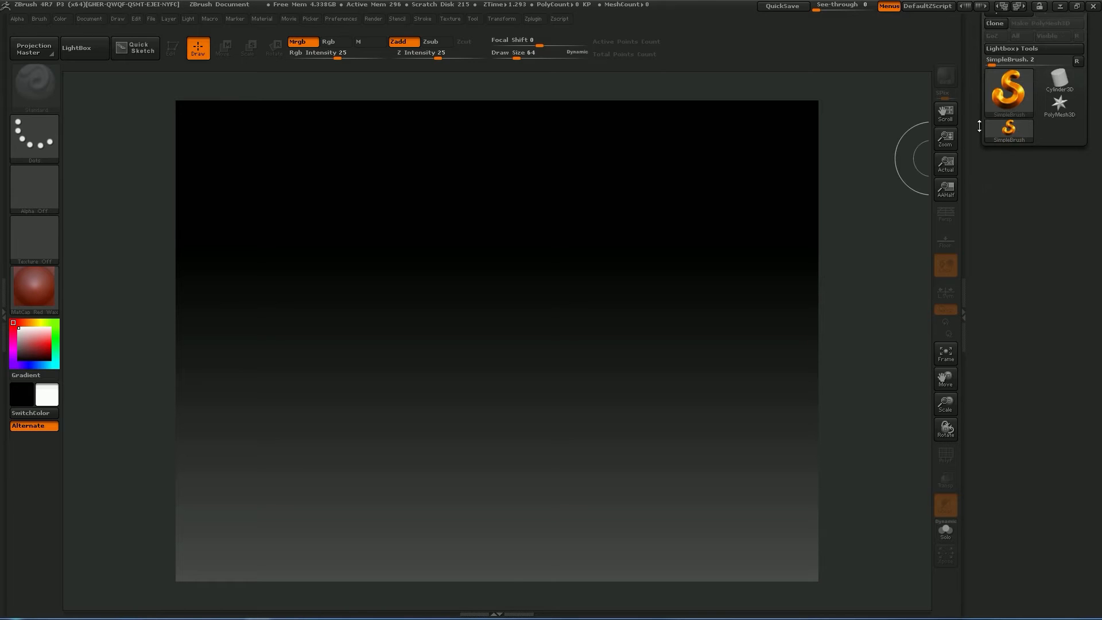
Step: Collapse and restore the tray holding the Tool palette, and open the opposite tray with the Material palette
drag(974, 128, 975, 238)
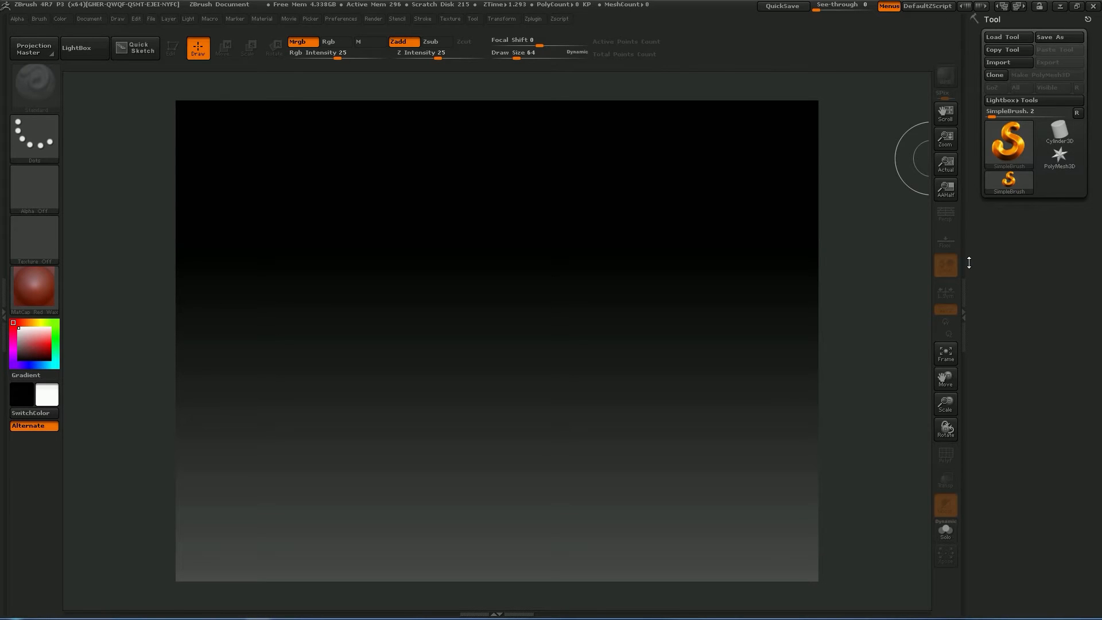
click(964, 307)
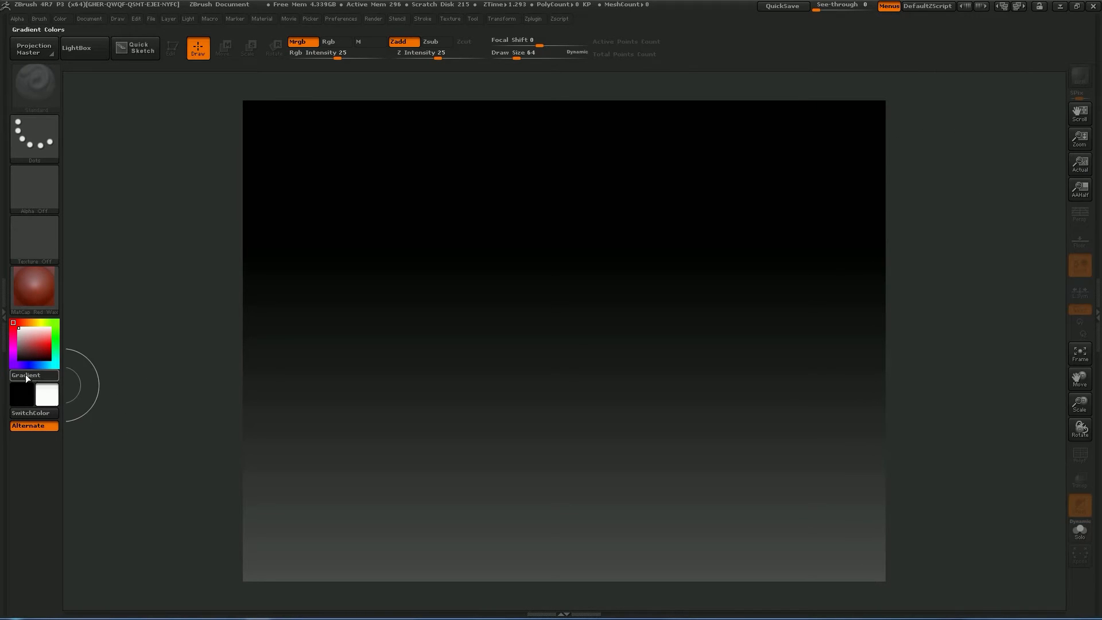
click(4, 319)
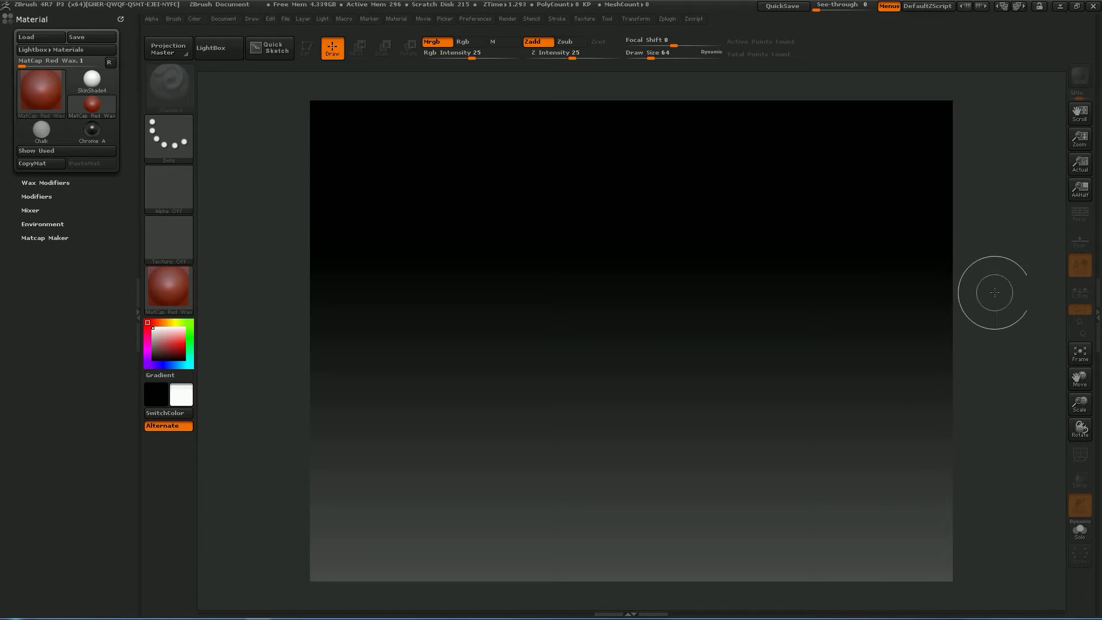
click(1094, 310)
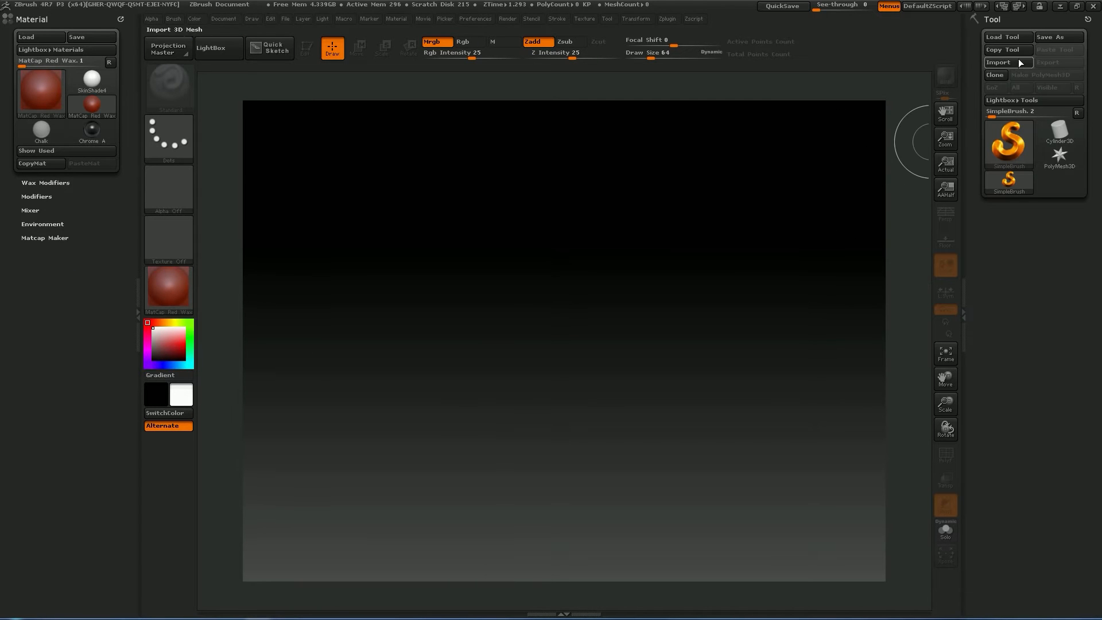
Step: Open the Tool palette and try docking it in the tray beside the canvas
click(174, 19)
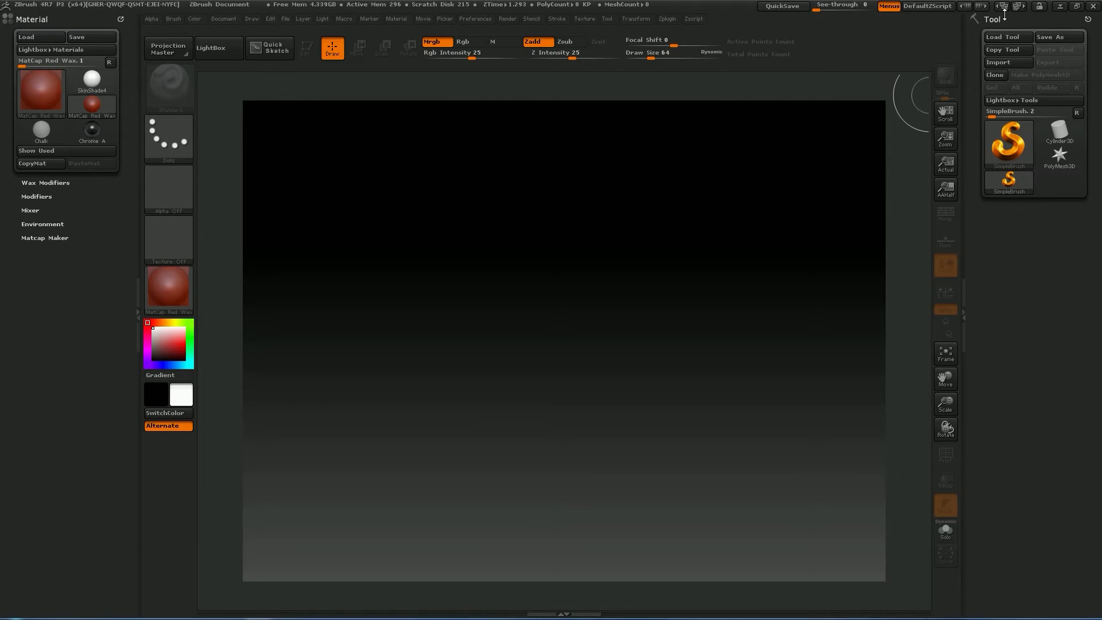
click(607, 19)
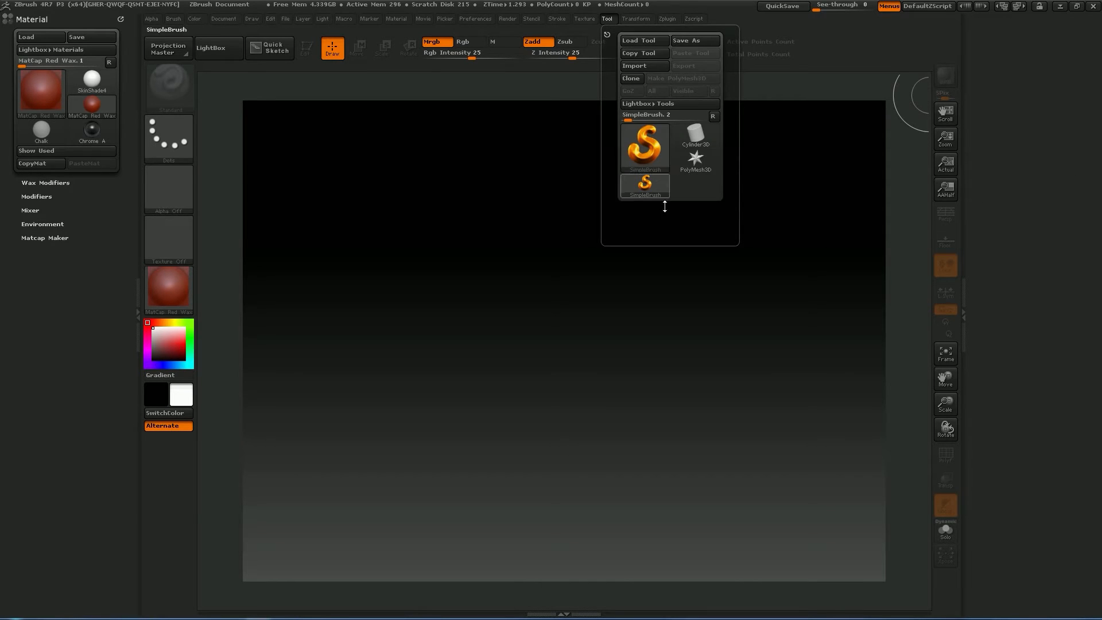
drag(615, 19, 1010, 55)
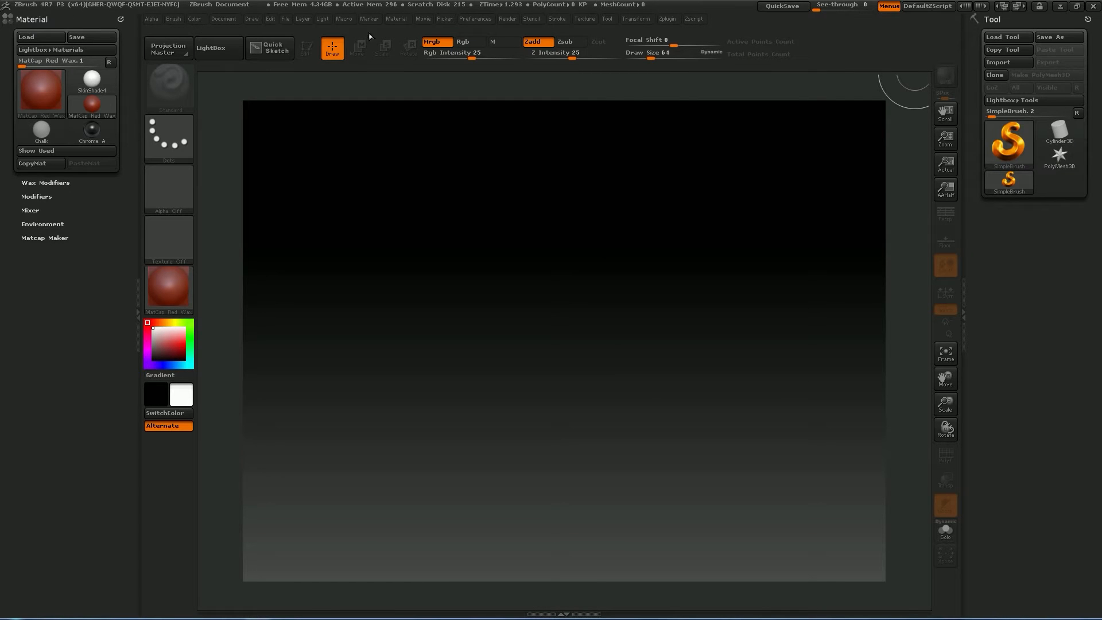
Step: Dock the Alpha palette below the Material palette and remove it from the tray again
click(397, 19)
click(151, 18)
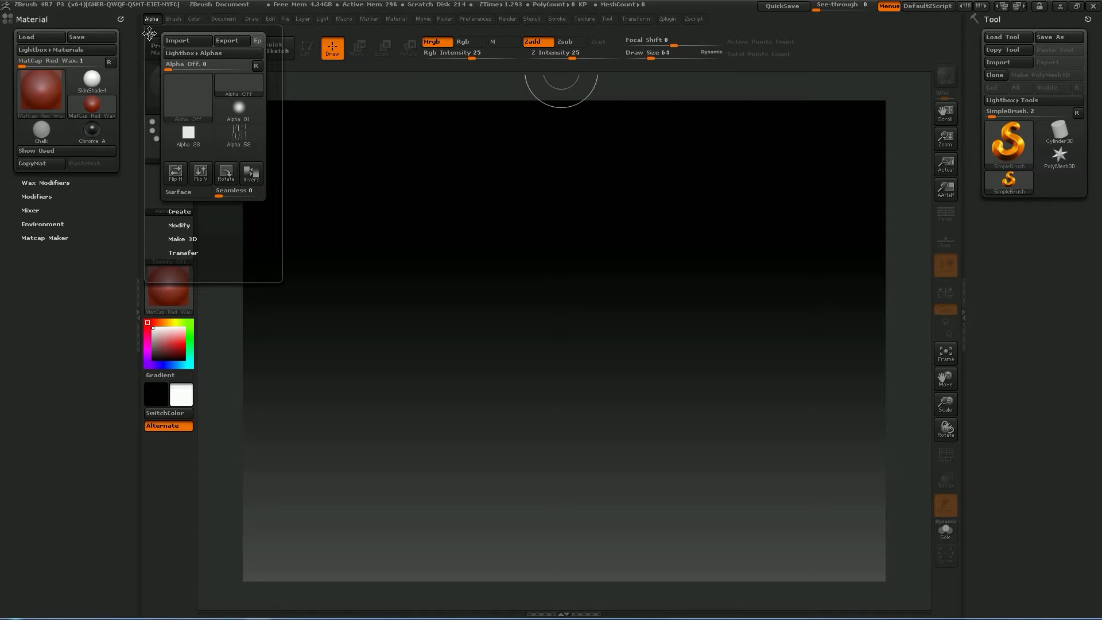
drag(149, 32, 7, 267)
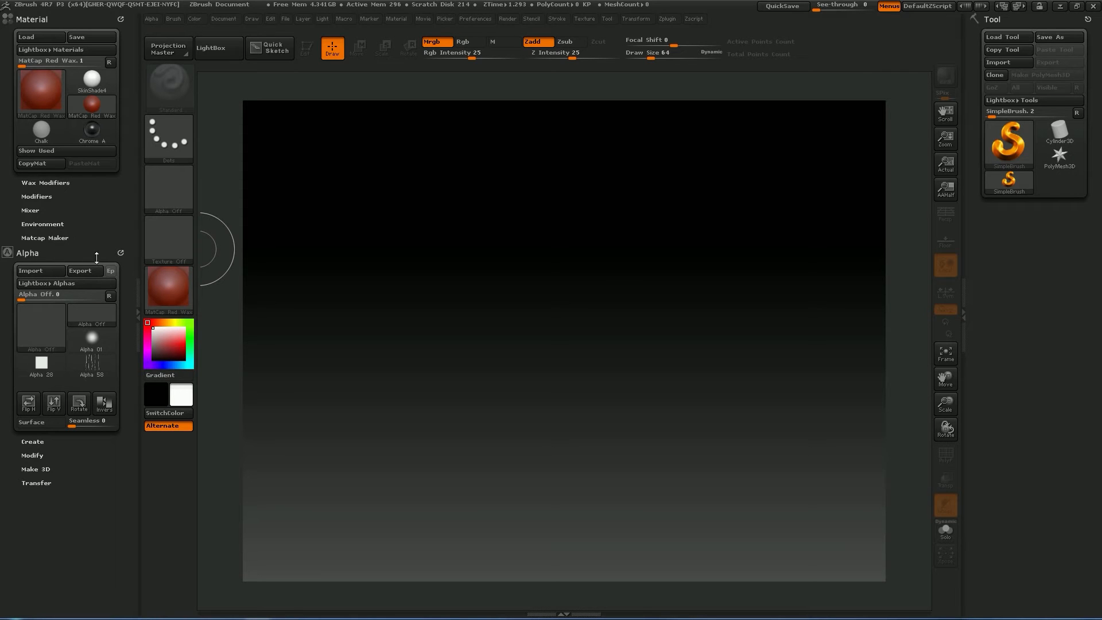
click(121, 252)
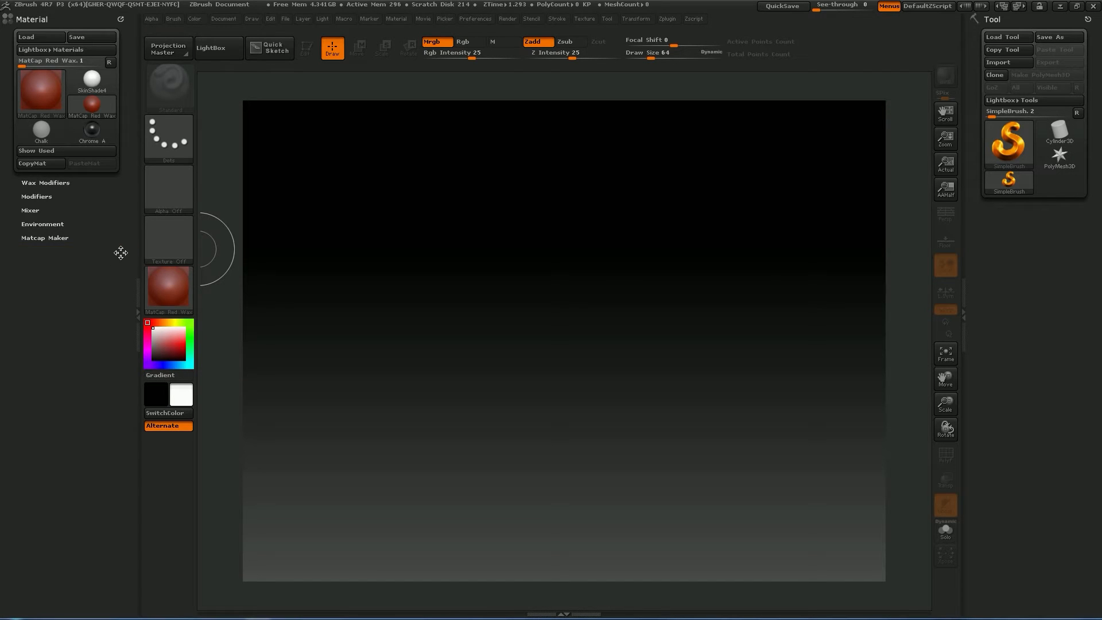
Step: Toggle the Material palette's tray and leave it collapsed, with only the Tool tray open
click(136, 306)
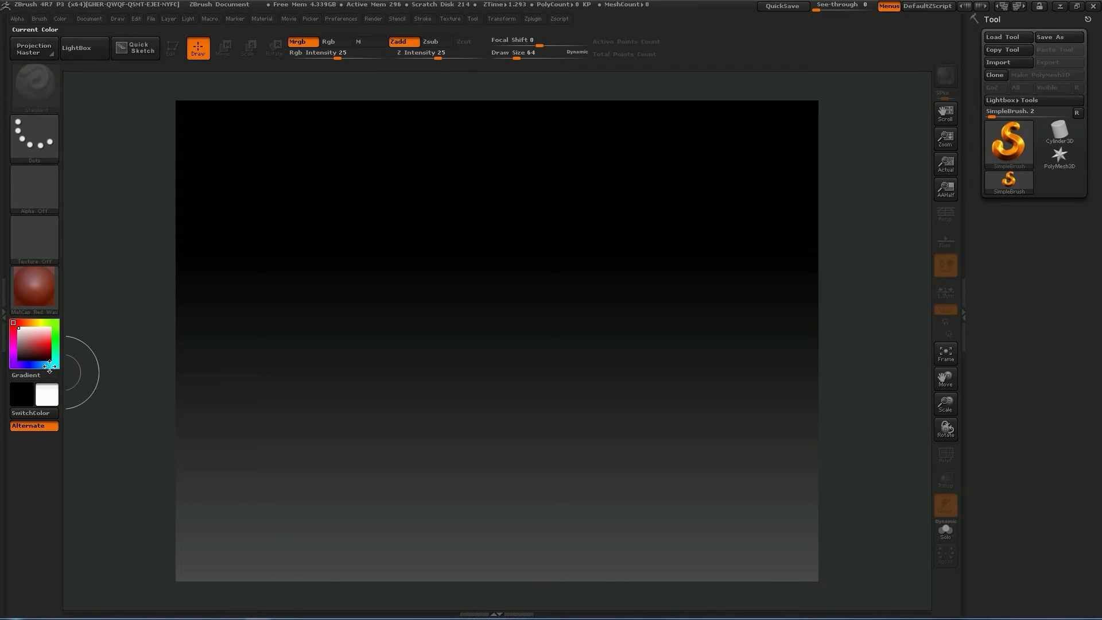
click(5, 330)
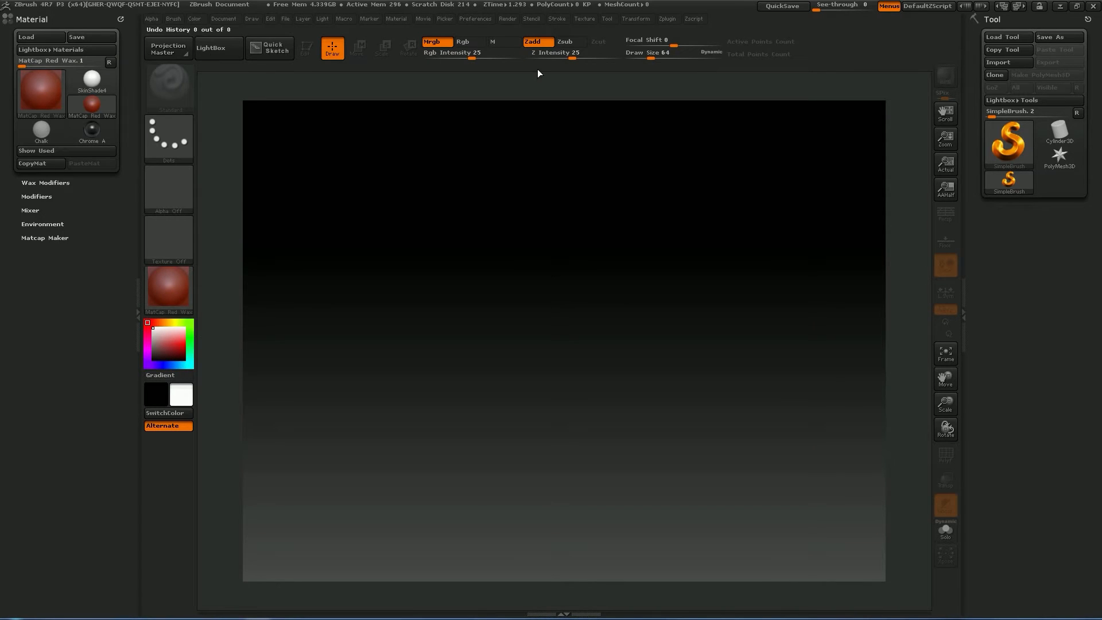
click(140, 310)
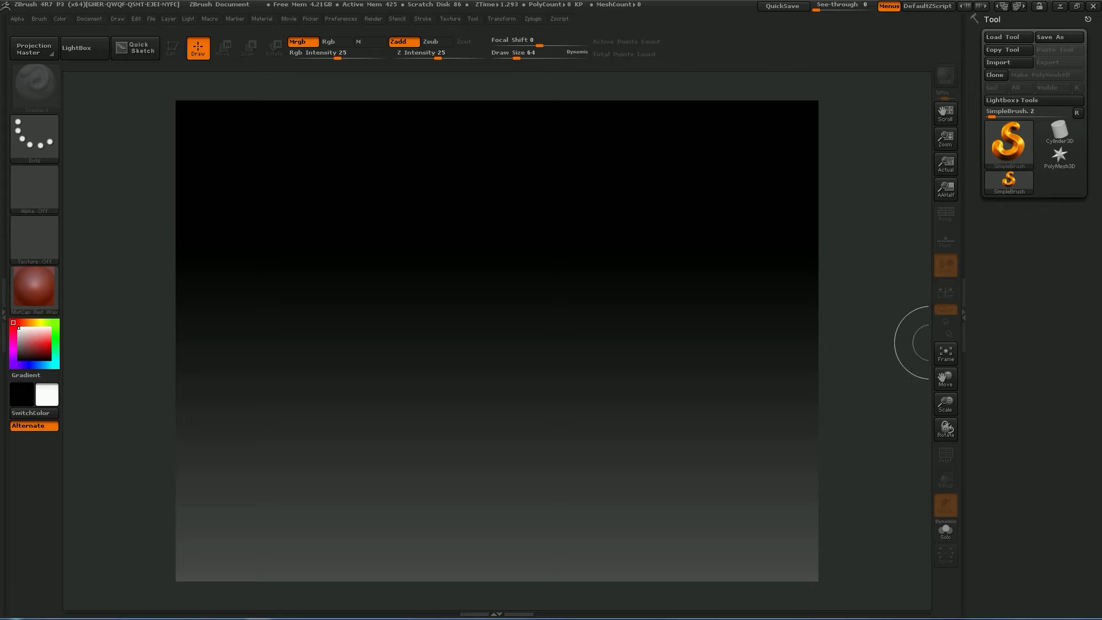
Step: Switch between Cylinder3D and PolyMesh3D to compare which option groups each tool offers
click(1062, 130)
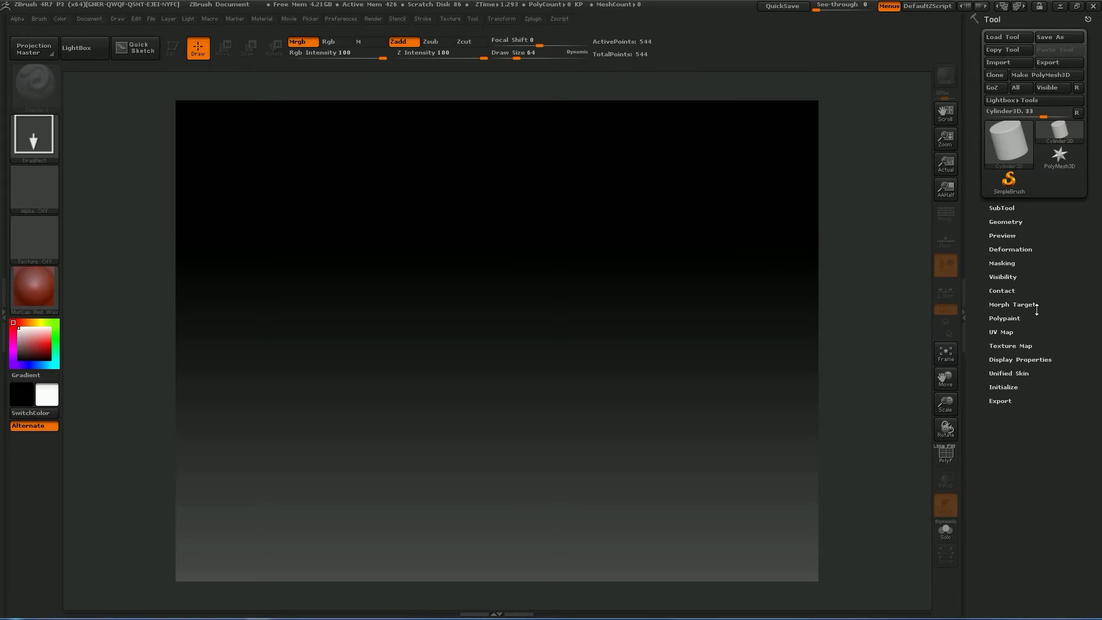
click(1059, 156)
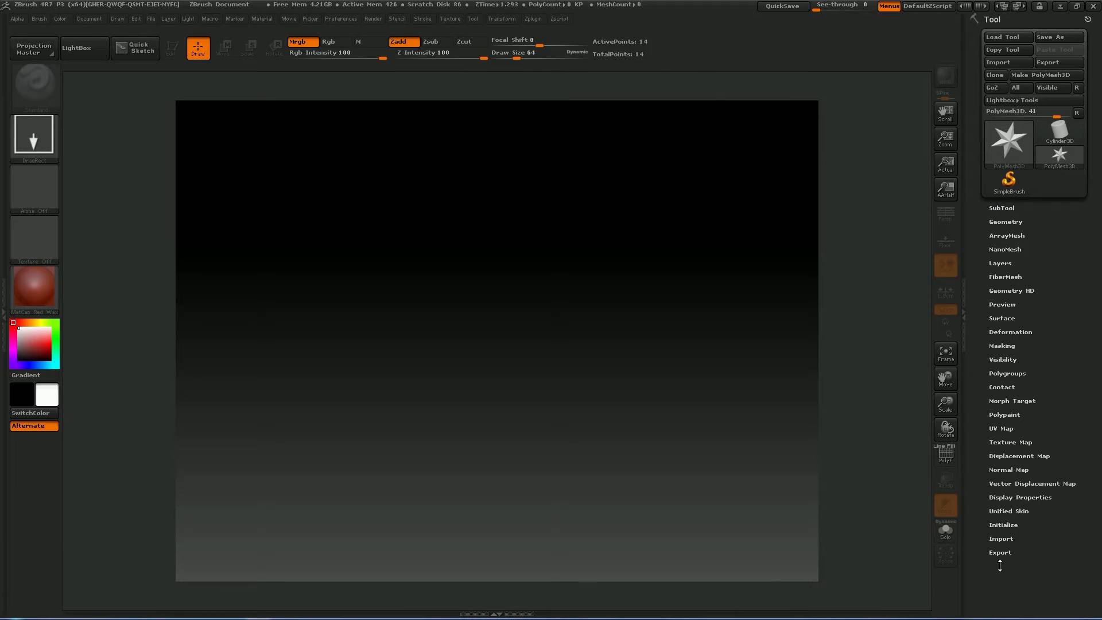
click(1059, 130)
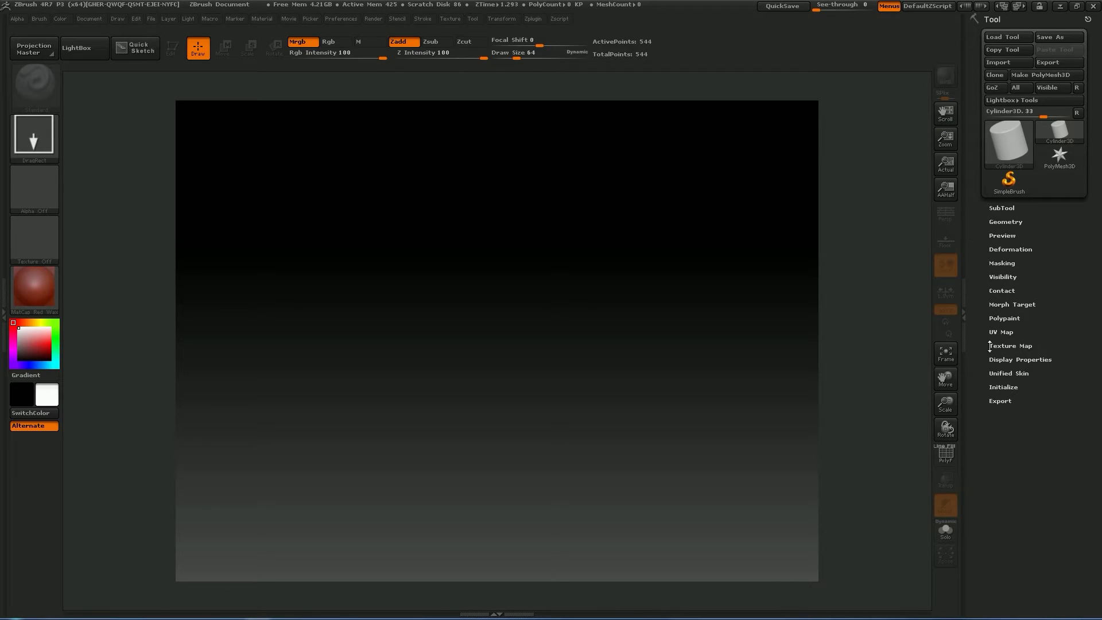
click(1059, 155)
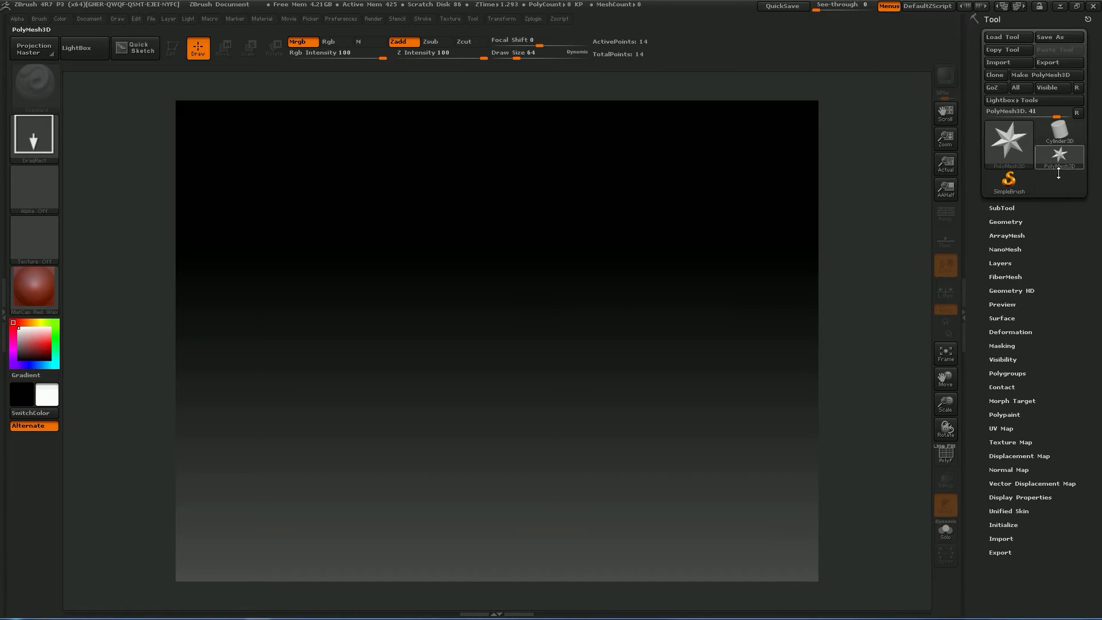
click(1061, 135)
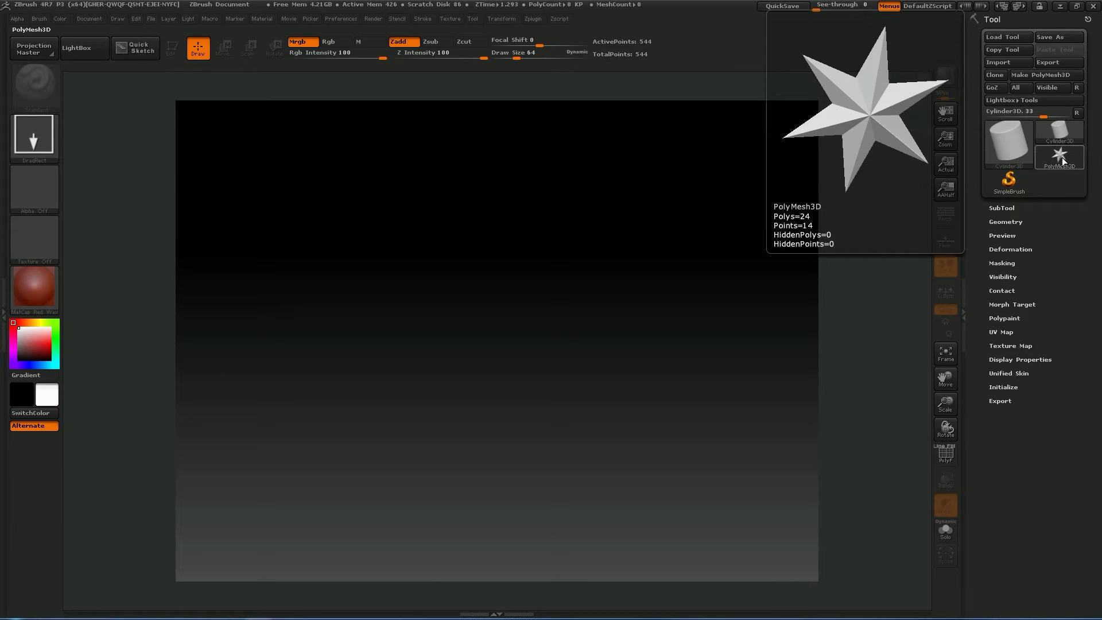
Step: Choose the Sphere3D mesh as the active tool and draw a large sphere on the canvas
click(1059, 136)
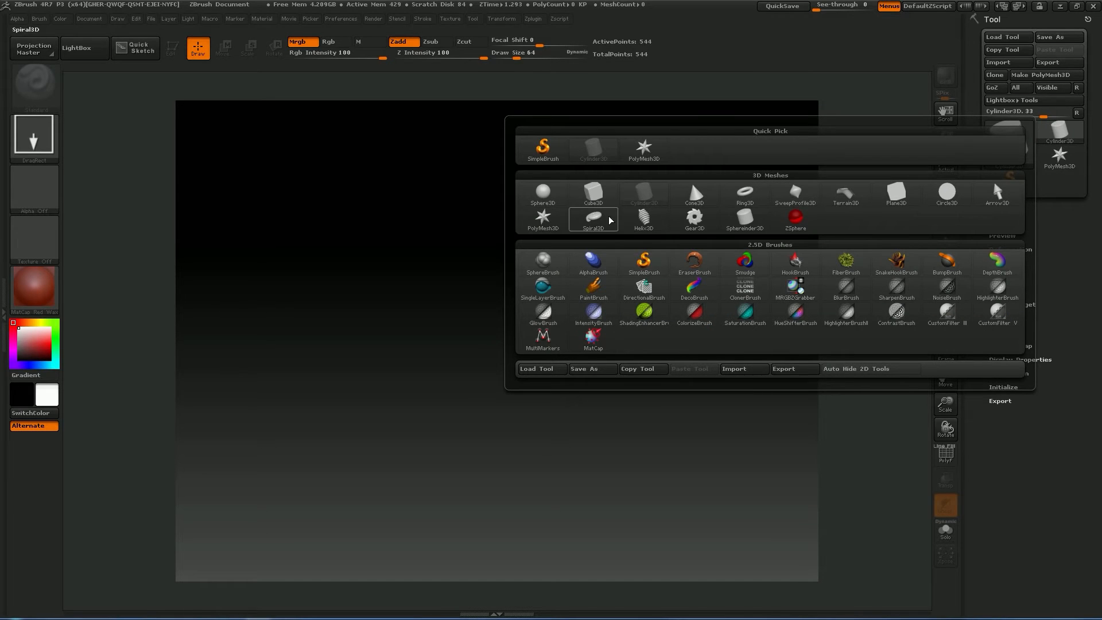
click(544, 195)
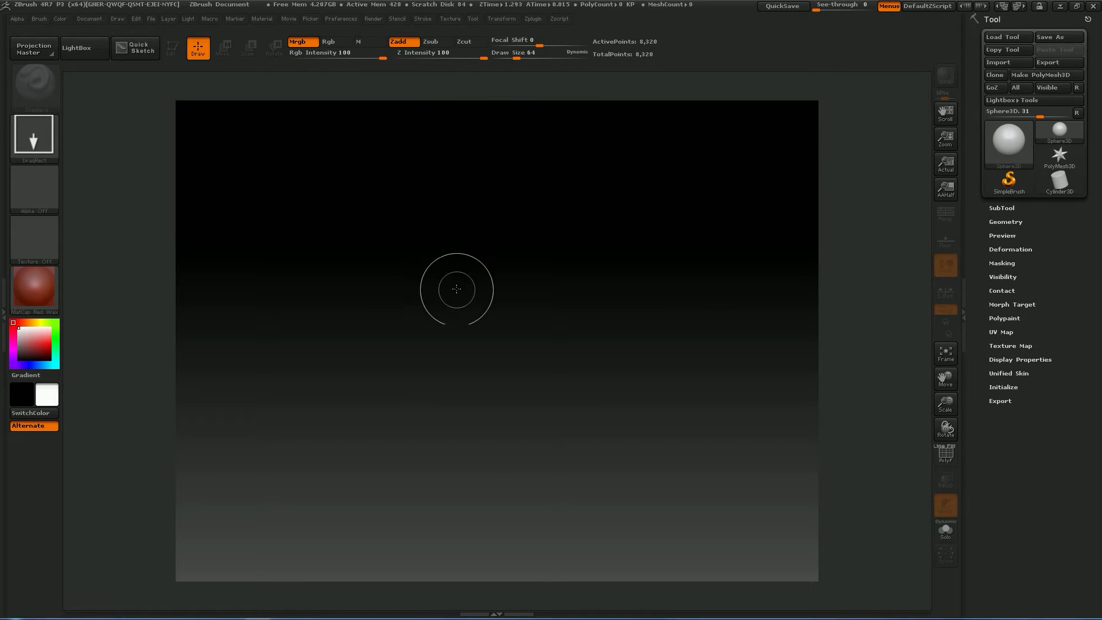
mouse_move(443, 279)
mouse_down()
mouse_move(516, 441)
mouse_move(563, 509)
mouse_up()
key(t)
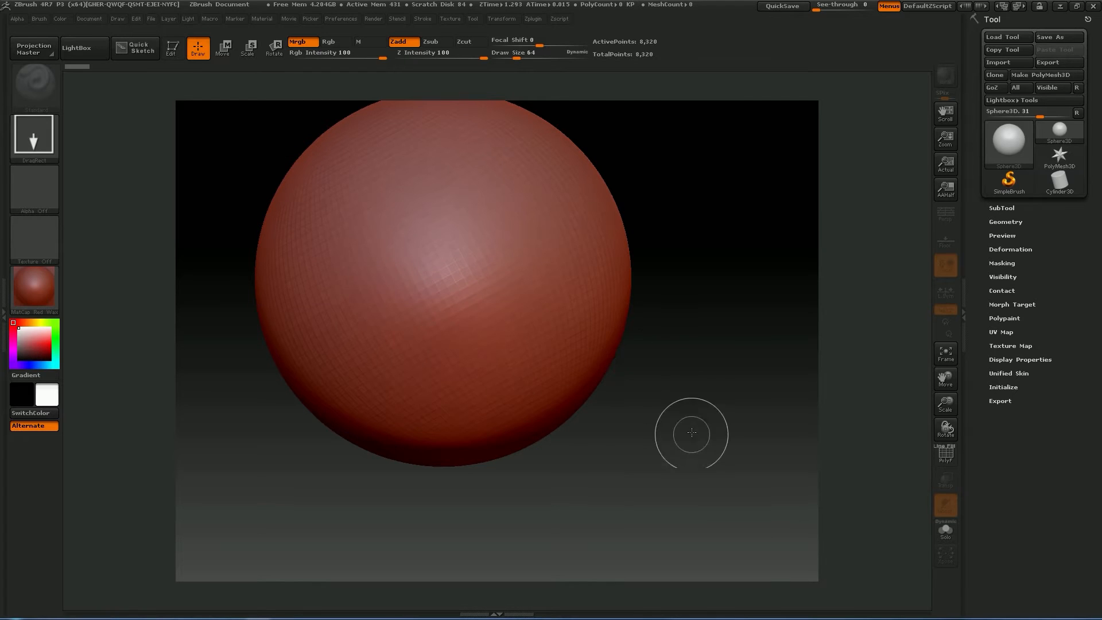
Step: Draw several smaller spheres over and around the large sphere without entering Edit mode
drag(597, 336, 652, 439)
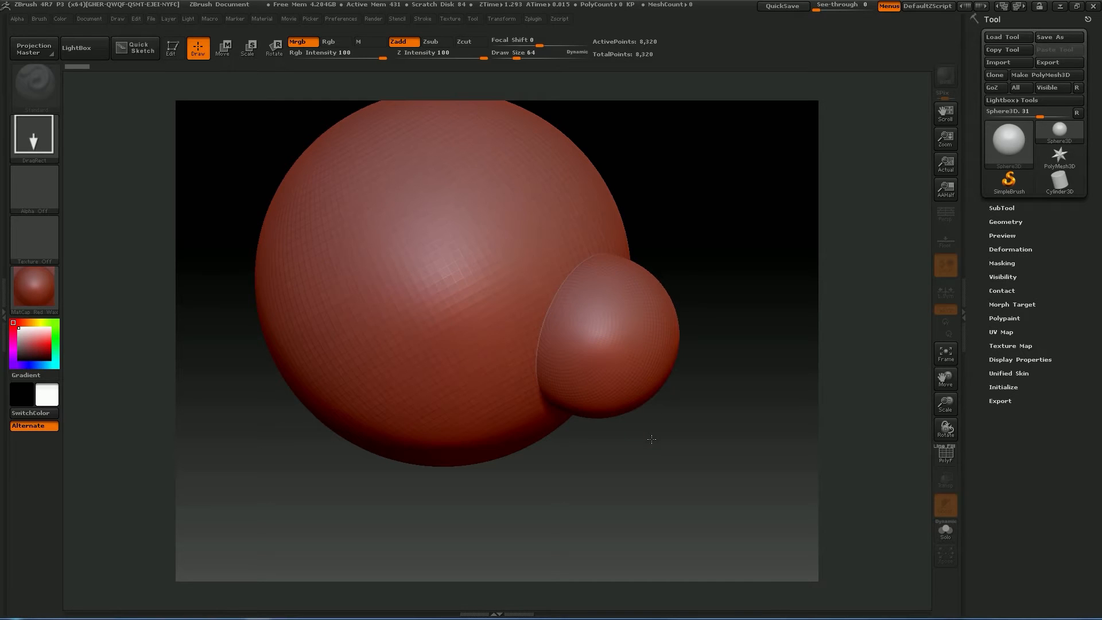
drag(497, 418, 322, 448)
drag(757, 258, 710, 282)
drag(678, 460, 714, 503)
drag(266, 521, 281, 534)
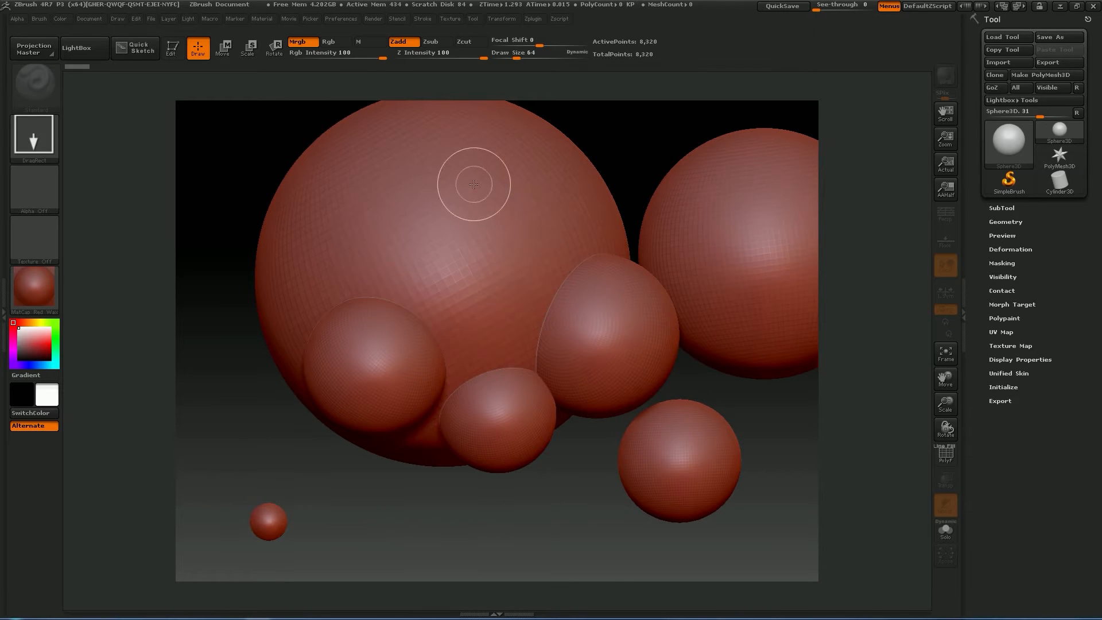
Step: Undo the smaller spheres so that only the first large sphere is left
key(ctrl+z)
key(ctrl+z)
key(ctrl+z)
key(ctrl+z)
key(ctrl+z)
key(ctrl+z)
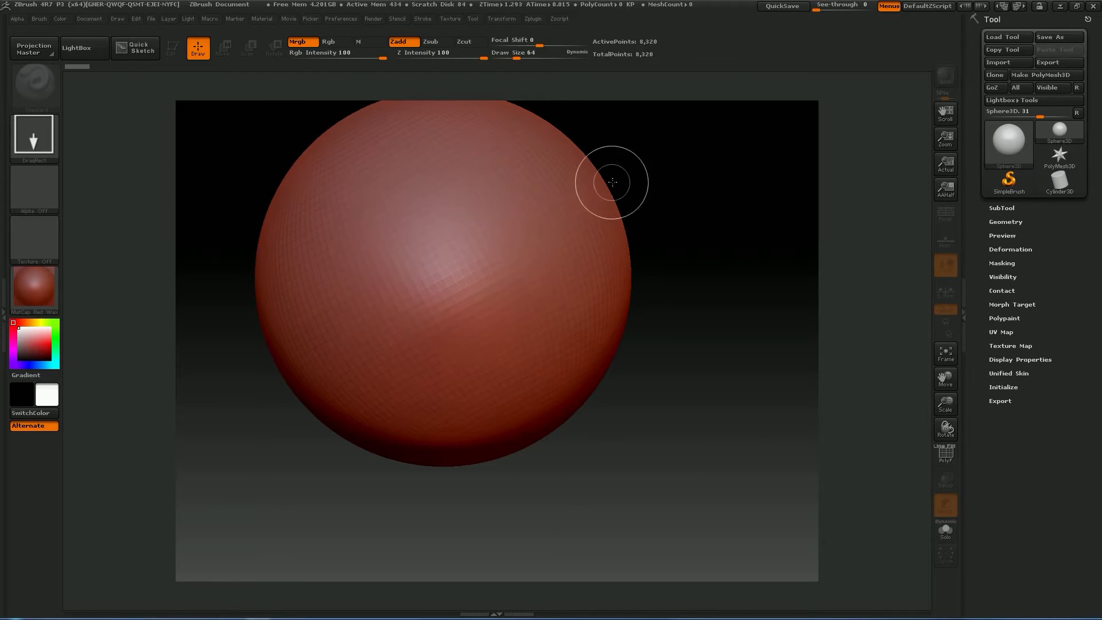
Step: Undo the first large sphere and draw a new large, upright Sphere3D near the canvas centre
key(ctrl+z)
mouse_move(502, 277)
mouse_down()
mouse_move(541, 504)
mouse_move(524, 525)
mouse_up()
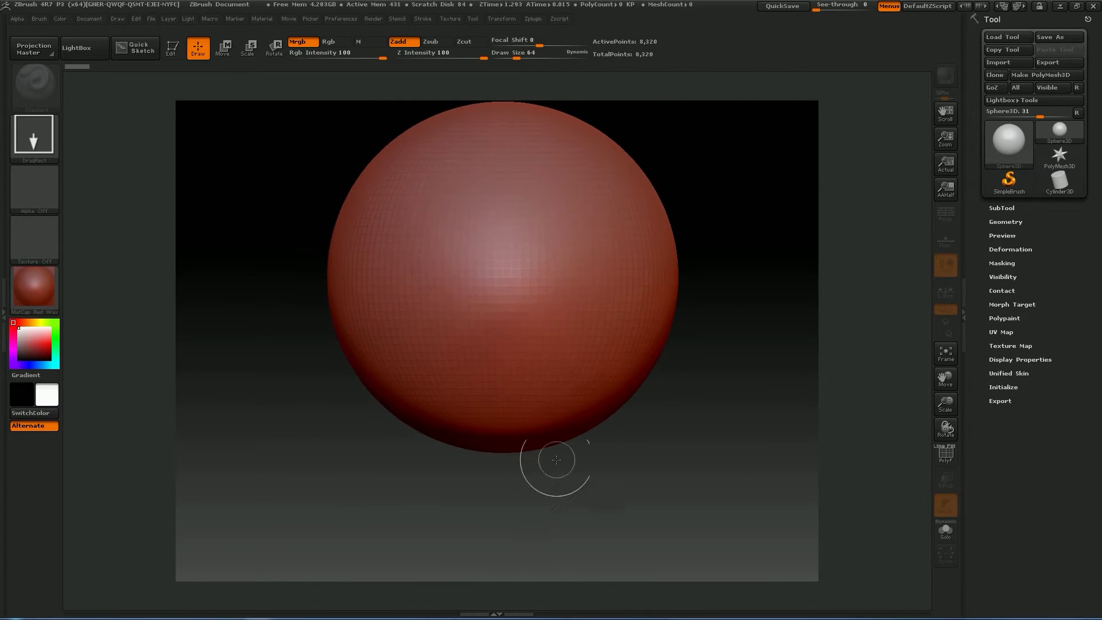
Step: Enable Edit mode for the sphere, practise snapping its rotation upright, and pan it down towards the canvas centre
click(175, 52)
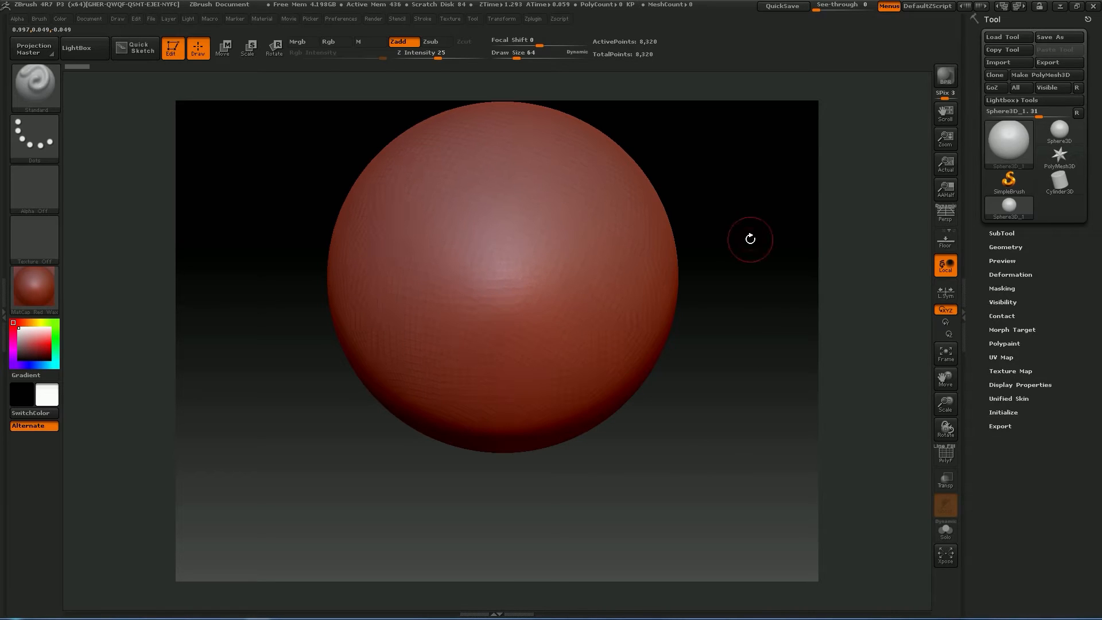
alt+drag(742, 267, 735, 309)
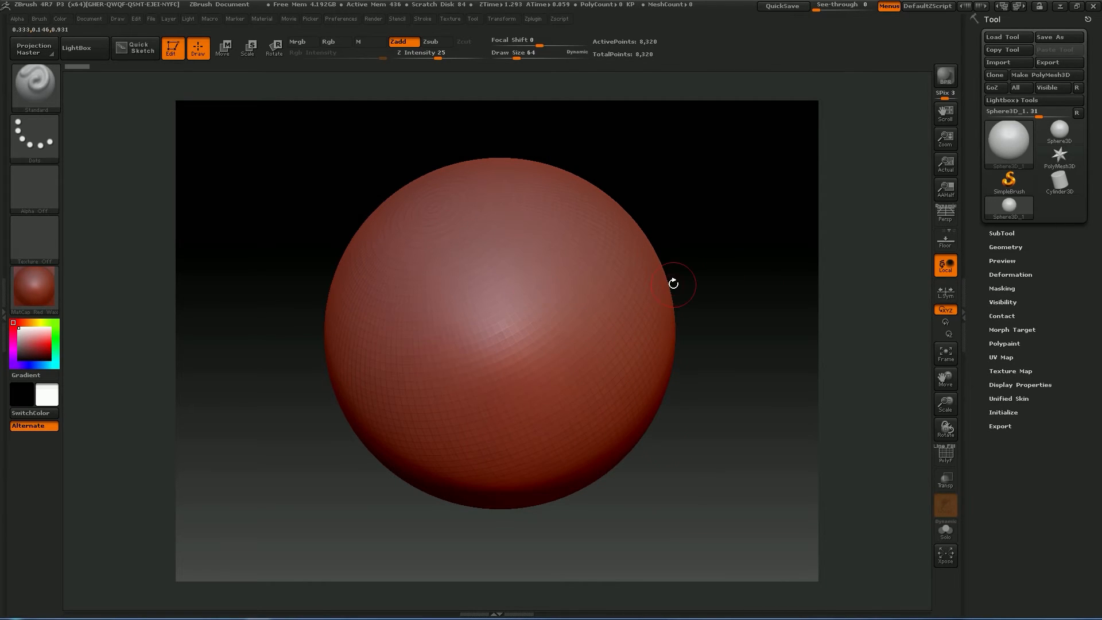
key(shift)
key(shift)
alt+drag(266, 158, 280, 182)
alt+drag(288, 274, 285, 233)
alt+drag(297, 301, 288, 327)
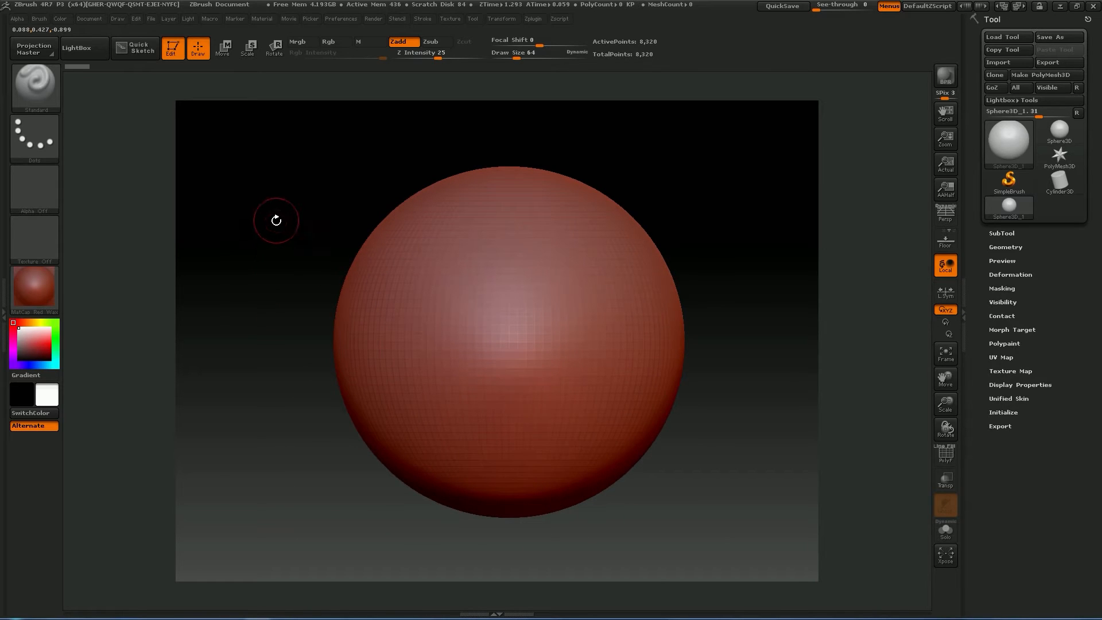
Step: Shift the sphere sideways in the view and enlarge it slightly with the canvas navigation gestures
drag(257, 160, 256, 189)
mouse_move(327, 224)
mouse_down()
mouse_move(295, 201)
mouse_move(317, 187)
mouse_move(356, 245)
mouse_move(301, 273)
mouse_move(285, 219)
mouse_move(342, 214)
mouse_up()
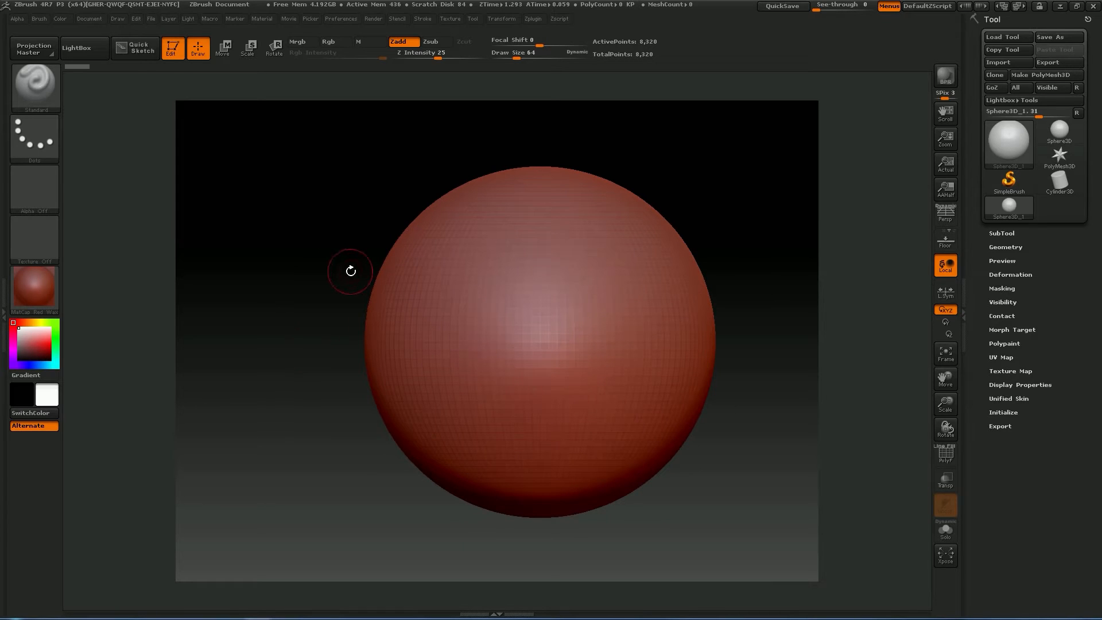
key(ctrl)
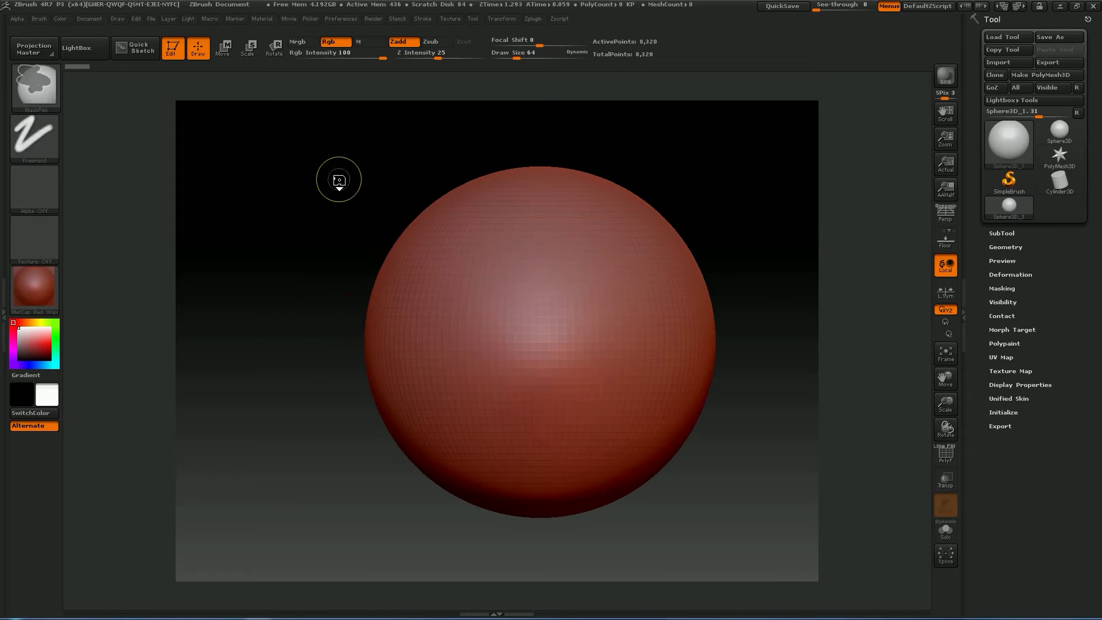
ctrl+right_drag(318, 190, 277, 240)
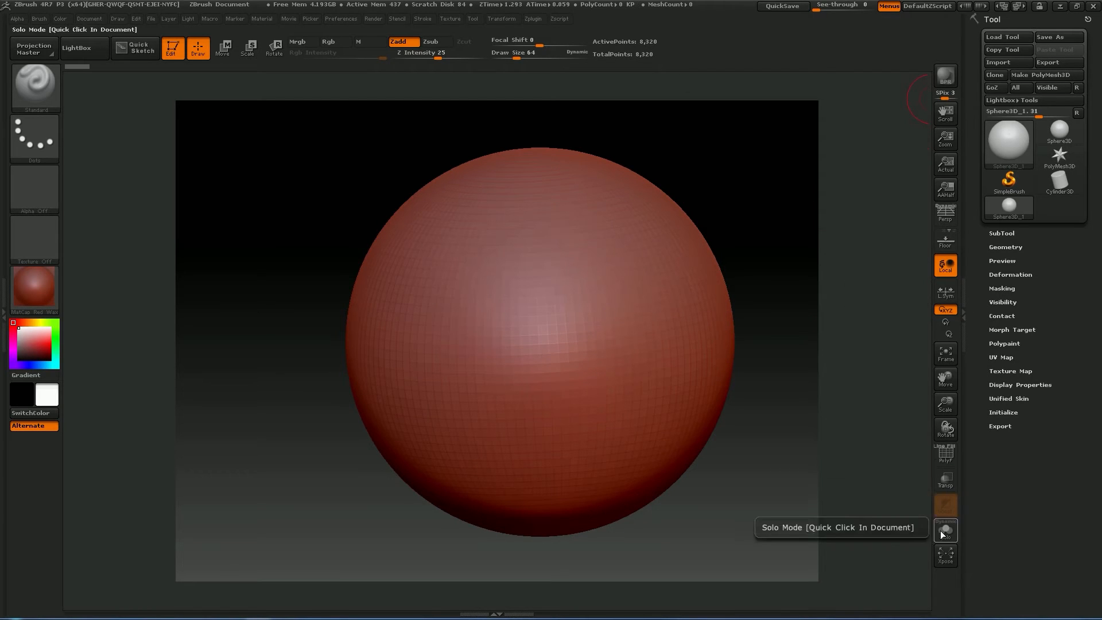
Step: Collapse the tray holding the Tool palette and look over the Brush palette
click(964, 319)
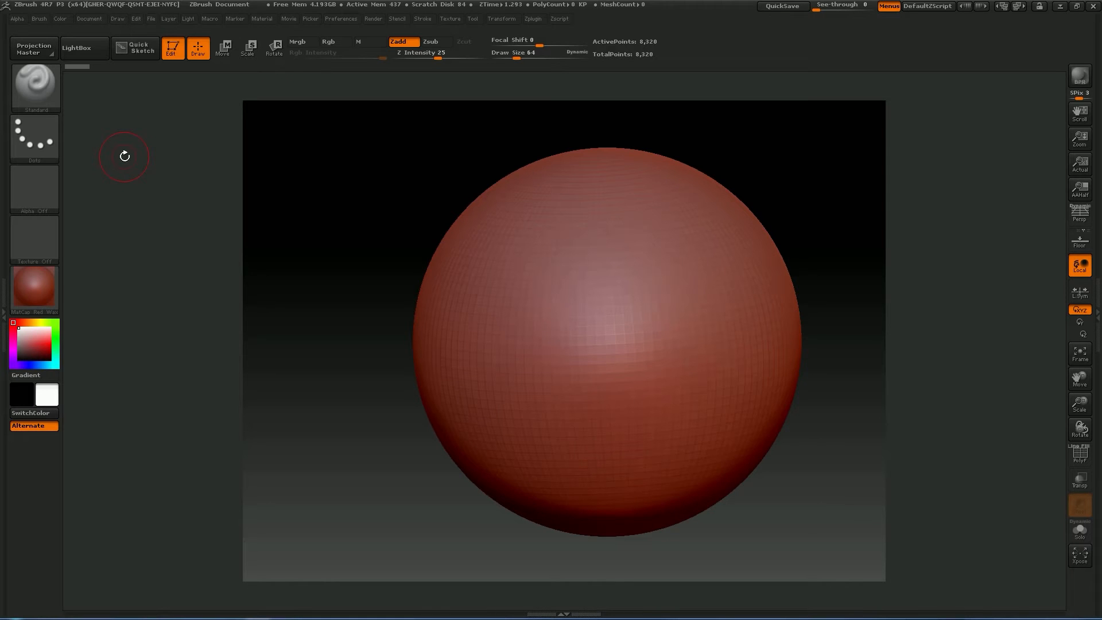
click(39, 19)
mouse_move(83, 23)
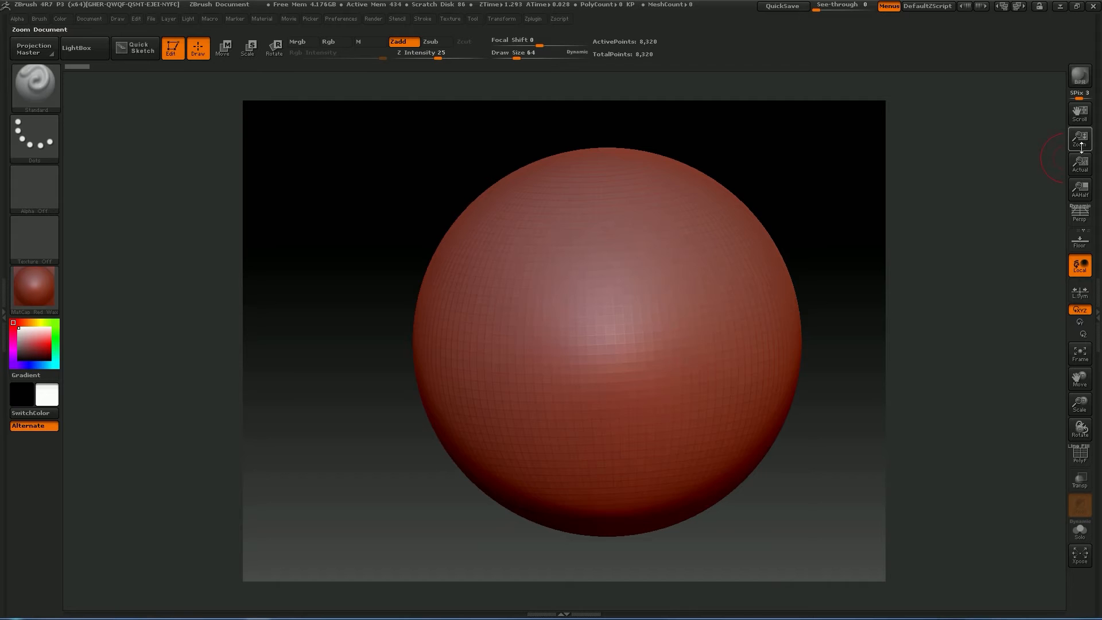
Step: Test zooming the document, return it to actual size, and look at the Document palette's options
mouse_move(1081, 147)
mouse_down()
mouse_move(1064, 115)
mouse_move(1061, 148)
mouse_move(1073, 160)
mouse_up()
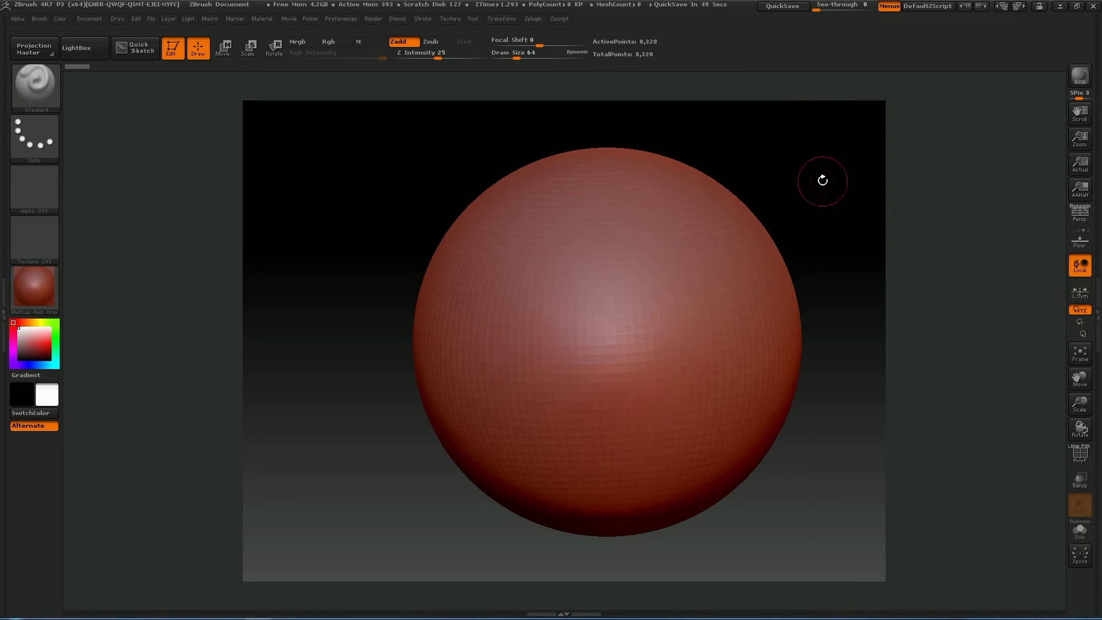
drag(1079, 141, 1079, 143)
click(1080, 165)
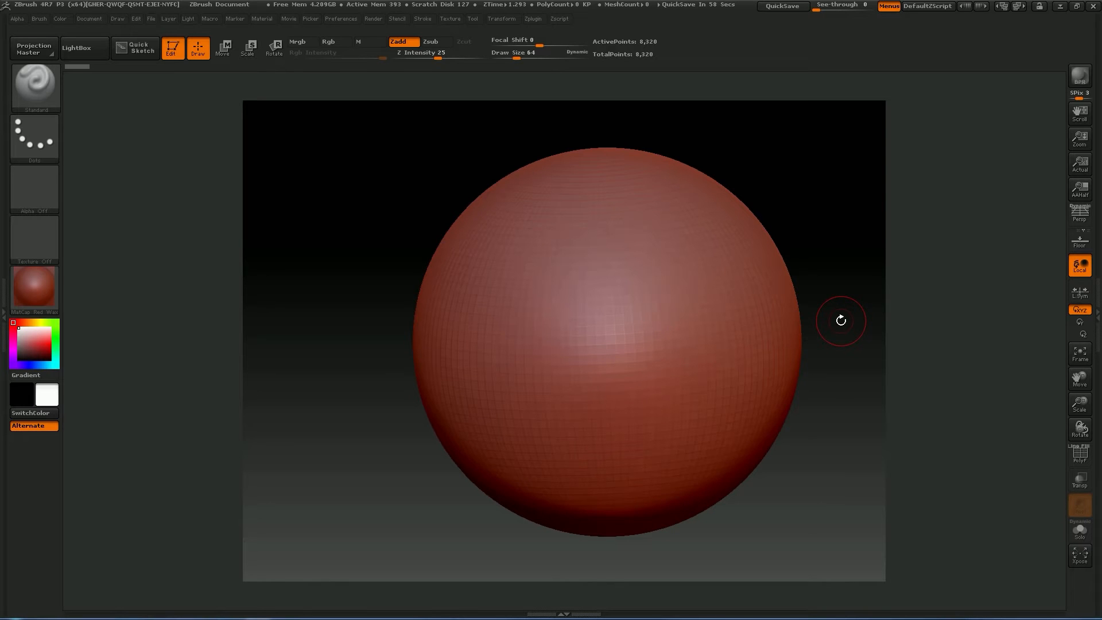
click(87, 19)
Step: Rotate the sphere, reposition and reduce it slightly with the edited-object navigation controls, and snap it to a straight view
drag(829, 195, 833, 204)
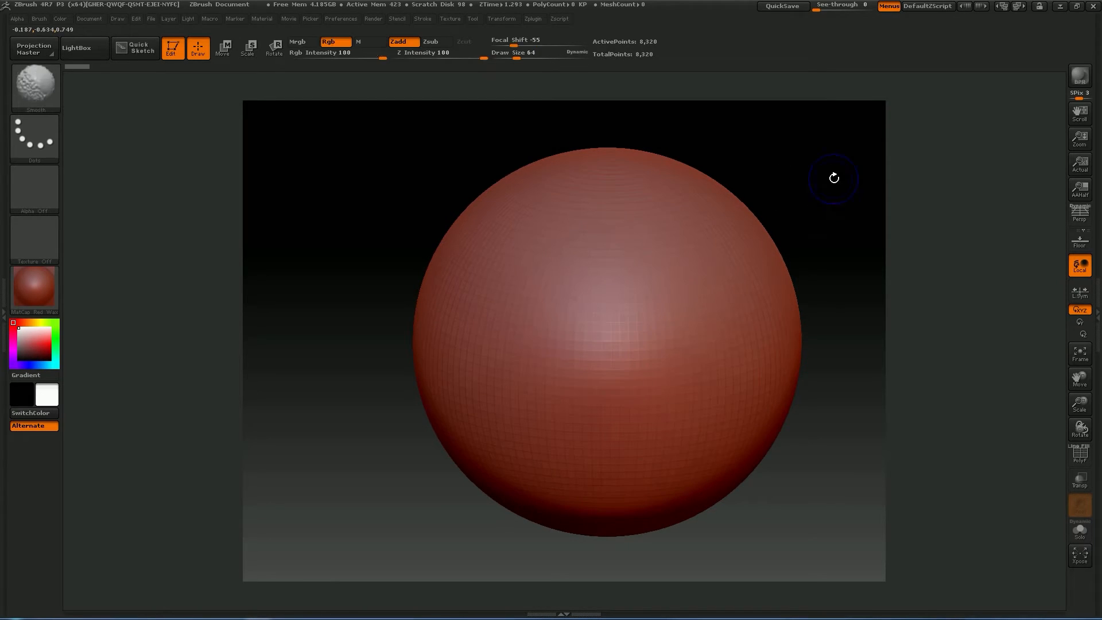
drag(1080, 378, 1075, 403)
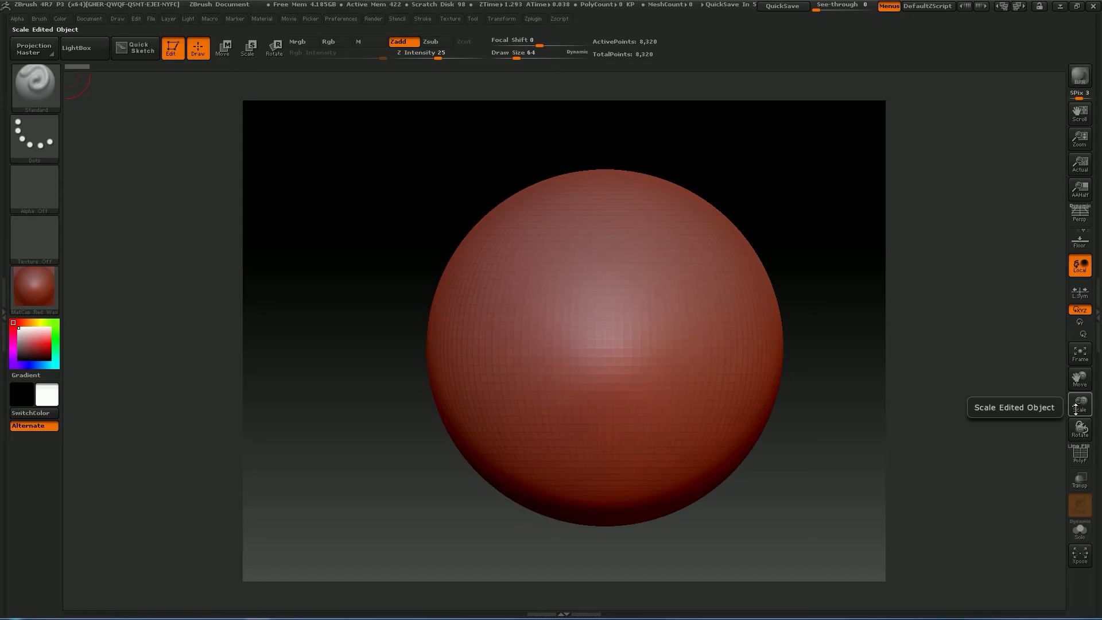
mouse_move(1084, 436)
mouse_down()
mouse_move(1051, 385)
mouse_move(1083, 443)
mouse_up()
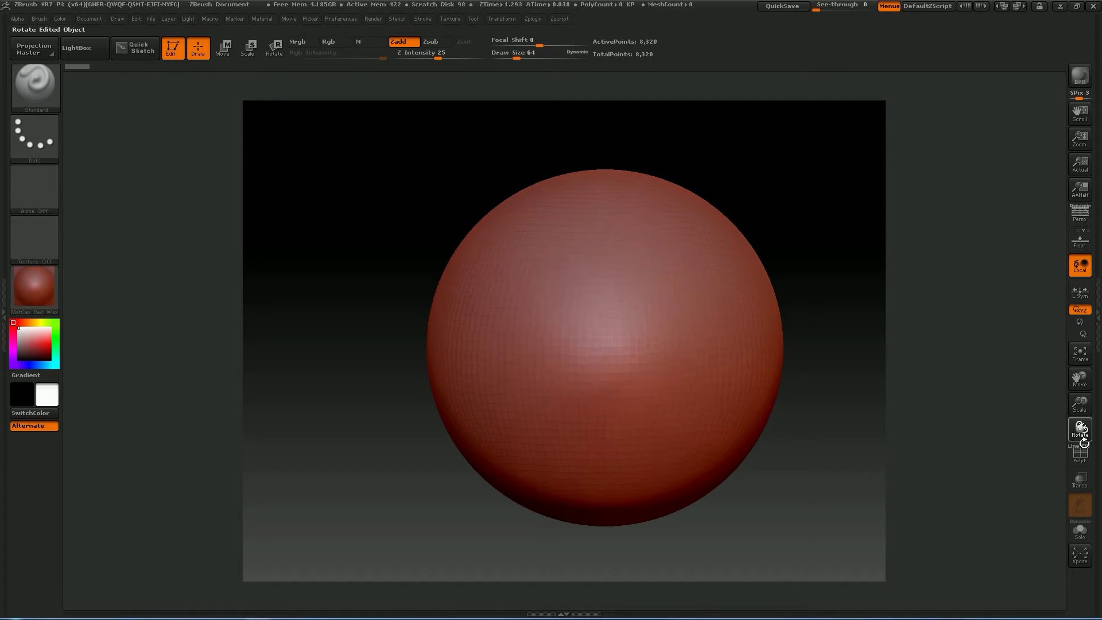
key(shift)
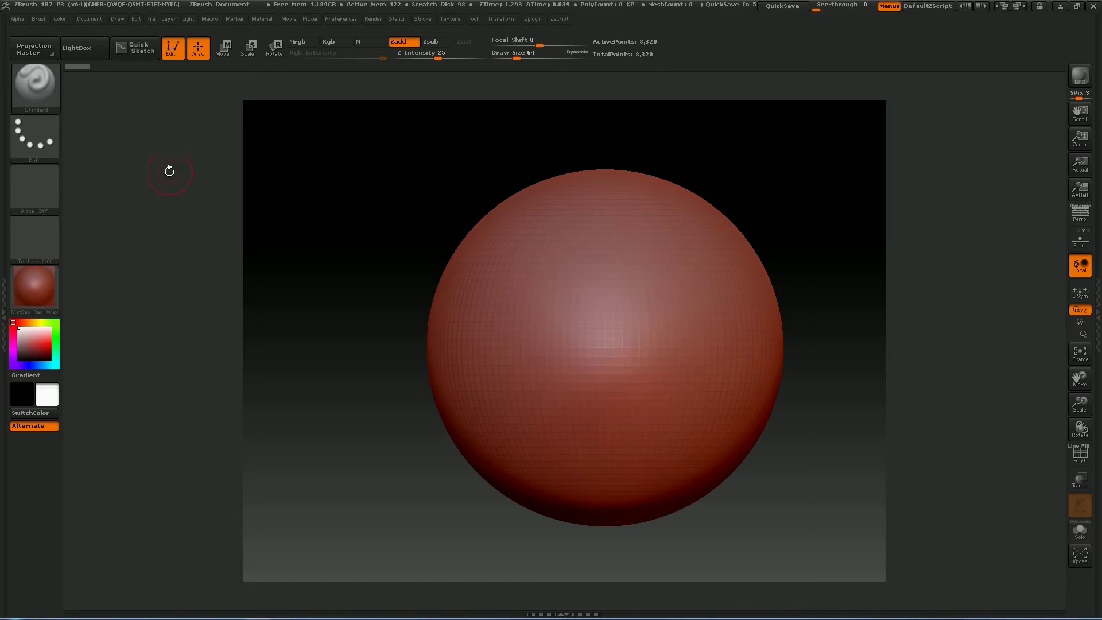
Step: Look through the 3D sculpting brush library while keeping the Standard brush active
click(35, 80)
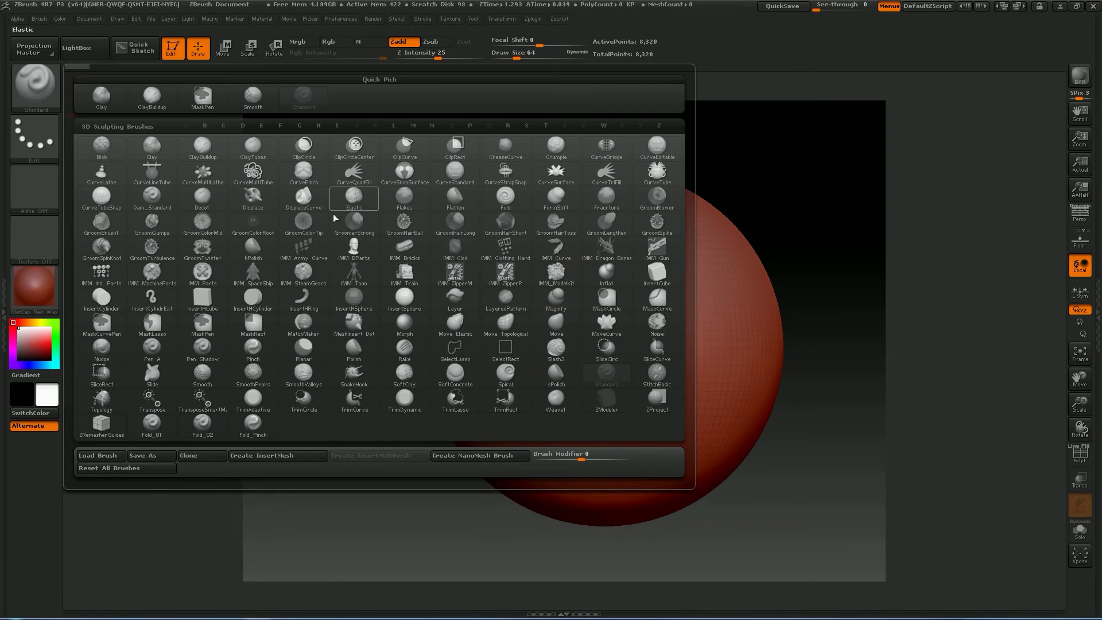
mouse_move(278, 331)
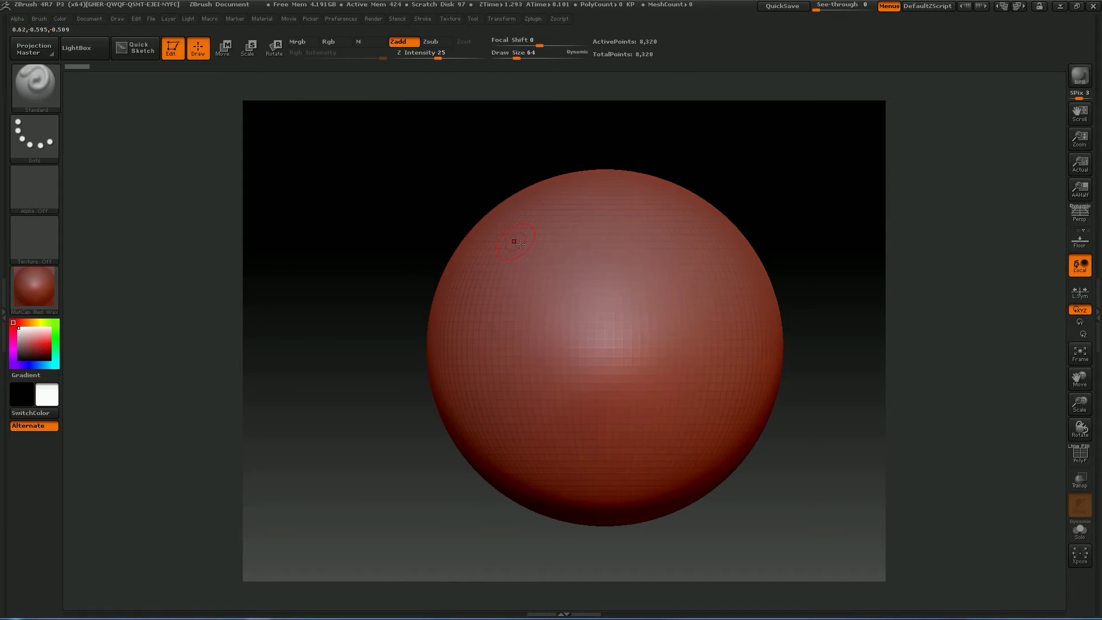
Step: Expand the tray with the Tool palette again and try to sculpt on the unconverted Sphere3D primitive
click(1097, 315)
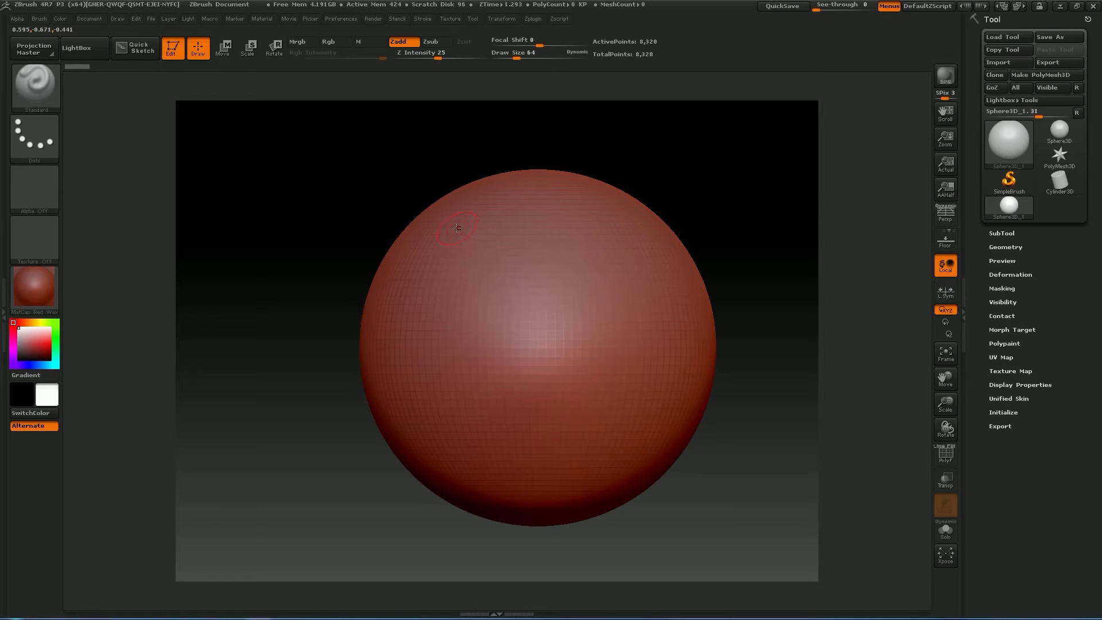
click(436, 238)
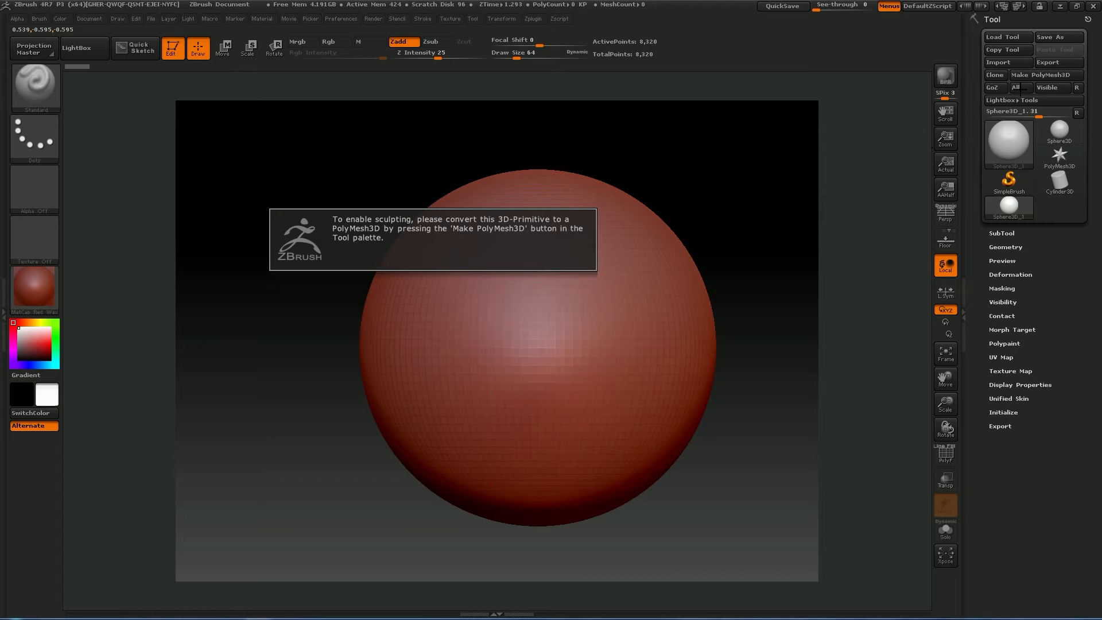
click(852, 148)
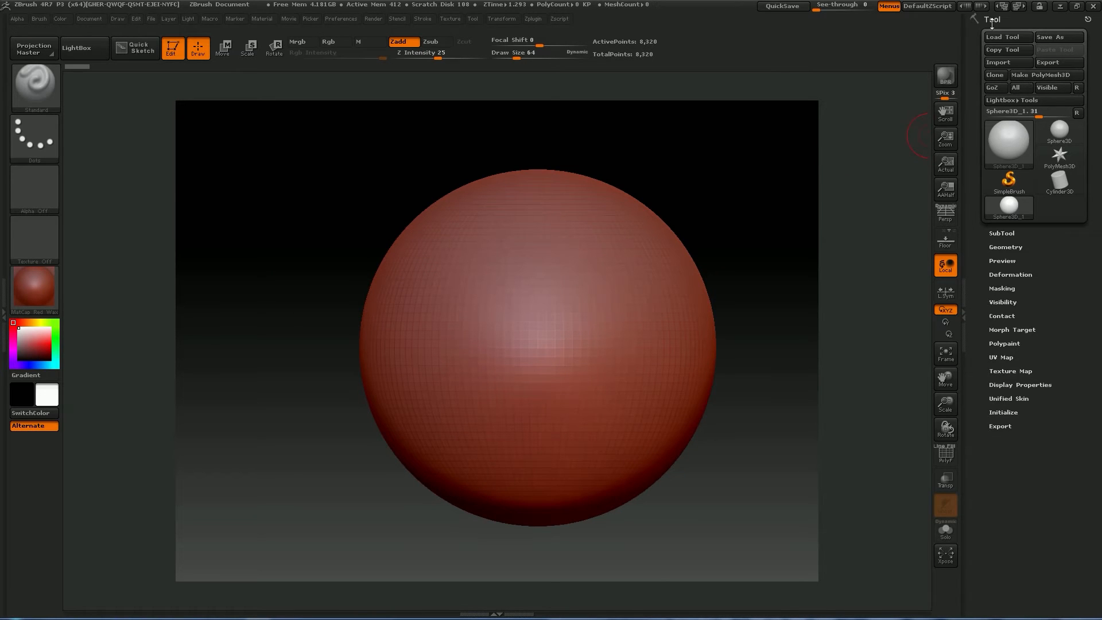
Step: Convert the sphere primitive to a PolyMesh3D and compare the previews of the original and converted tools
mouse_move(1009, 212)
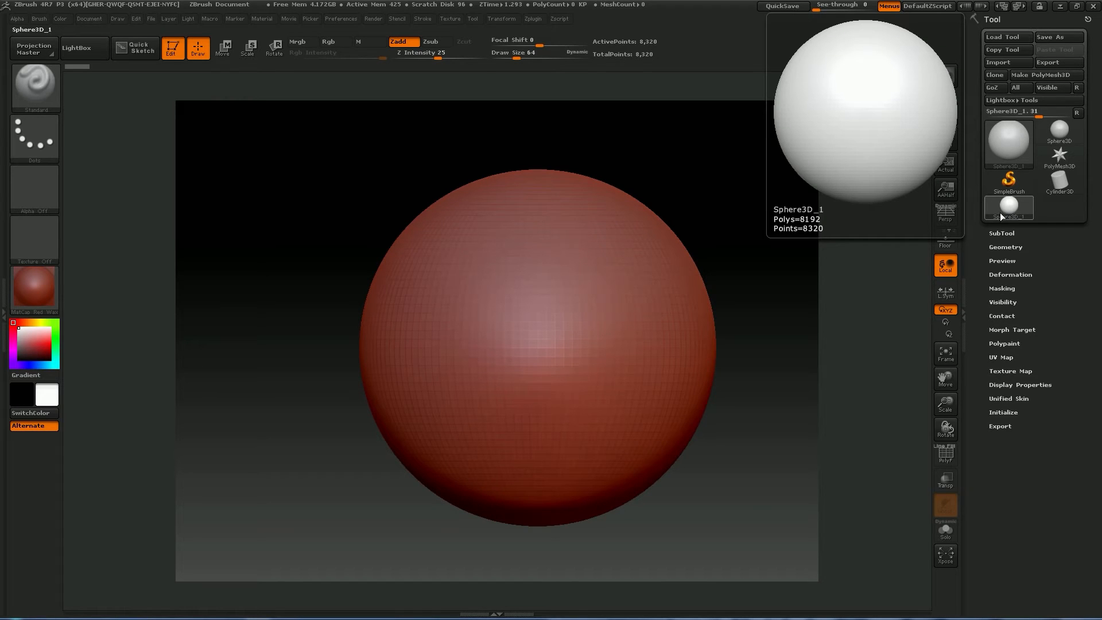
click(1054, 73)
mouse_move(1007, 205)
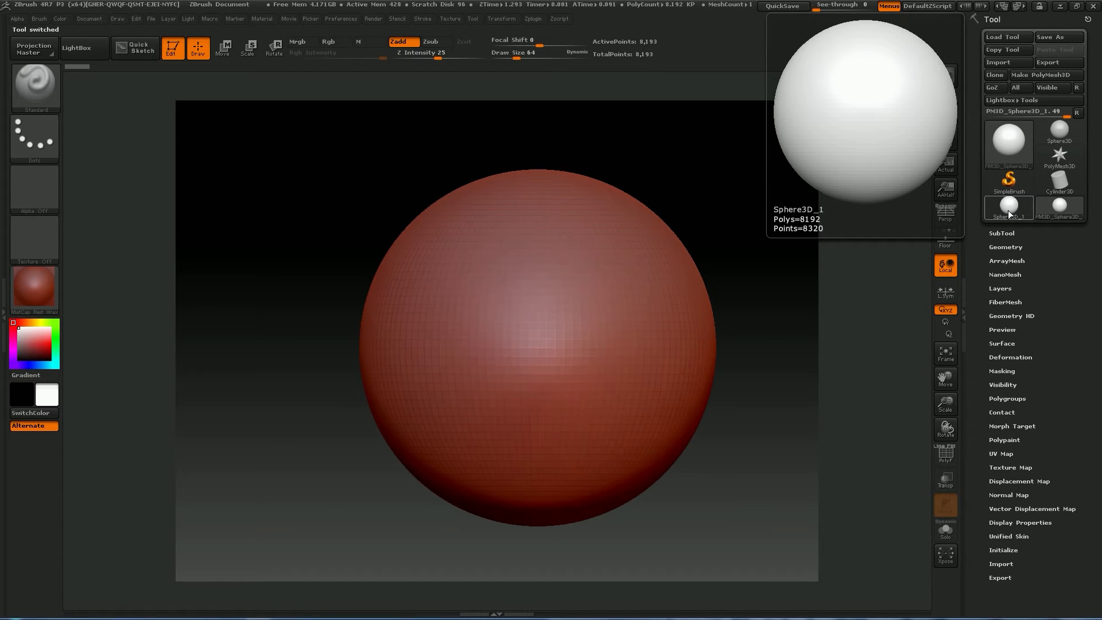
mouse_move(1058, 207)
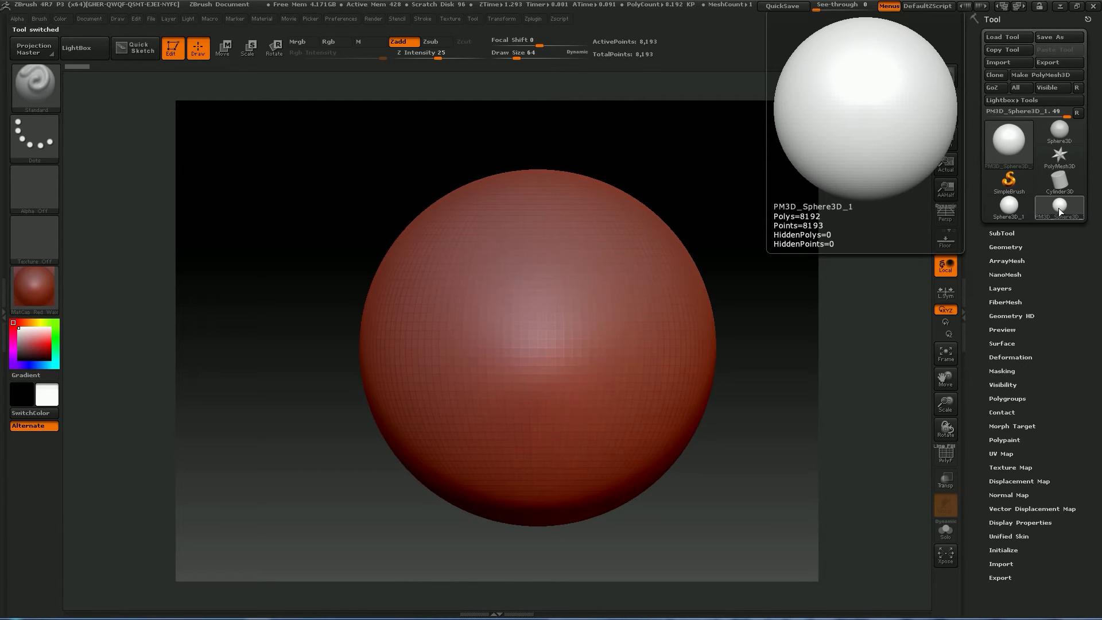
Step: Switch between the primitive Sphere3D_1 and the converted PM3D_Sphere3D_1 to compare their Tool subpalettes
click(1009, 211)
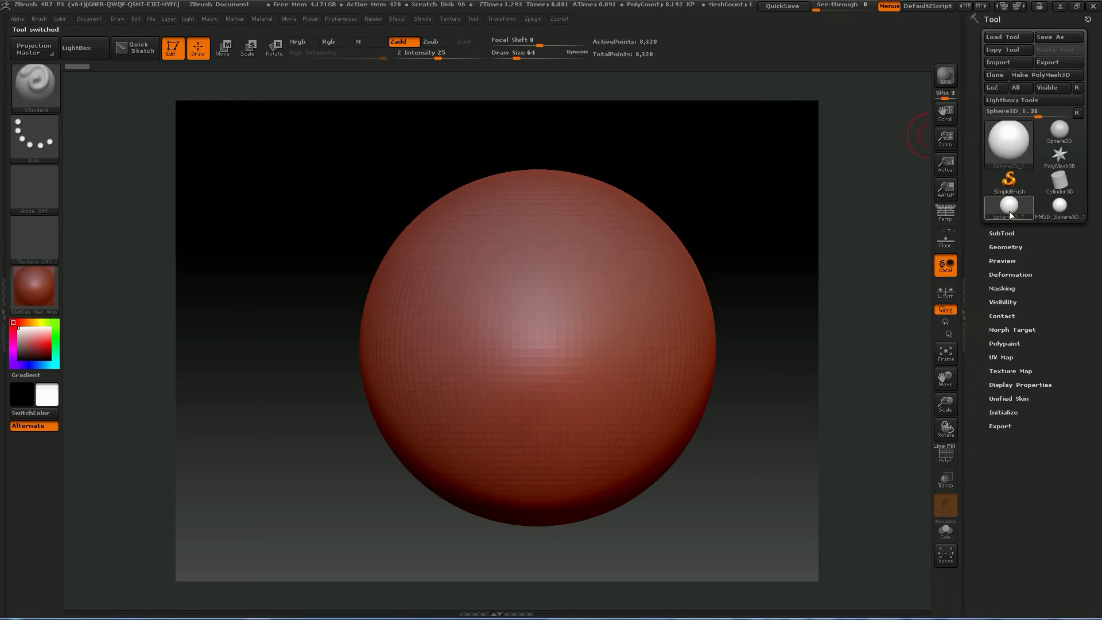
click(1054, 215)
click(1000, 213)
click(1045, 216)
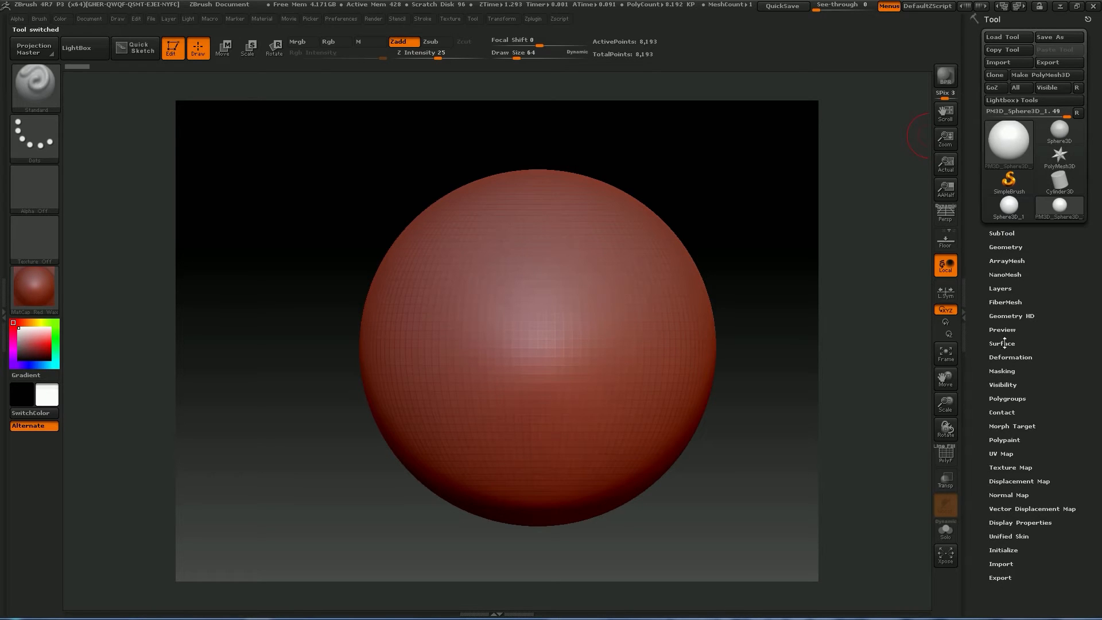
Step: Compare the Sphere3D and Cylinder3D primitives with the PolyMesh3D star, and return to the converted PM3D_Sphere3D_1
click(1053, 128)
click(997, 214)
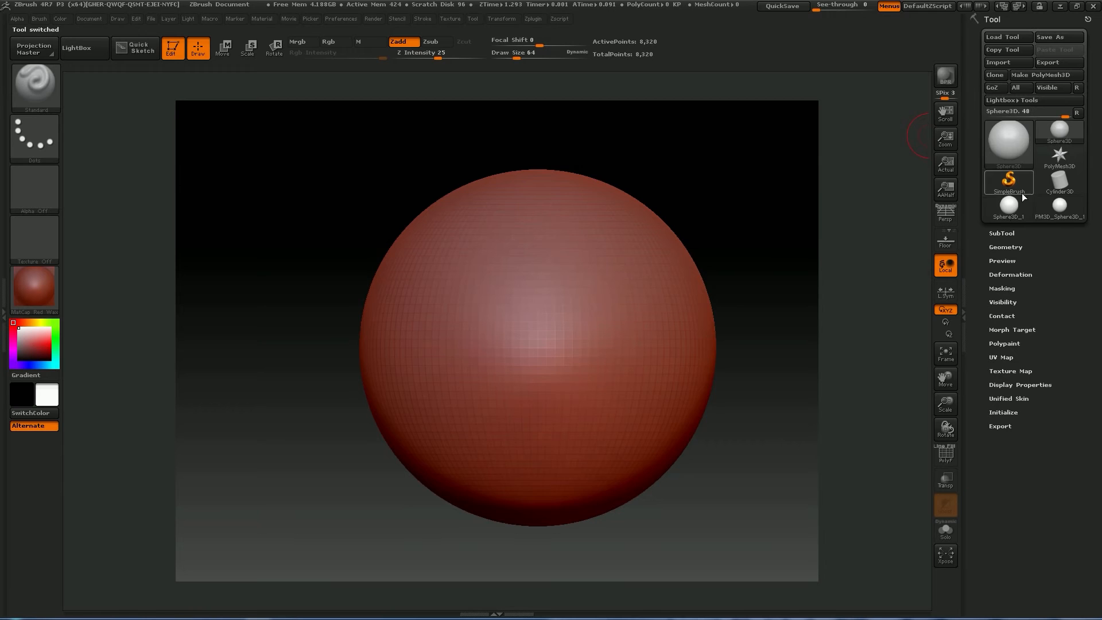
click(1055, 183)
click(1022, 209)
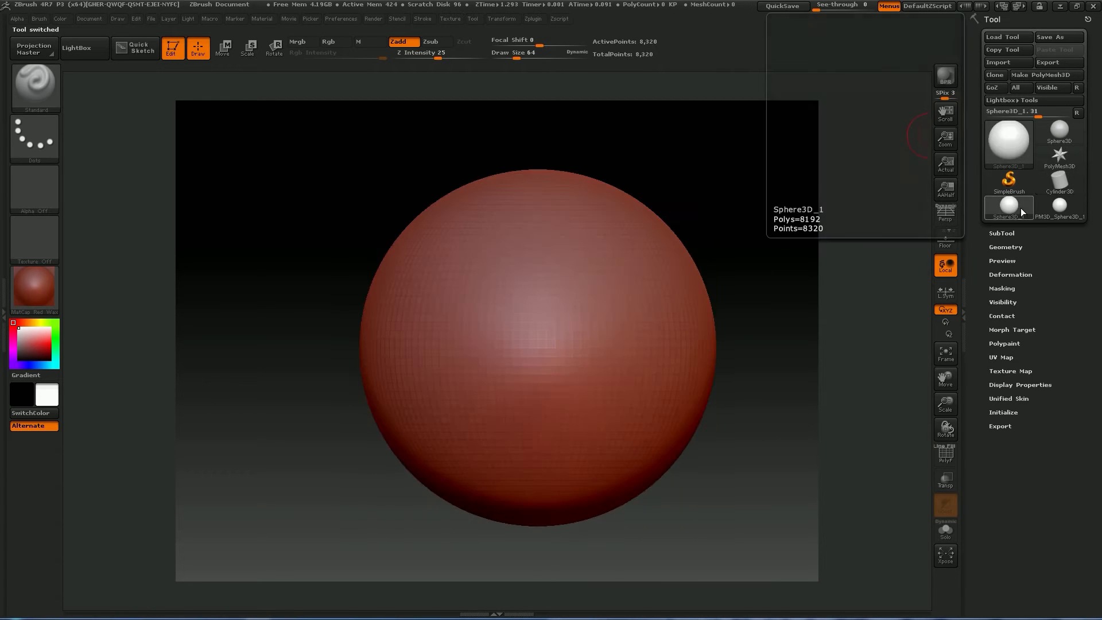
click(1047, 188)
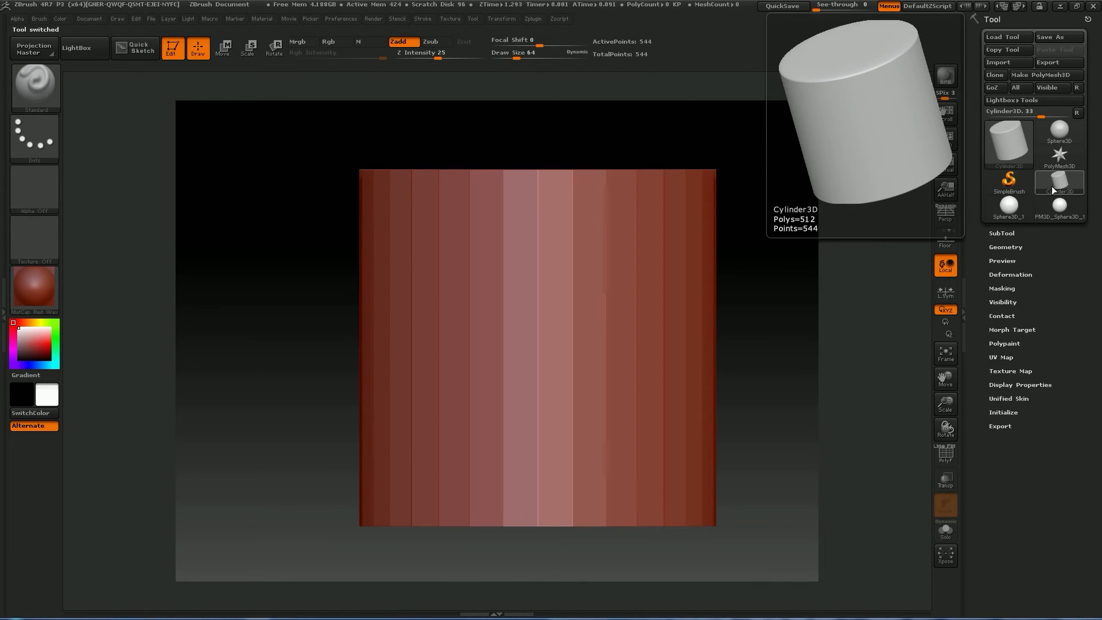
mouse_move(1056, 166)
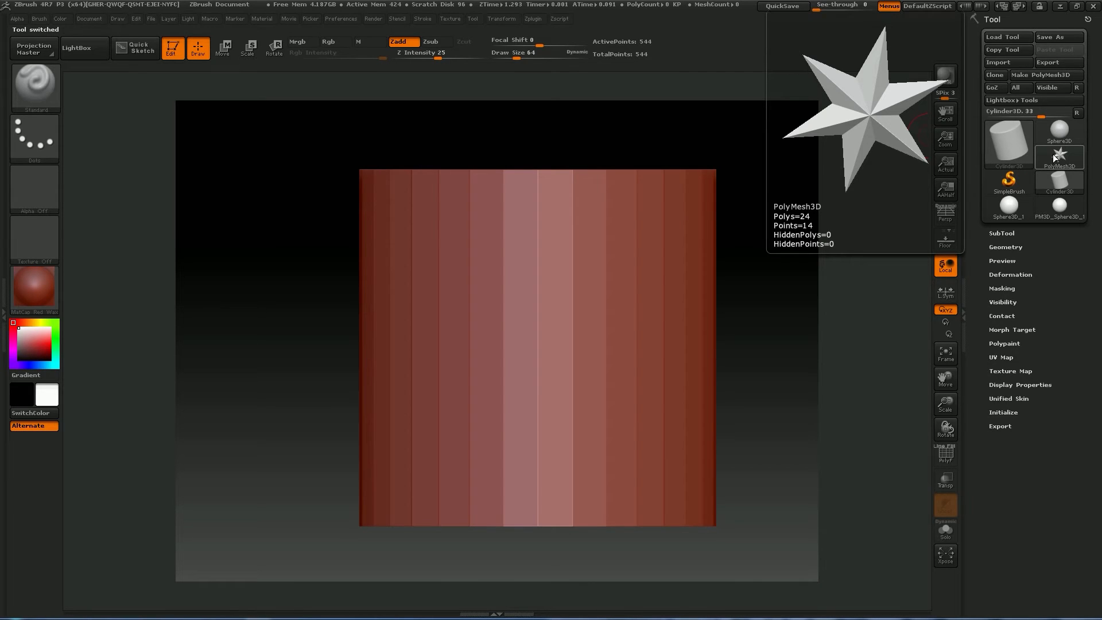
click(1055, 158)
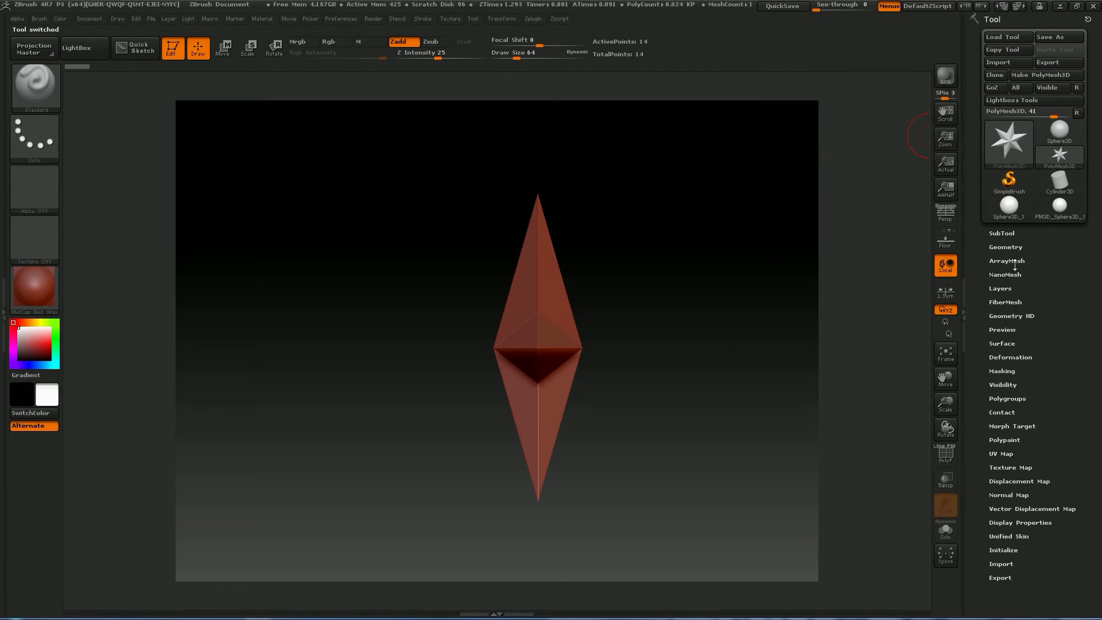
click(1053, 205)
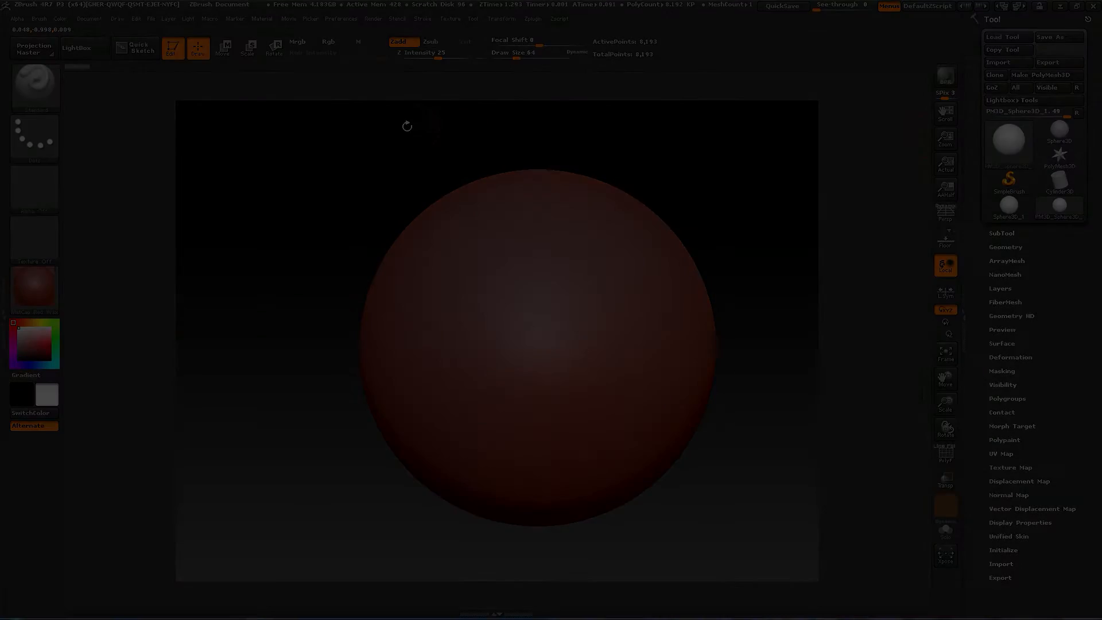
Step: Sculpt four raised, curved strokes on the front of the polymesh sphere with the Standard brush and Dots stroke
mouse_move(439, 241)
mouse_down()
mouse_move(505, 304)
mouse_move(591, 235)
mouse_up()
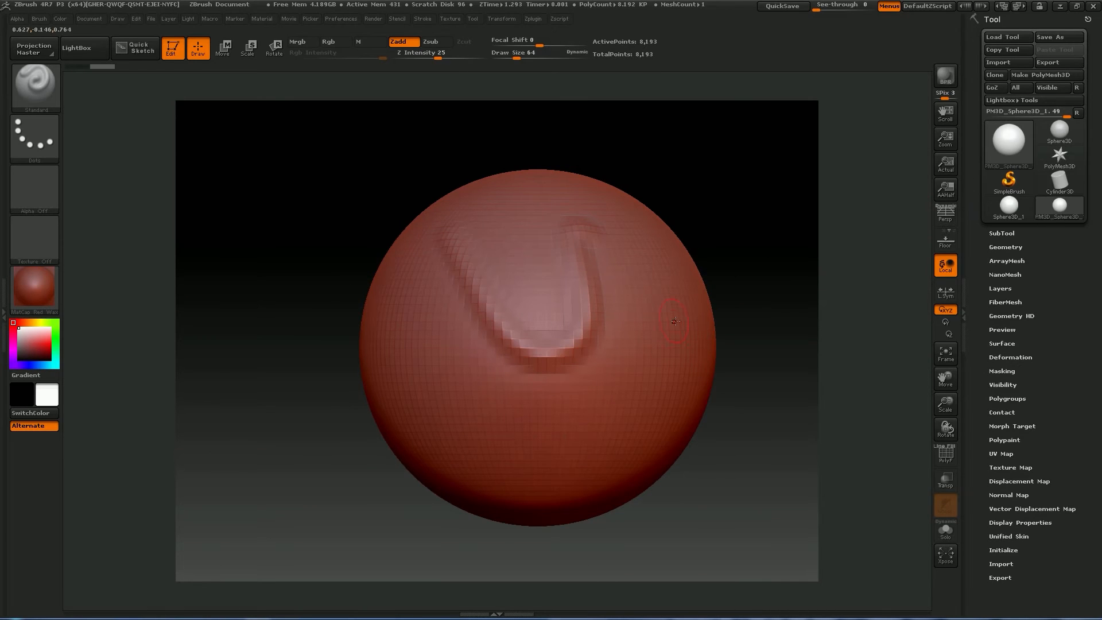
drag(416, 357, 551, 404)
drag(631, 281, 600, 399)
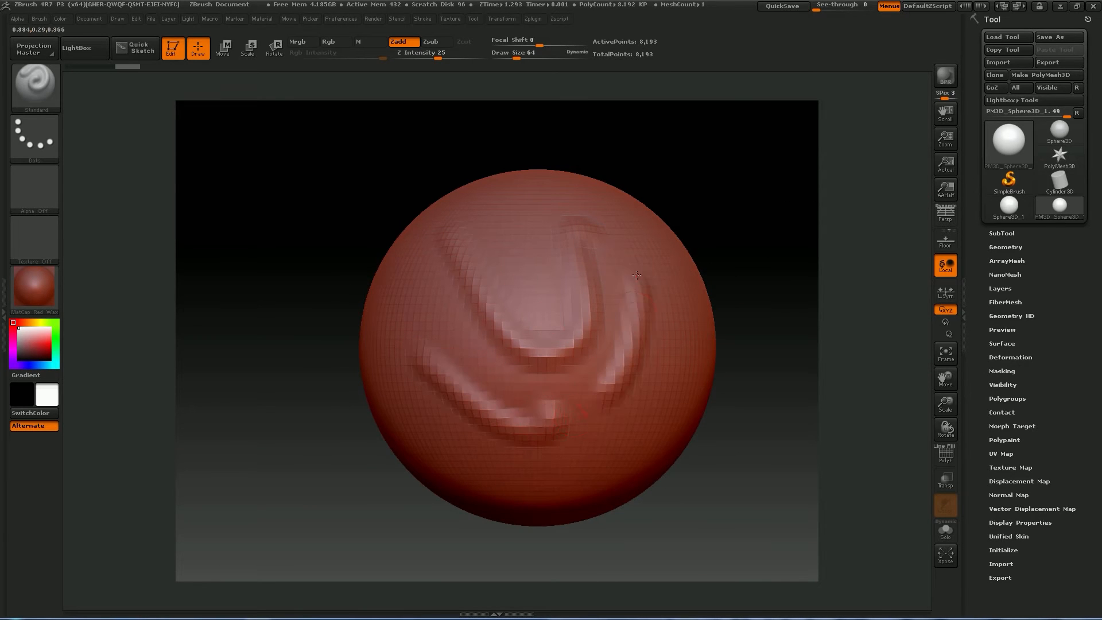
drag(417, 279, 468, 345)
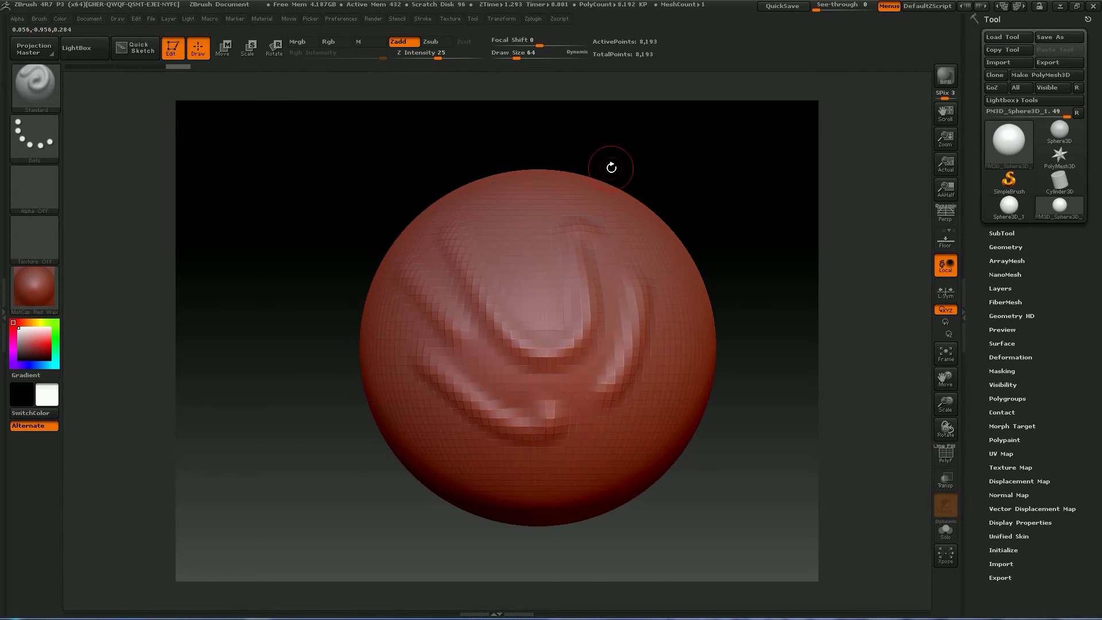
Step: Change the Standard brush's stroke type to Color Spray
click(22, 132)
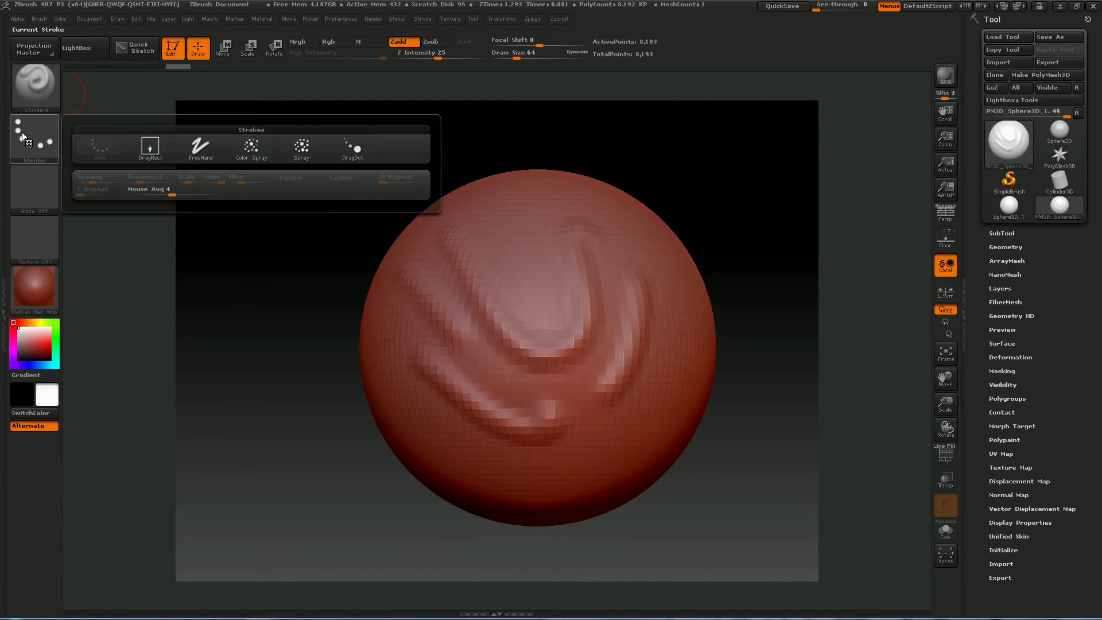
click(250, 147)
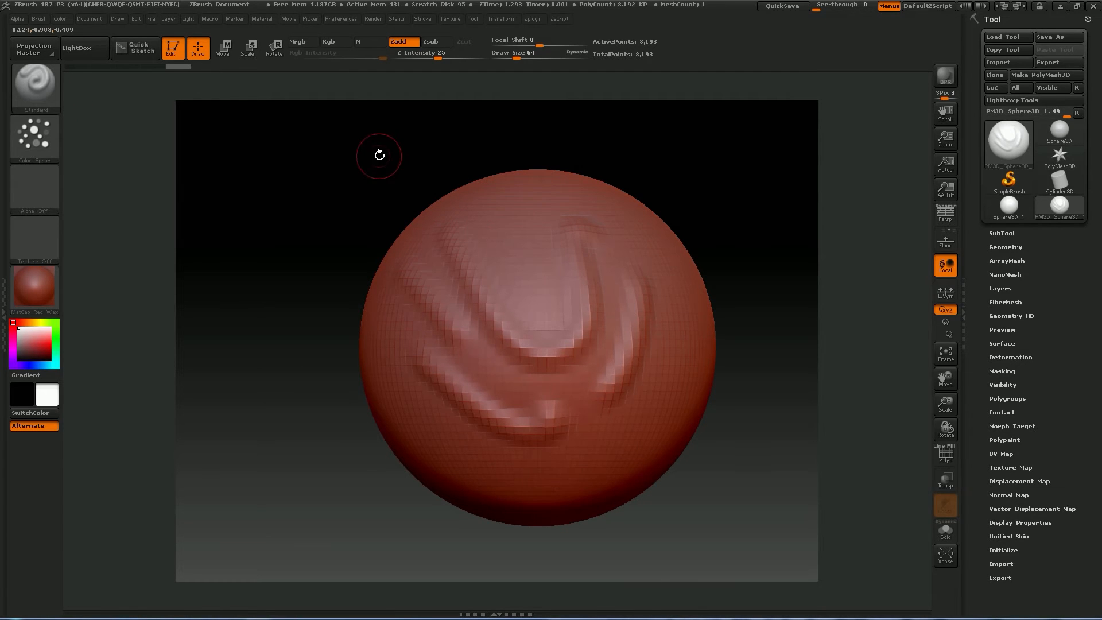
Step: Sculpt a Color Spray stroke down the unsculpted area beside the existing ridges of the sphere with the Standard brush
drag(379, 152, 112, 160)
click(29, 137)
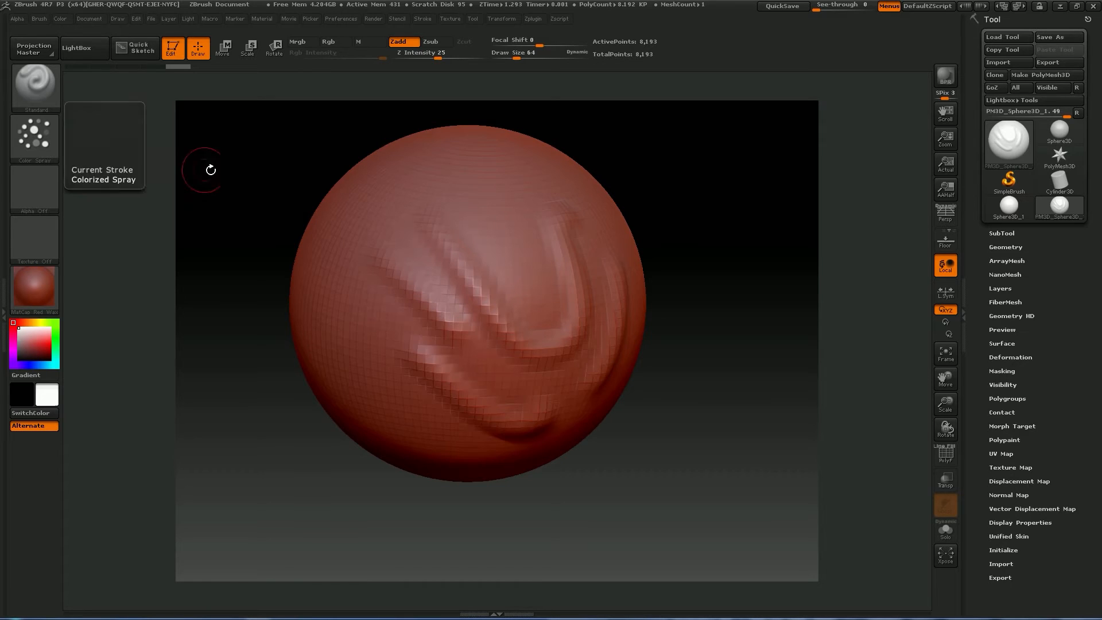
drag(270, 172, 314, 190)
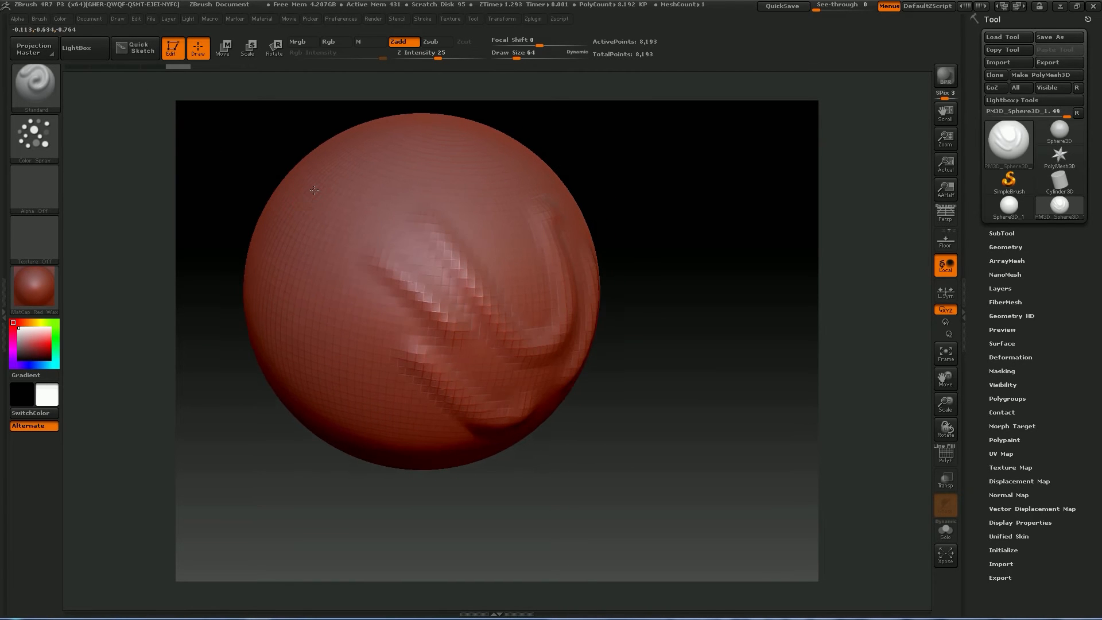
mouse_move(338, 200)
mouse_down()
mouse_move(349, 196)
mouse_move(315, 309)
mouse_up()
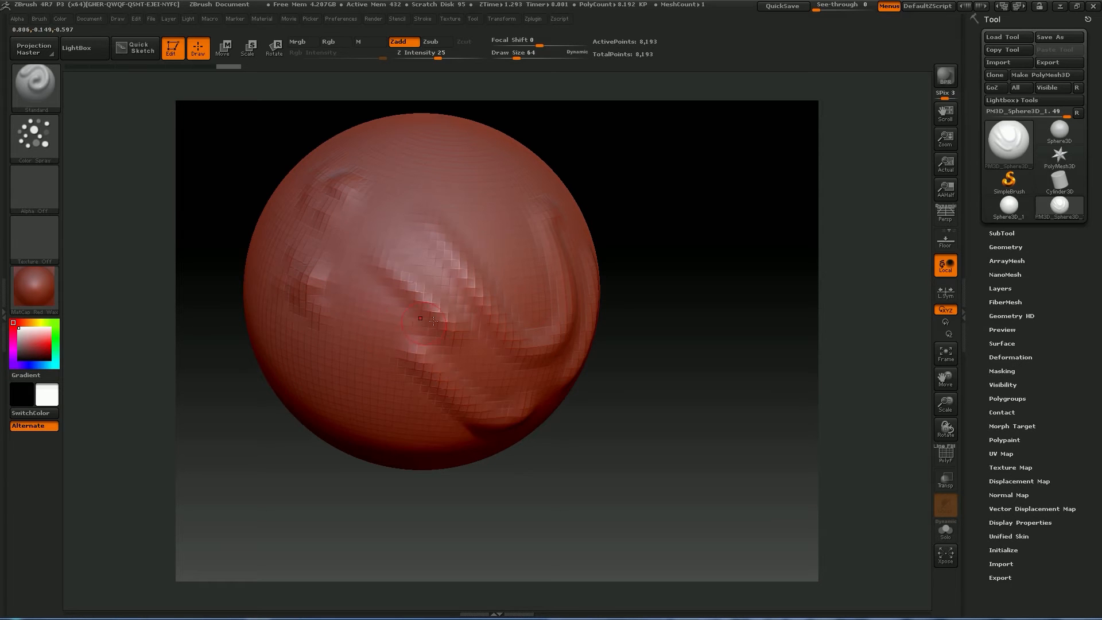
mouse_move(706, 295)
mouse_down()
mouse_move(681, 253)
mouse_move(611, 232)
mouse_move(677, 292)
mouse_move(671, 303)
mouse_up()
mouse_move(683, 259)
shift+mouse_down()
mouse_move(704, 248)
mouse_move(717, 216)
mouse_move(718, 236)
mouse_move(697, 221)
shift+mouse_up()
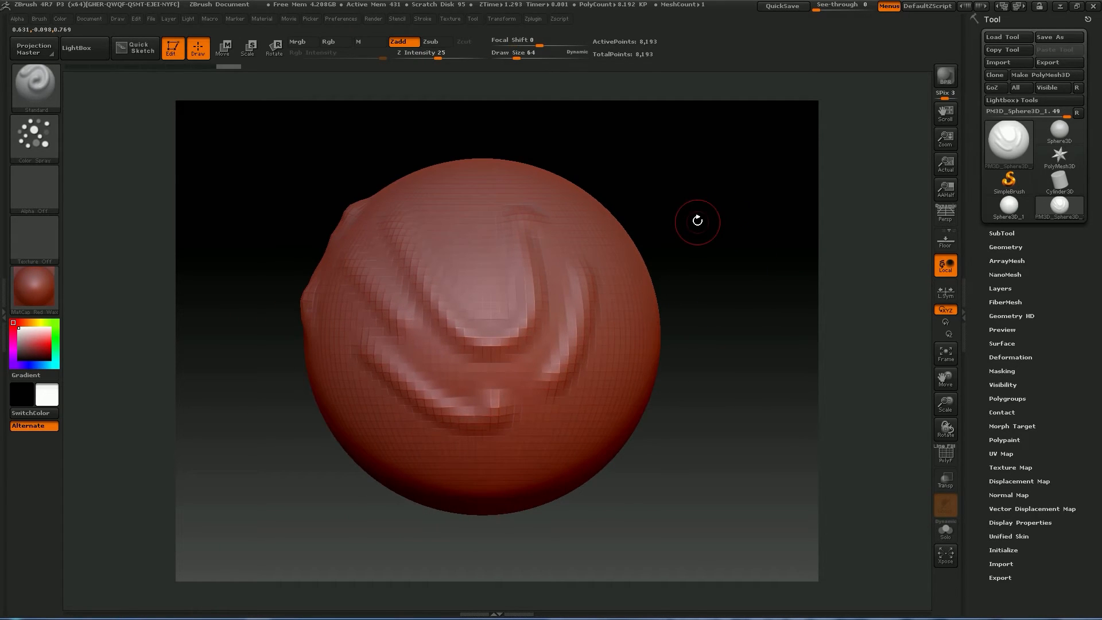
Step: Divide the sphere's mesh once to add a higher subdivision level
key(ctrl)
key(ctrl+d)
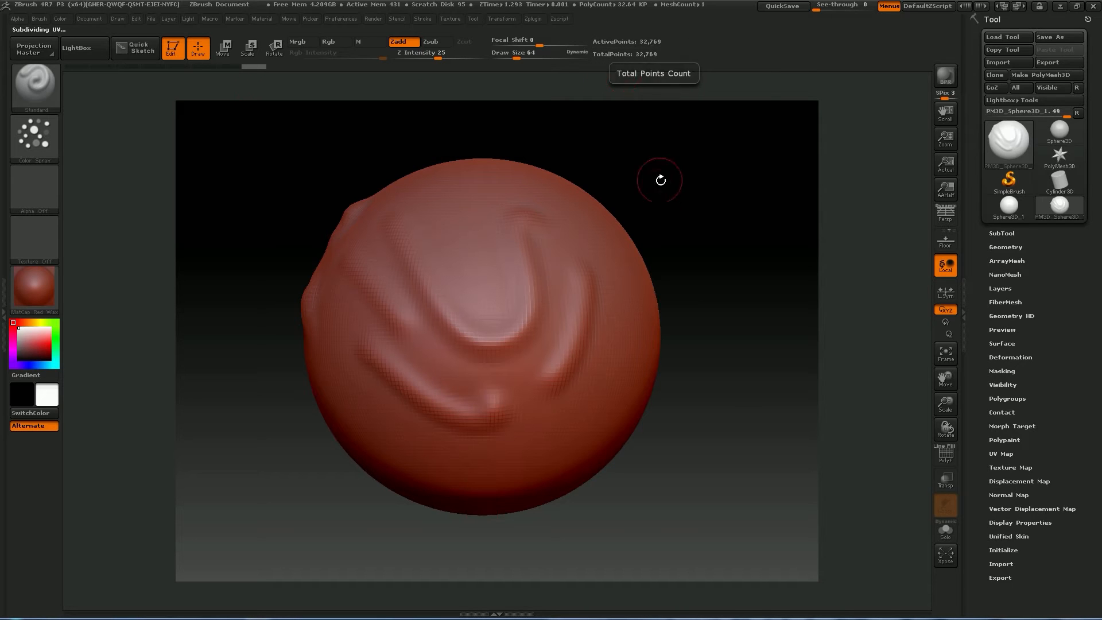
key(ctrl)
Step: Step back to earlier states in the undo history and return to the subdivided state
key(shift+d)
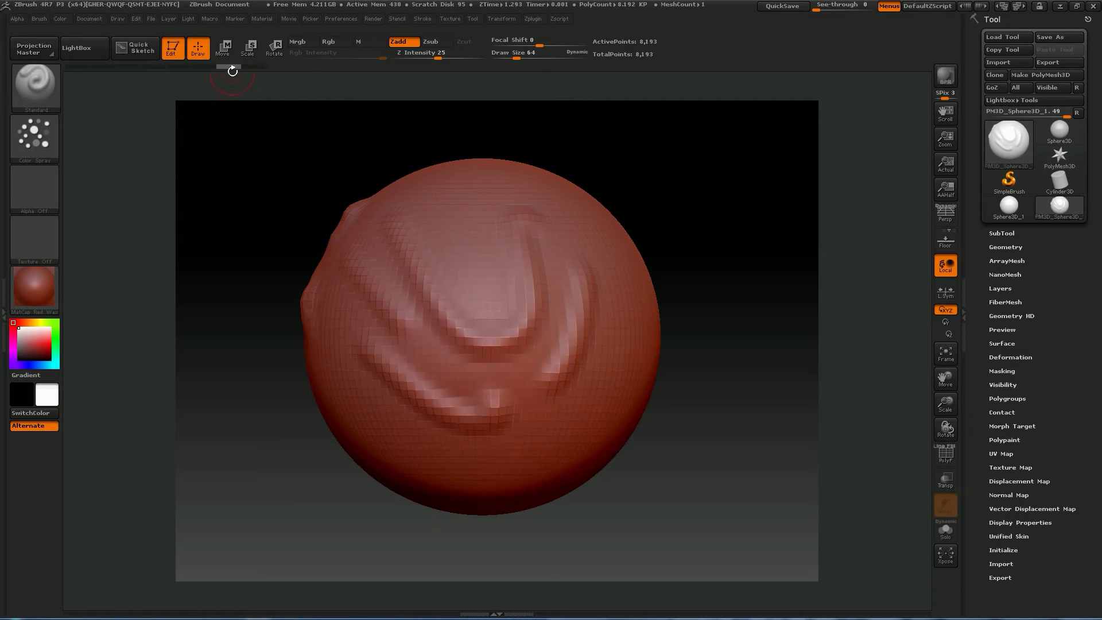
mouse_move(229, 67)
mouse_down()
mouse_move(80, 68)
mouse_move(135, 71)
mouse_up()
mouse_move(267, 81)
mouse_down()
mouse_move(175, 73)
mouse_move(253, 73)
mouse_up()
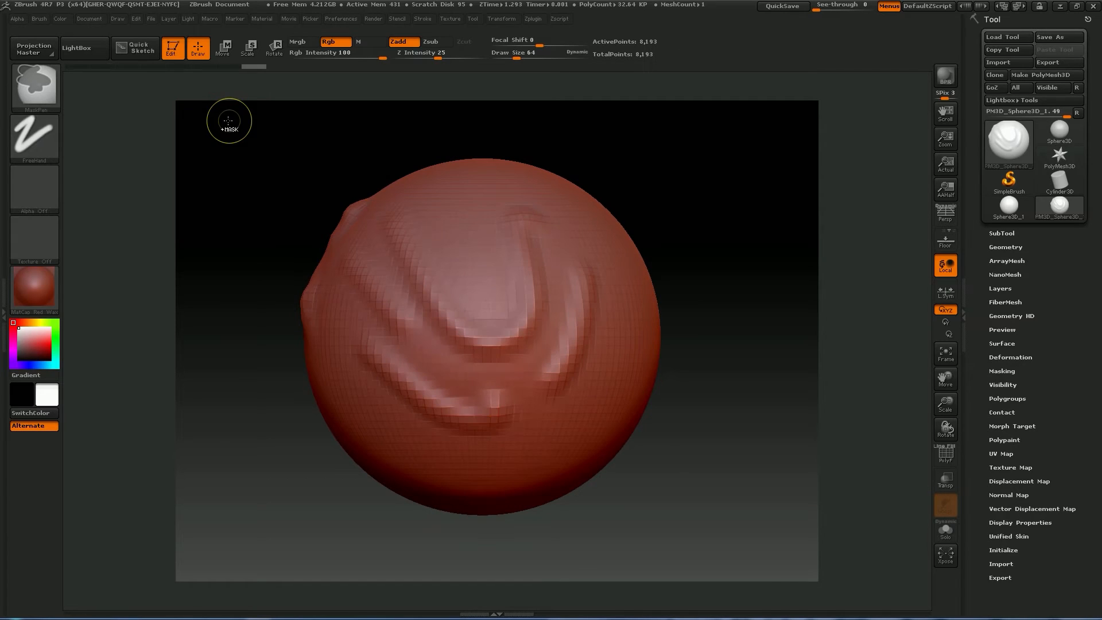
Step: Undo back to the state before the Color Spray stroke, and redo up to the subdivided sphere
key(ctrl+z)
key(ctrl+z)
key(ctrl+z)
key(ctrl+z)
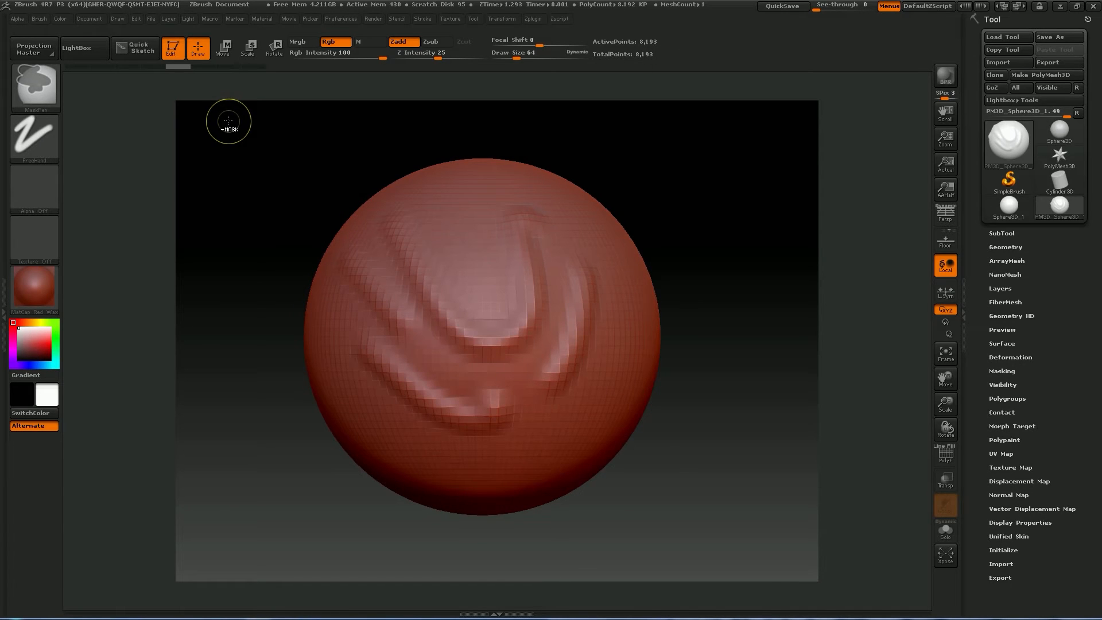
key(ctrl+shift+z)
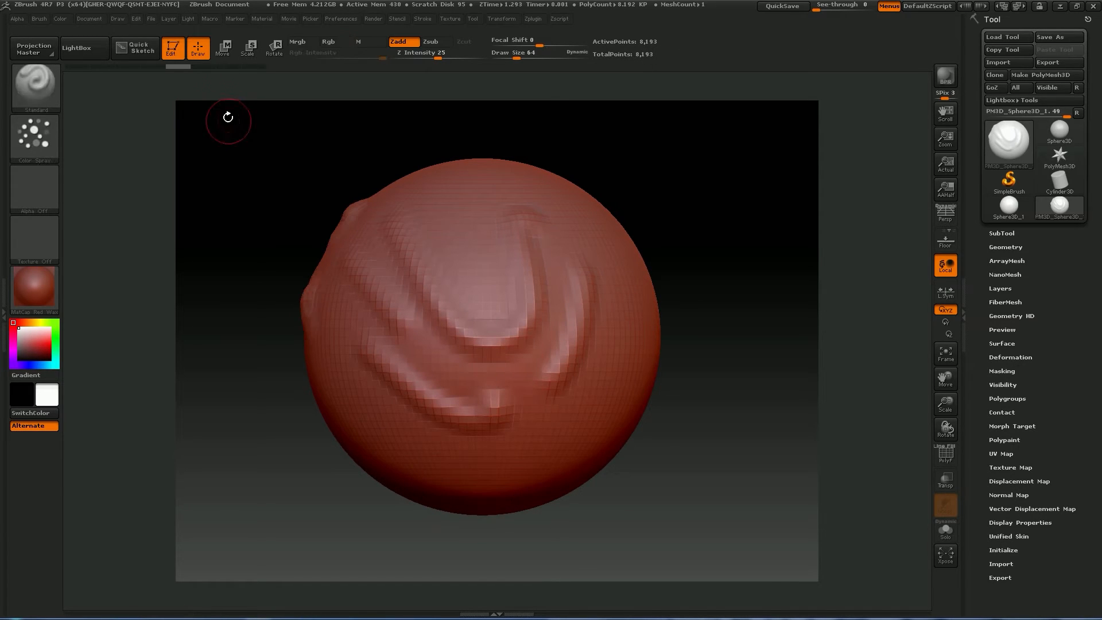
key(ctrl)
mouse_move(228, 66)
mouse_down()
mouse_move(260, 70)
mouse_move(94, 63)
mouse_move(268, 75)
mouse_move(176, 85)
mouse_move(257, 81)
mouse_up()
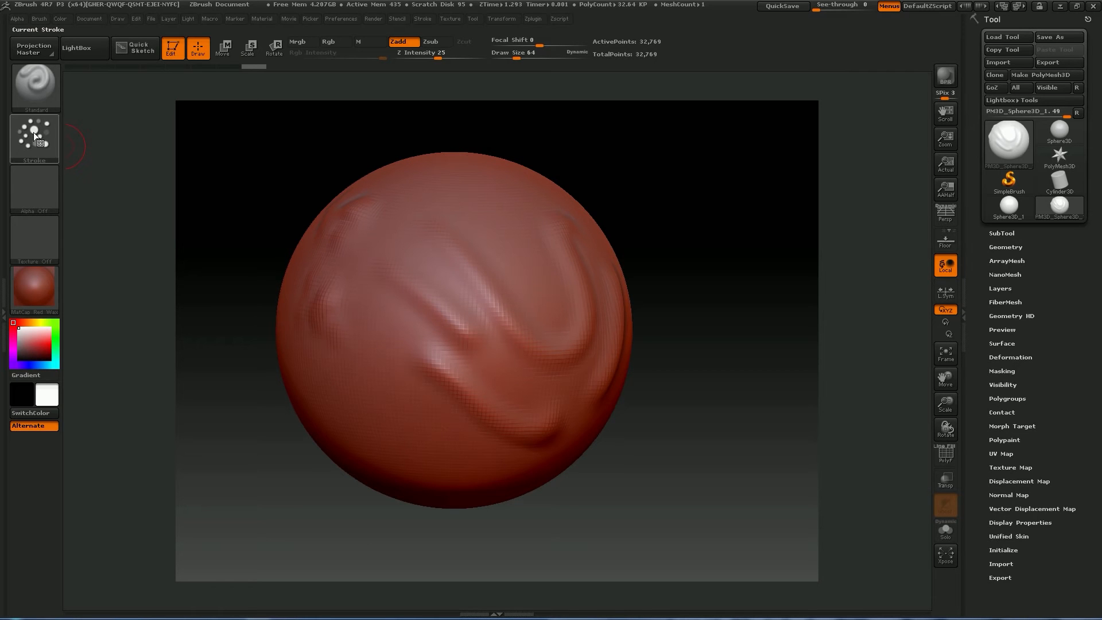
Step: Sculpt scattered Color Spray strokes across the upper part of the subdivided sphere
drag(290, 138, 270, 172)
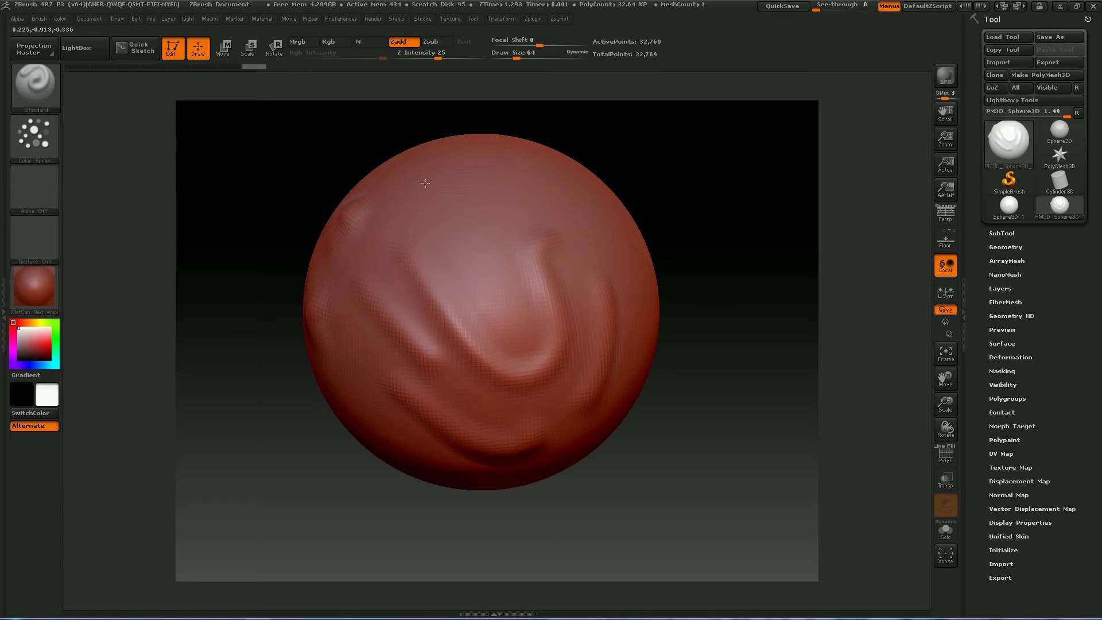
mouse_move(433, 185)
mouse_down()
mouse_move(484, 199)
mouse_move(500, 217)
mouse_up()
drag(524, 156, 555, 179)
mouse_move(636, 186)
mouse_down()
mouse_move(588, 280)
mouse_move(597, 211)
mouse_up()
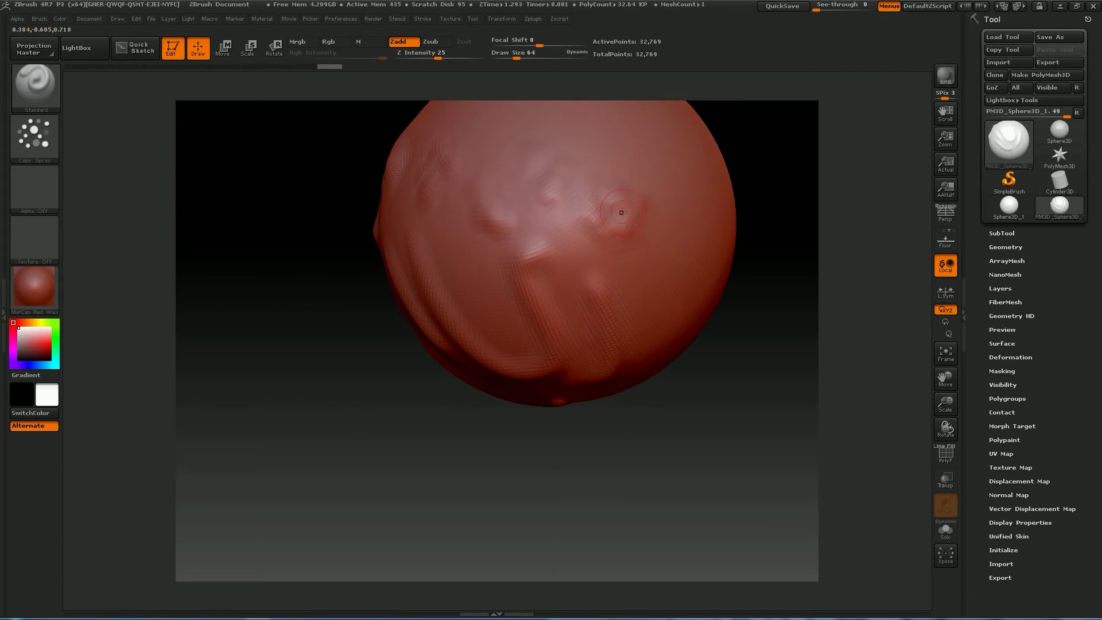
mouse_move(757, 190)
mouse_down()
mouse_move(743, 154)
mouse_move(655, 176)
mouse_up()
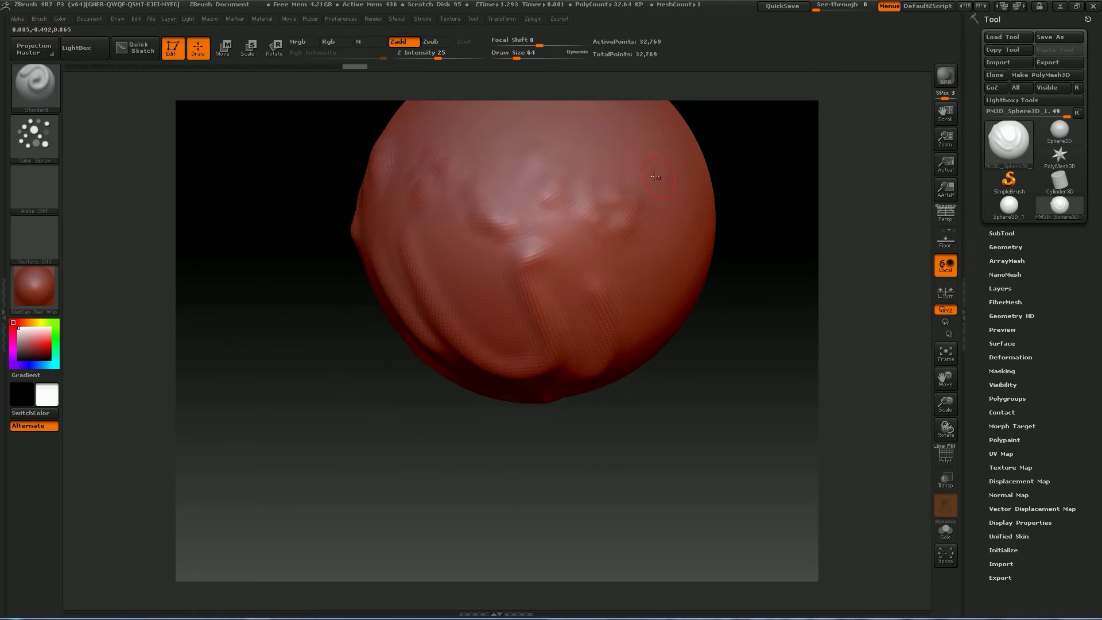
mouse_move(767, 227)
mouse_down()
mouse_move(765, 170)
mouse_move(681, 257)
mouse_up()
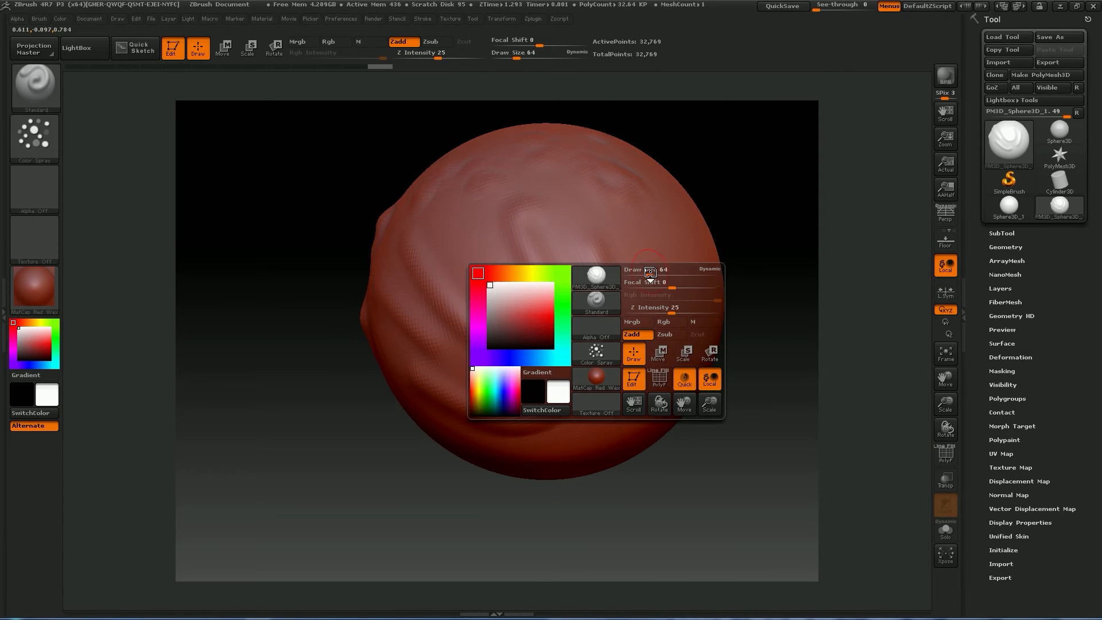
Step: Set the brush's draw size to 181, try a stroke beside the ridges, and undo it
right_click(650, 272)
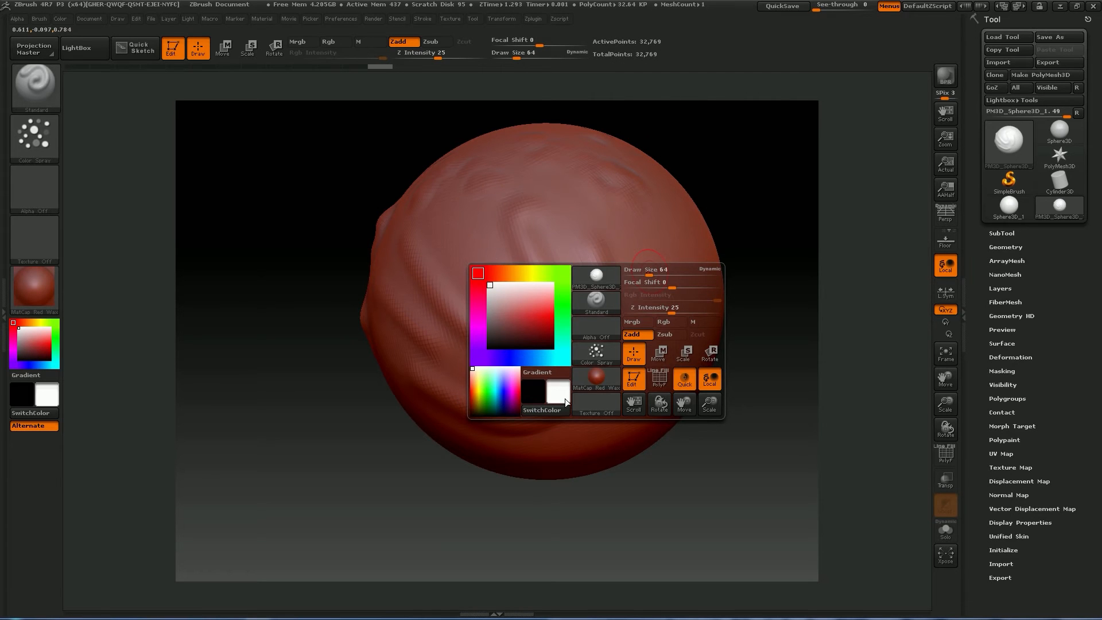
key(space)
key(space)
key(space)
key(space)
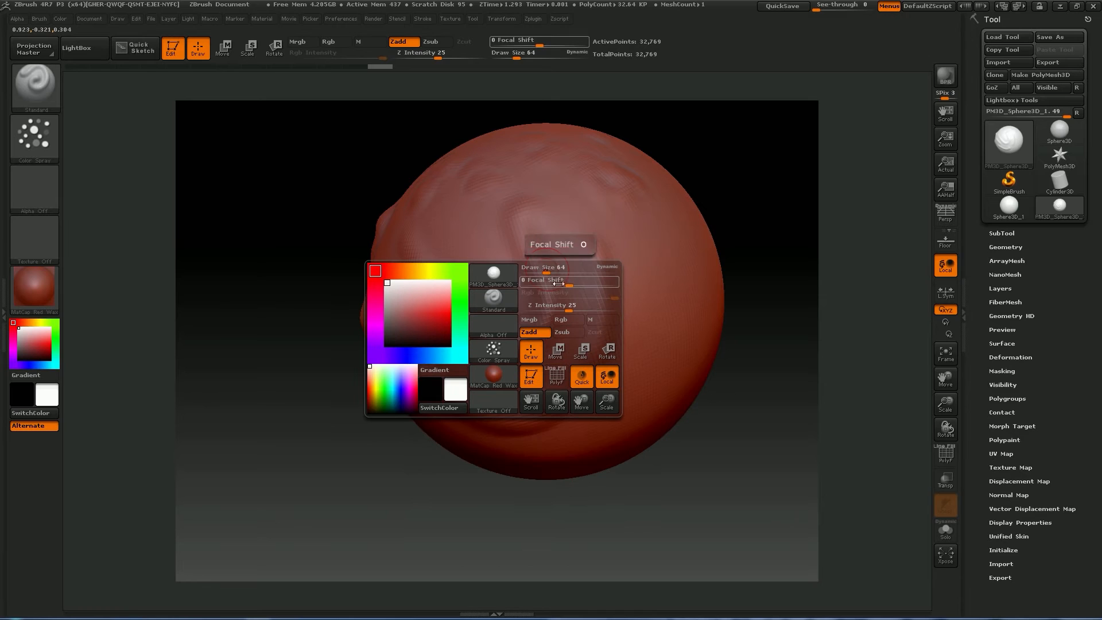
drag(549, 271, 561, 272)
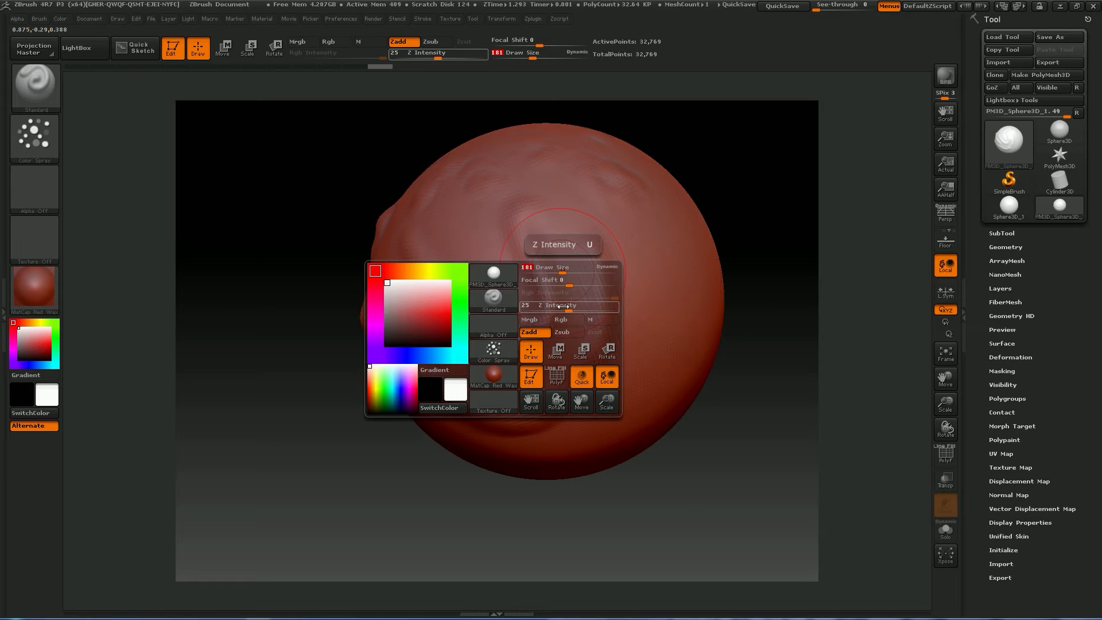
mouse_move(648, 255)
mouse_down()
mouse_move(662, 310)
mouse_move(652, 333)
mouse_up()
key(ctrl+z)
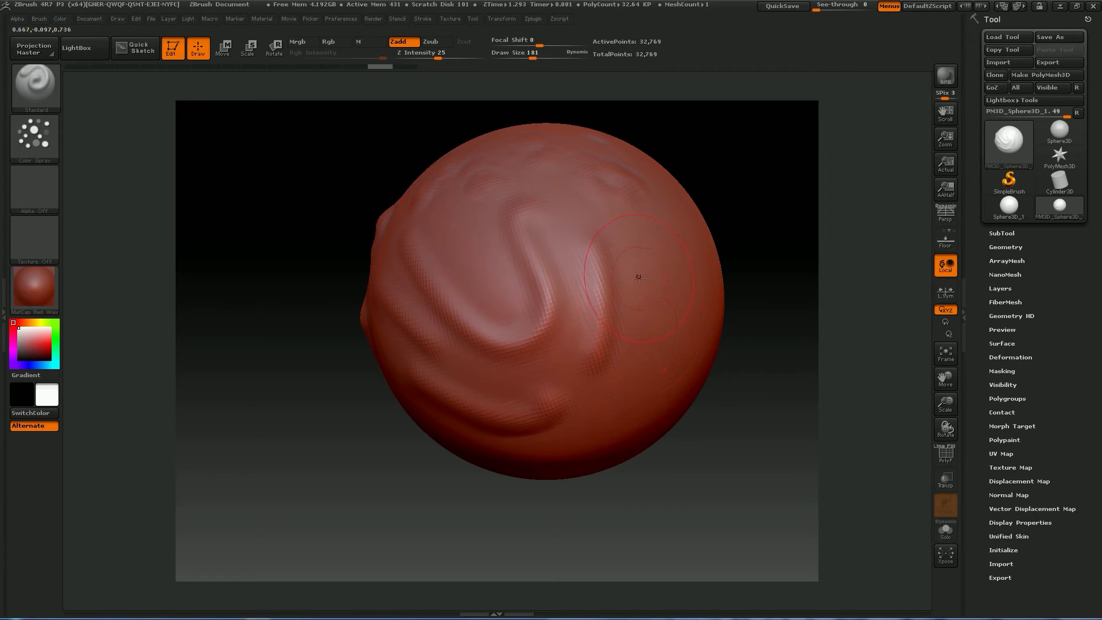
Step: Set the draw size to 93 and sculpt Color Spray bumps on the smooth area beside the front ridges
key(space)
drag(637, 279, 627, 282)
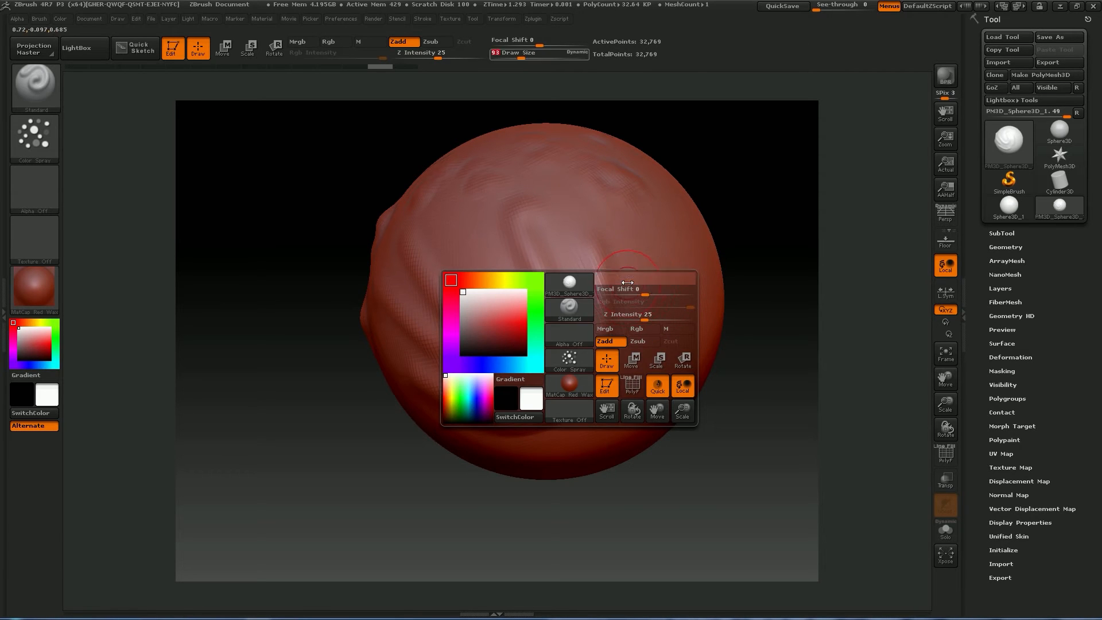
mouse_move(730, 389)
mouse_down()
mouse_move(720, 448)
mouse_move(687, 448)
mouse_up()
drag(691, 338, 718, 387)
mouse_move(722, 459)
mouse_down()
mouse_move(644, 479)
mouse_move(662, 486)
mouse_move(602, 470)
mouse_up()
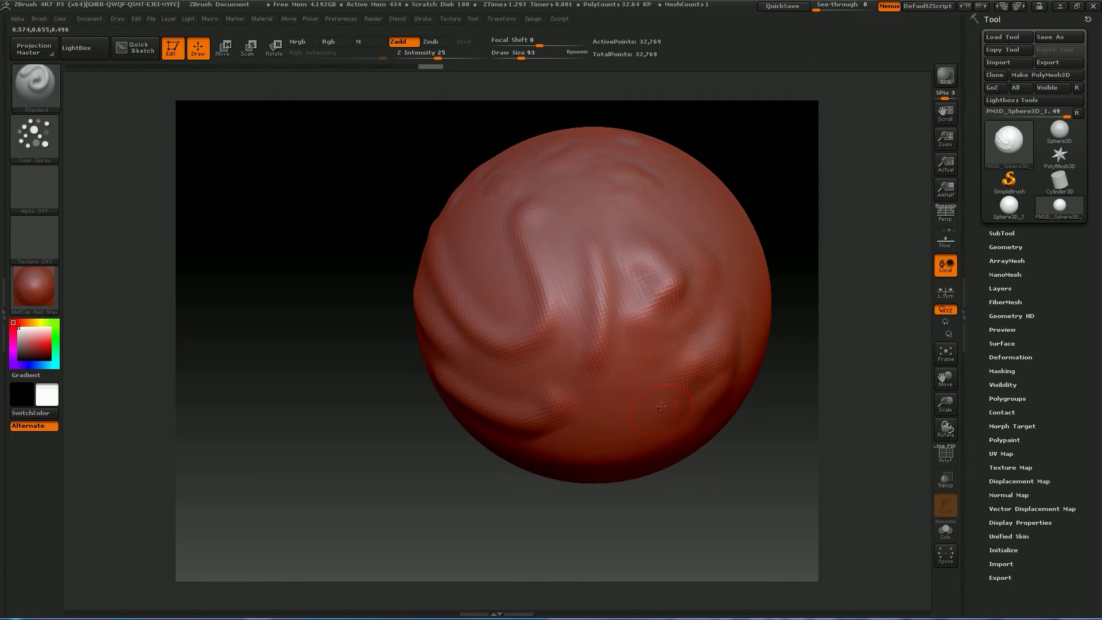
Step: Change the stroke type to Dots and sculpt two parallel diagonal ridges on the sphere's unsculpted side
click(31, 139)
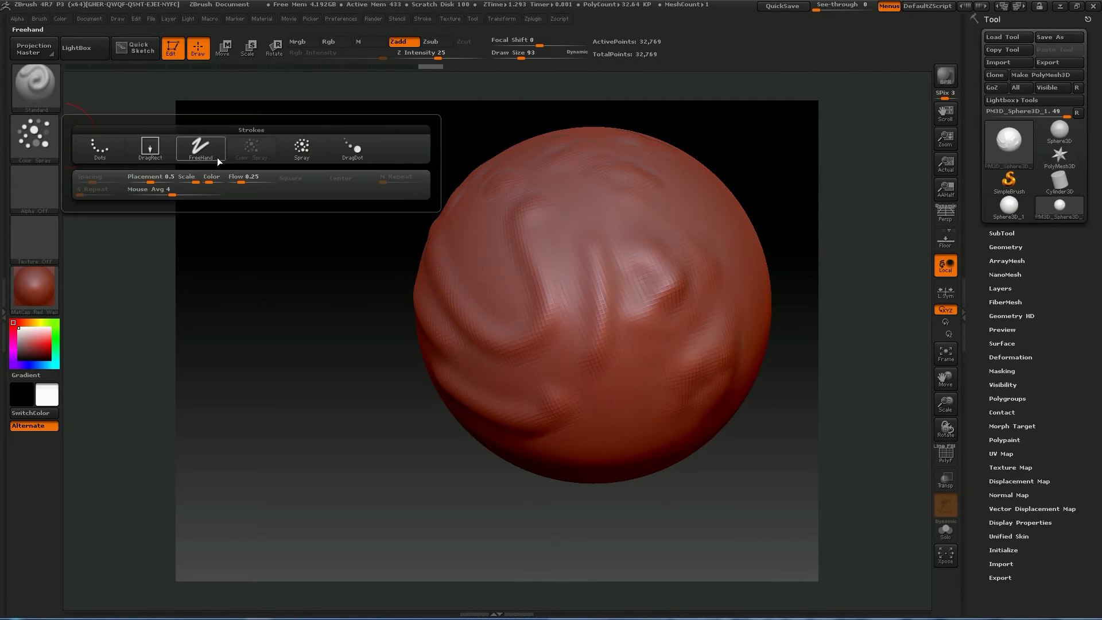
click(101, 150)
mouse_move(377, 295)
mouse_down()
mouse_move(357, 307)
mouse_move(413, 368)
mouse_up()
drag(456, 333, 217, 267)
drag(278, 362, 344, 252)
mouse_move(295, 226)
mouse_down()
mouse_move(270, 222)
mouse_move(298, 258)
mouse_up()
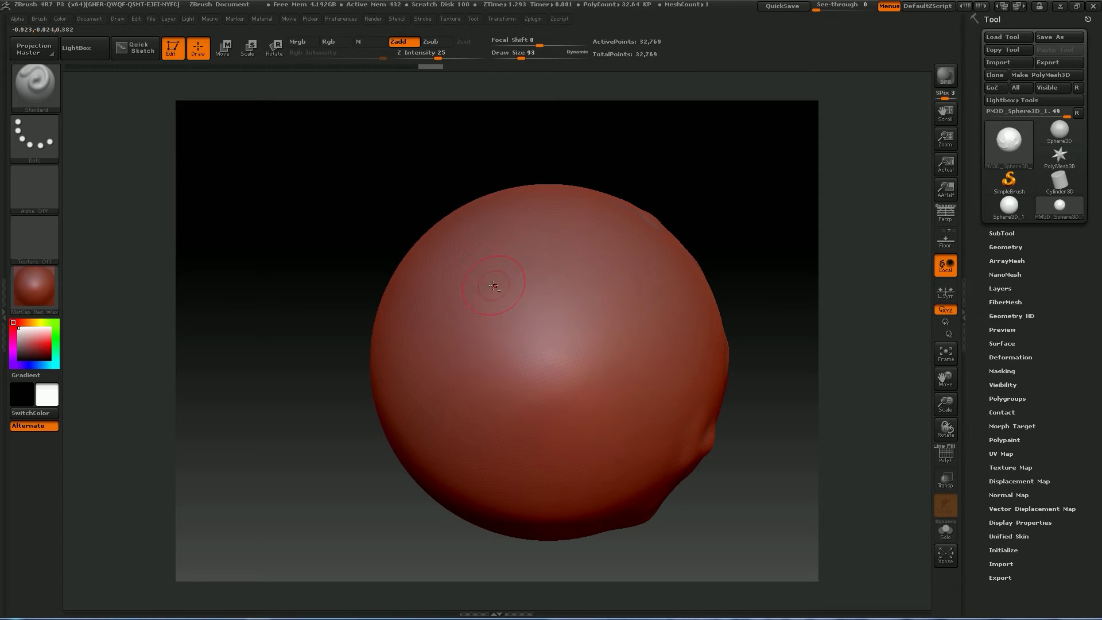
mouse_move(441, 287)
mouse_down()
mouse_move(482, 373)
mouse_move(530, 416)
mouse_up()
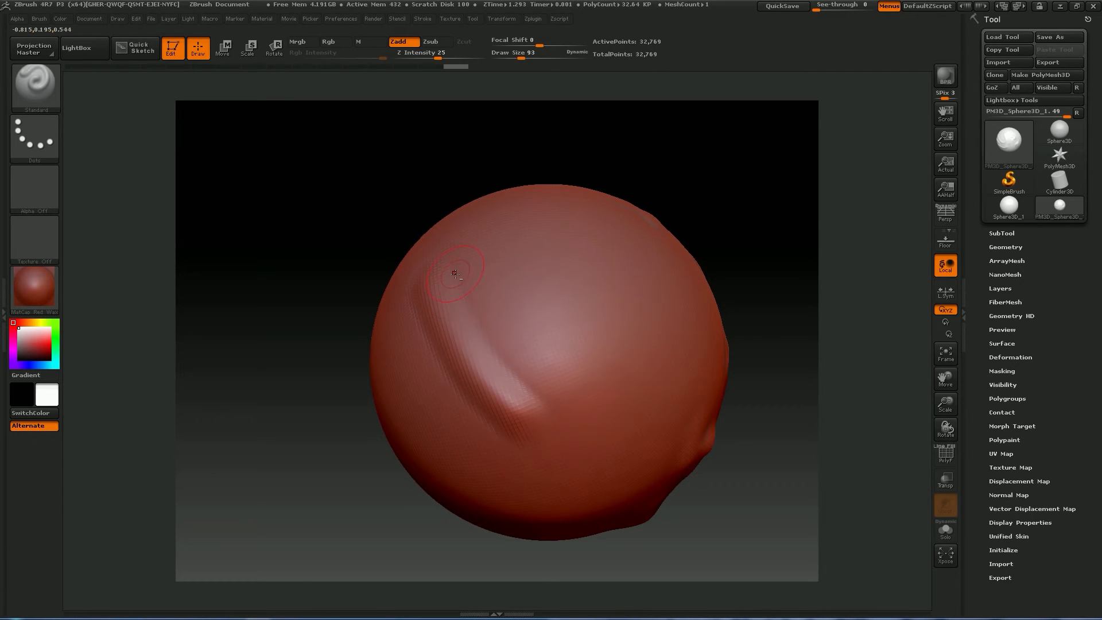
drag(454, 272, 539, 405)
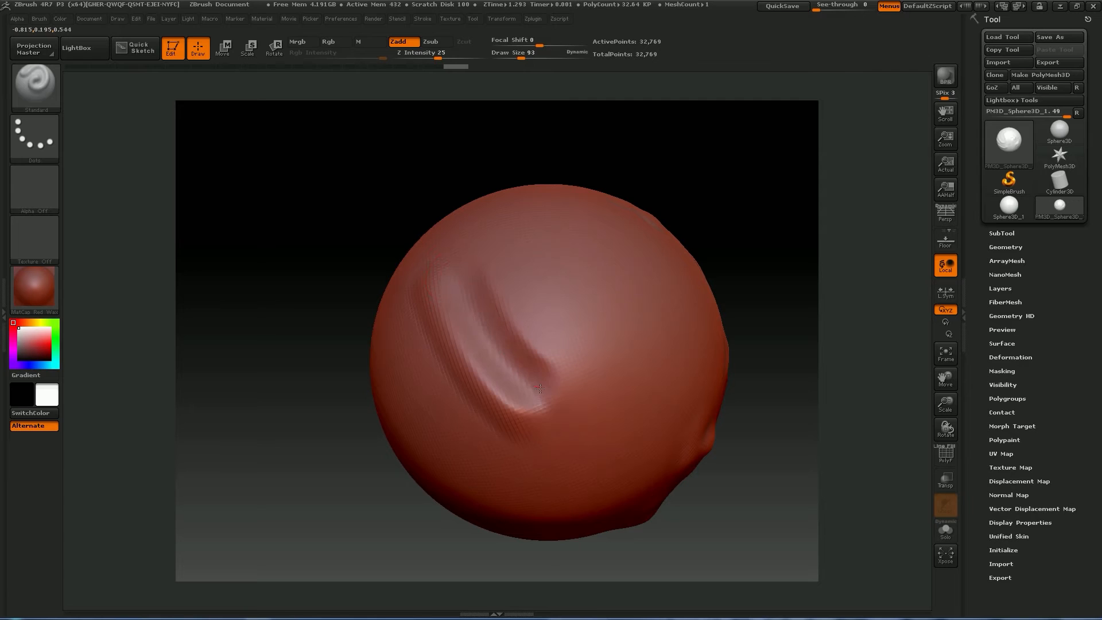
Step: Sculpt further curved ridges alongside the two diagonal ones with the Dots stroke
mouse_move(344, 320)
mouse_down()
mouse_move(292, 305)
mouse_move(338, 303)
mouse_up()
drag(441, 290, 516, 406)
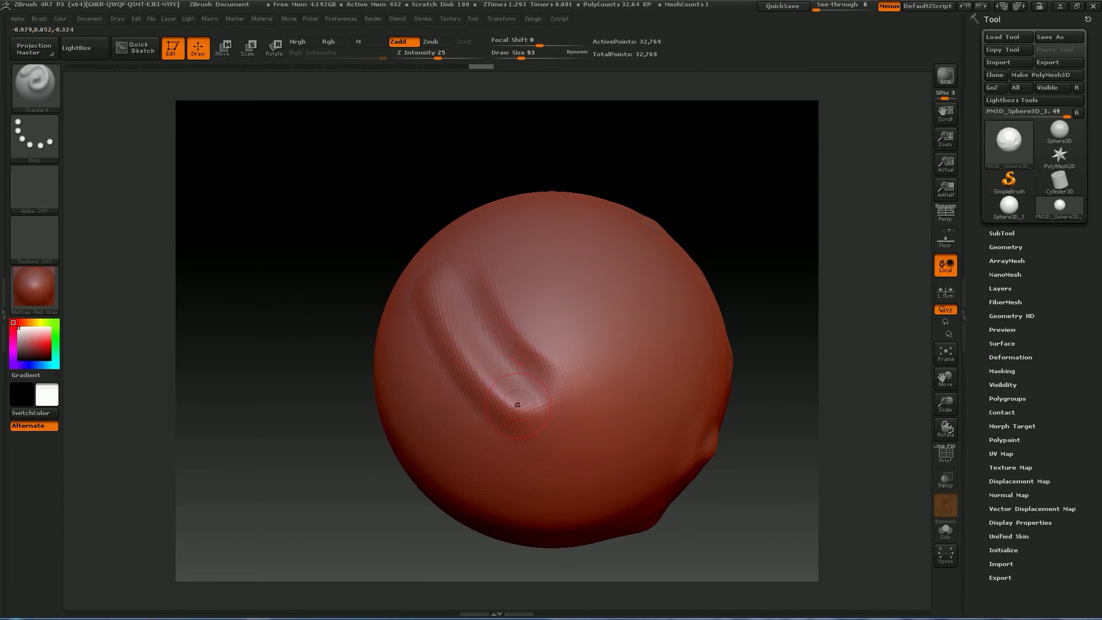
mouse_move(504, 247)
mouse_down()
mouse_move(488, 287)
mouse_move(536, 376)
mouse_up()
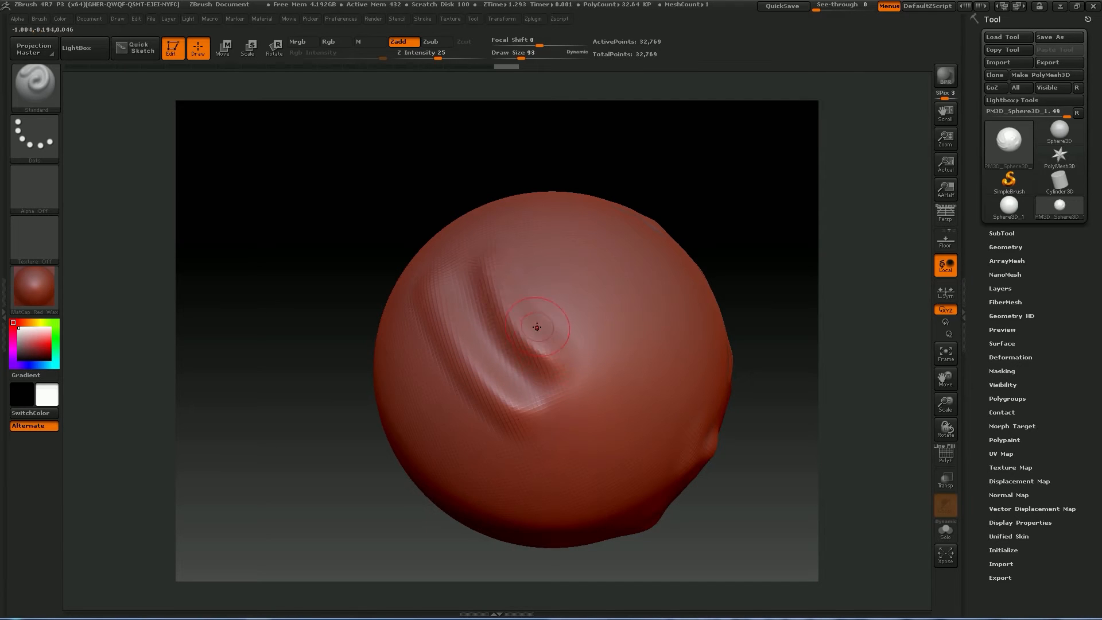
drag(509, 253, 560, 359)
right_drag(545, 290, 517, 304)
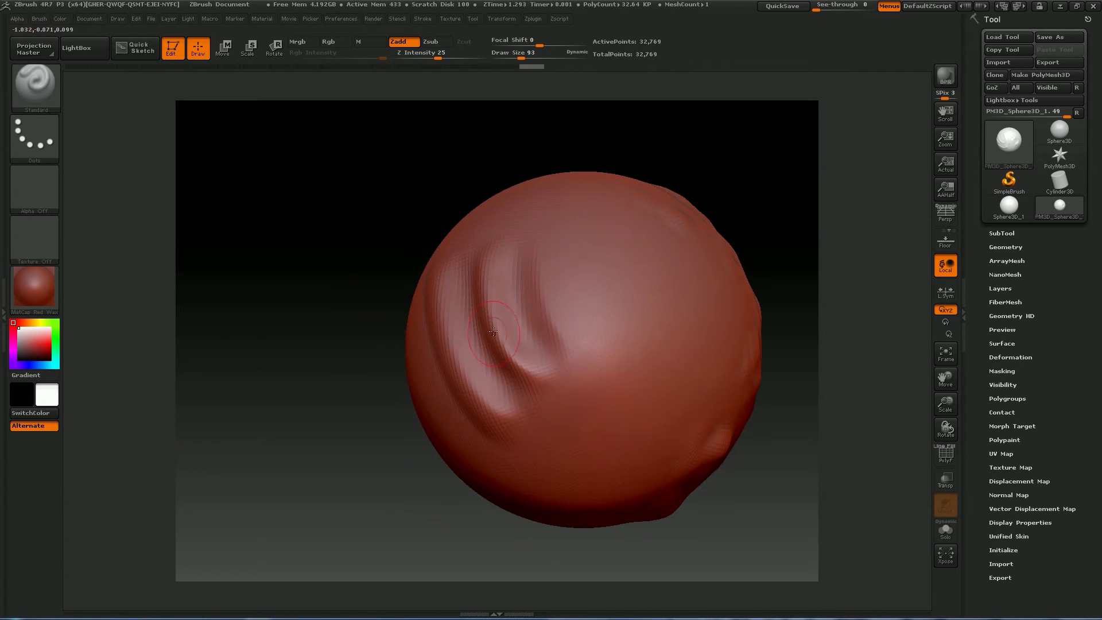
drag(312, 305, 315, 307)
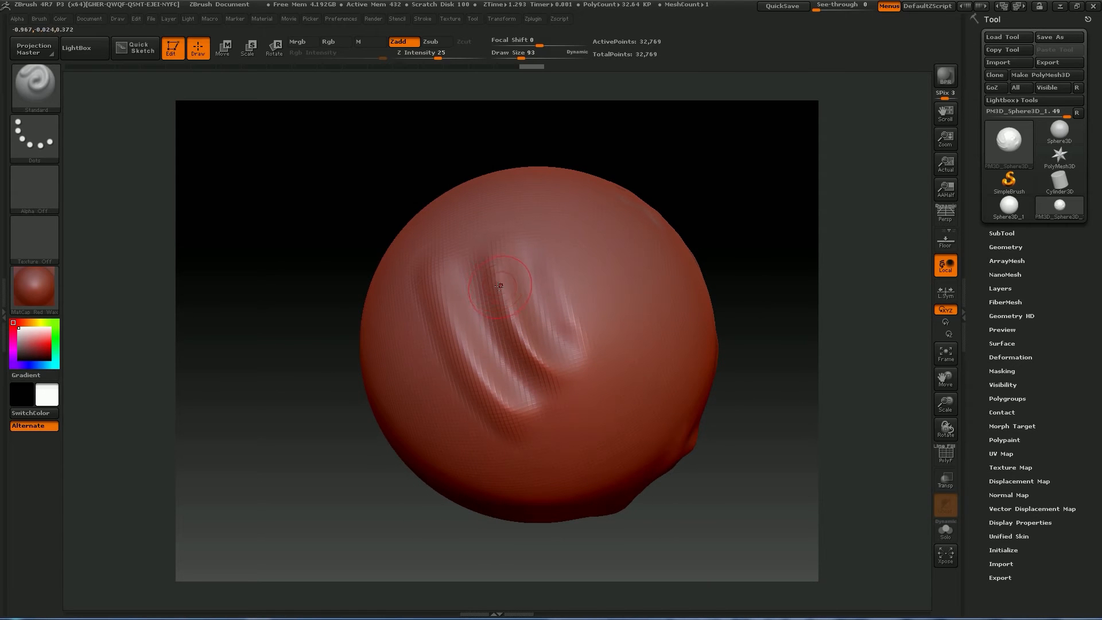
Step: Smooth away the diagonal ridges with the Smooth brush
key(shift)
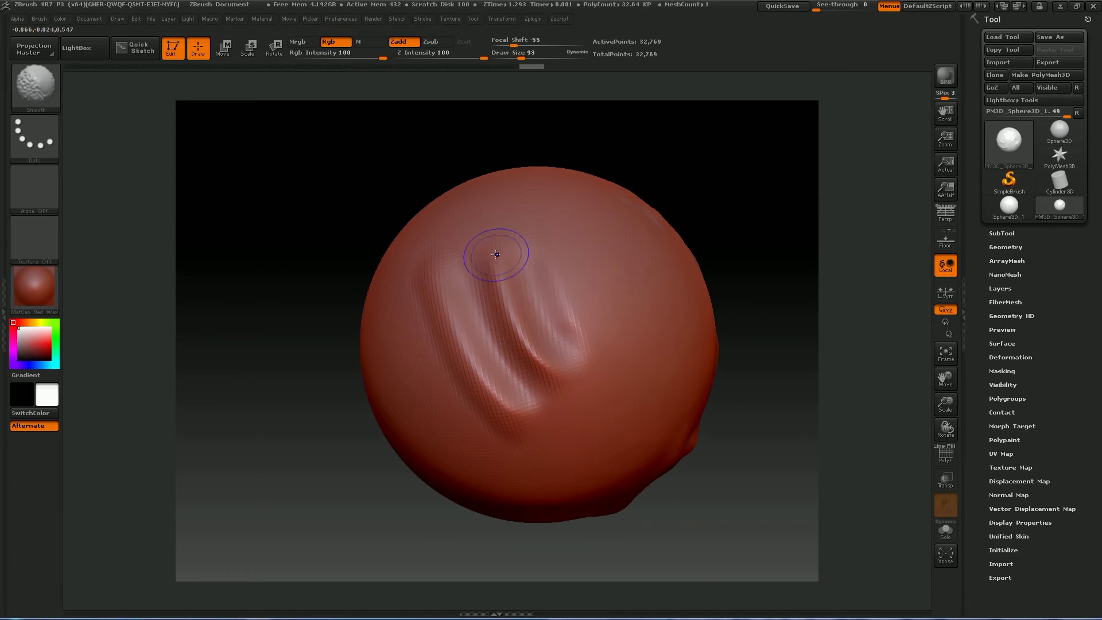
mouse_move(494, 268)
shift+mouse_down()
mouse_move(556, 377)
mouse_move(539, 275)
mouse_move(586, 338)
mouse_move(476, 270)
mouse_move(480, 365)
mouse_move(572, 376)
mouse_move(444, 296)
mouse_move(476, 378)
mouse_move(459, 376)
mouse_move(444, 306)
shift+mouse_up()
mouse_move(304, 353)
mouse_down()
mouse_move(247, 356)
mouse_move(364, 359)
mouse_move(505, 325)
mouse_up()
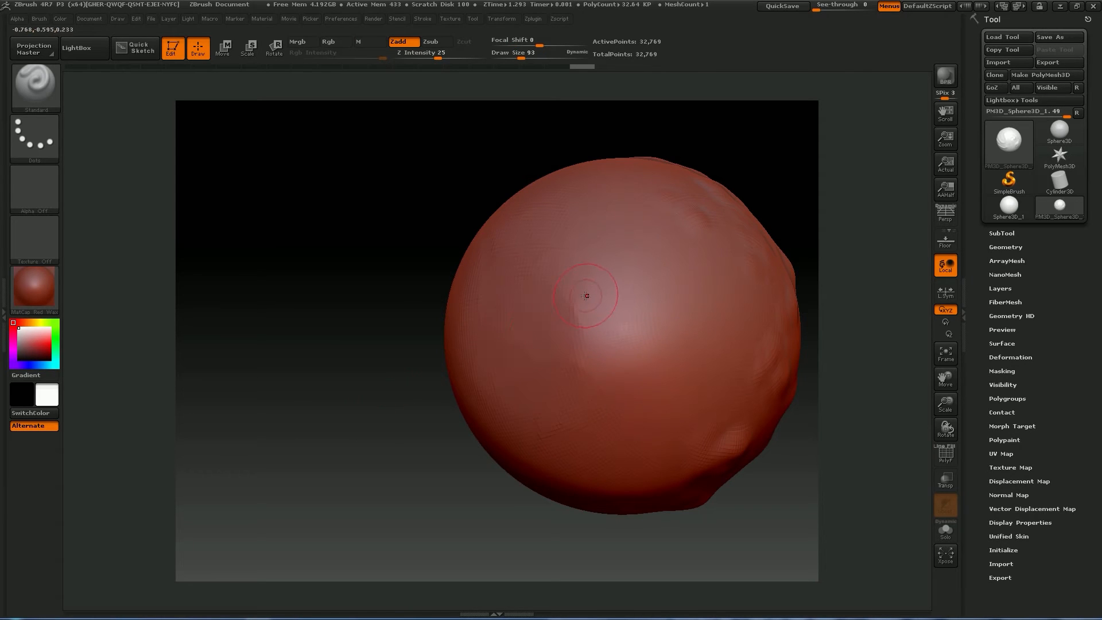
key(space)
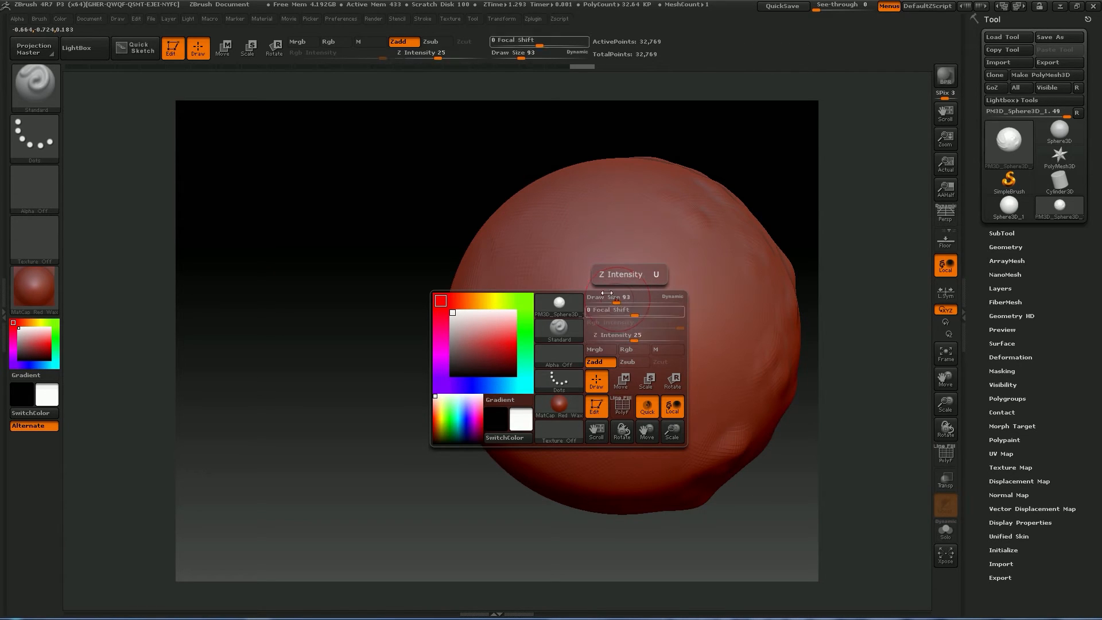
key(shift)
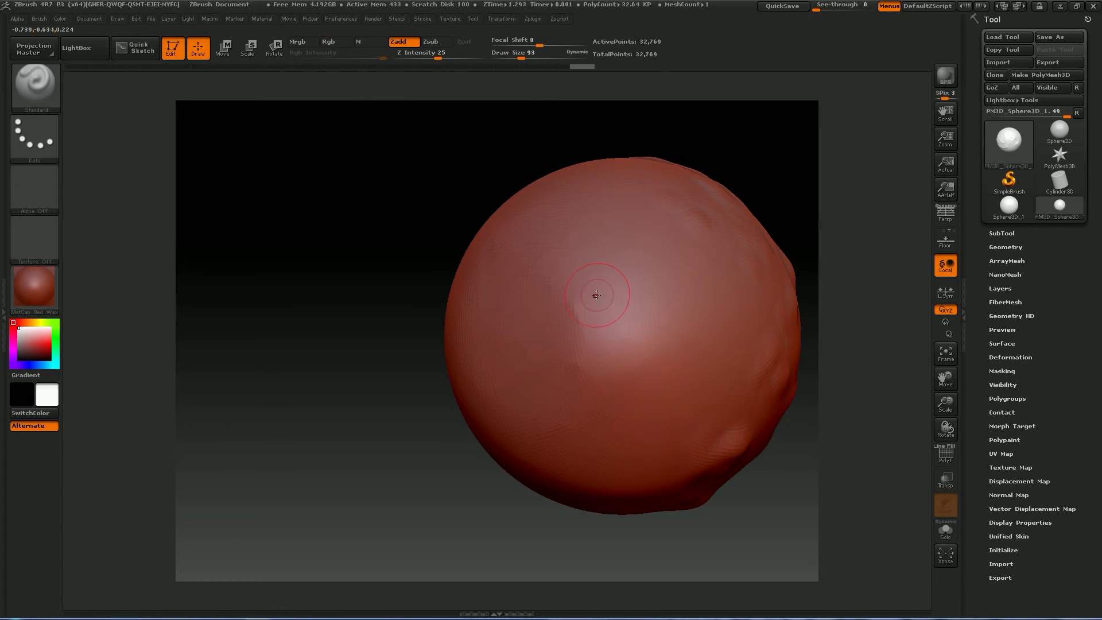
key(space)
key(space)
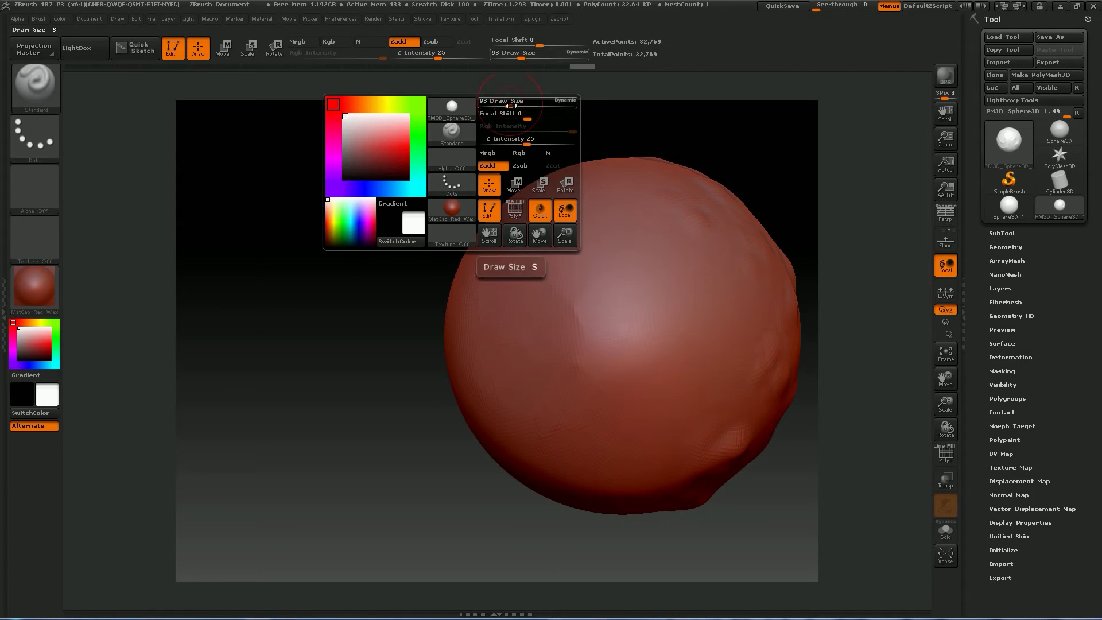
key(shift)
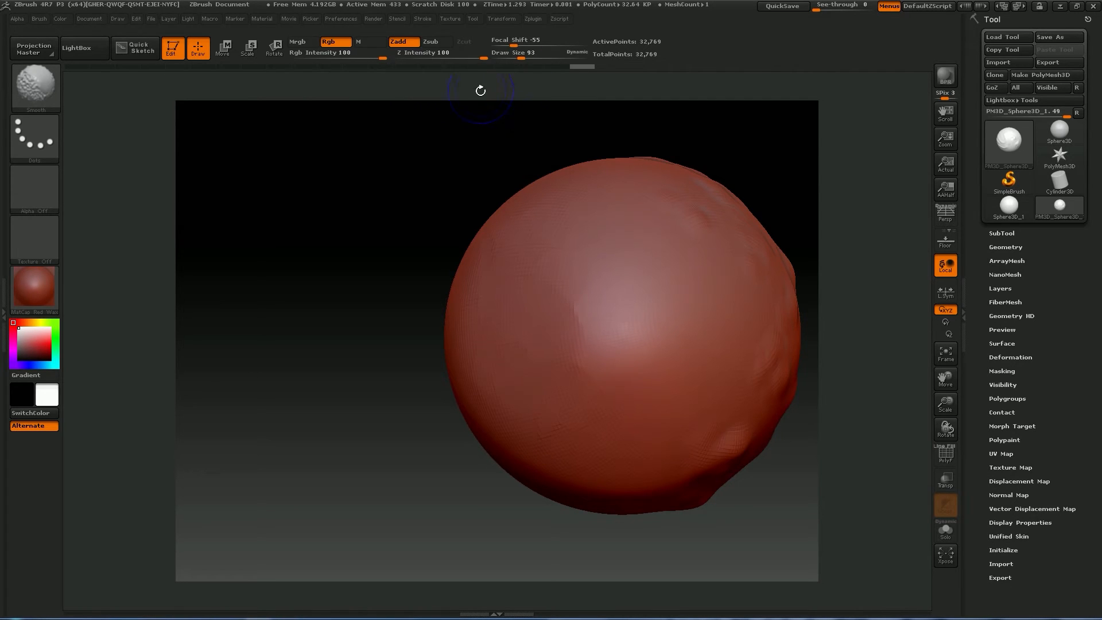
key(shift)
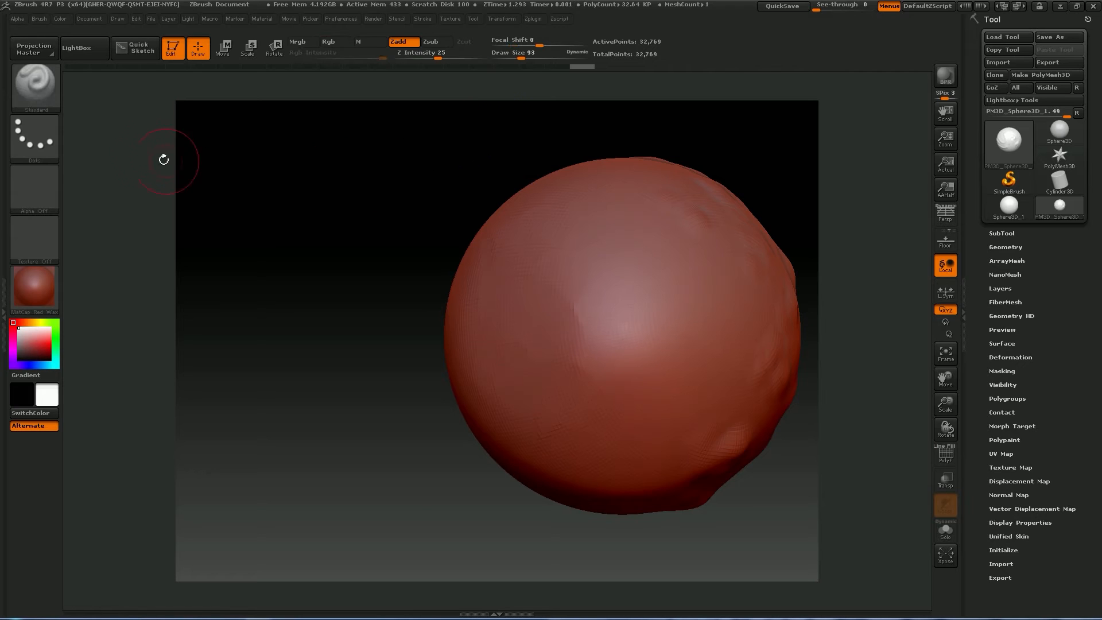
Step: Smooth a patch on the side of the sphere where the diagonal ridges were, with the Smooth brush at Z Intensity 100
key(shift)
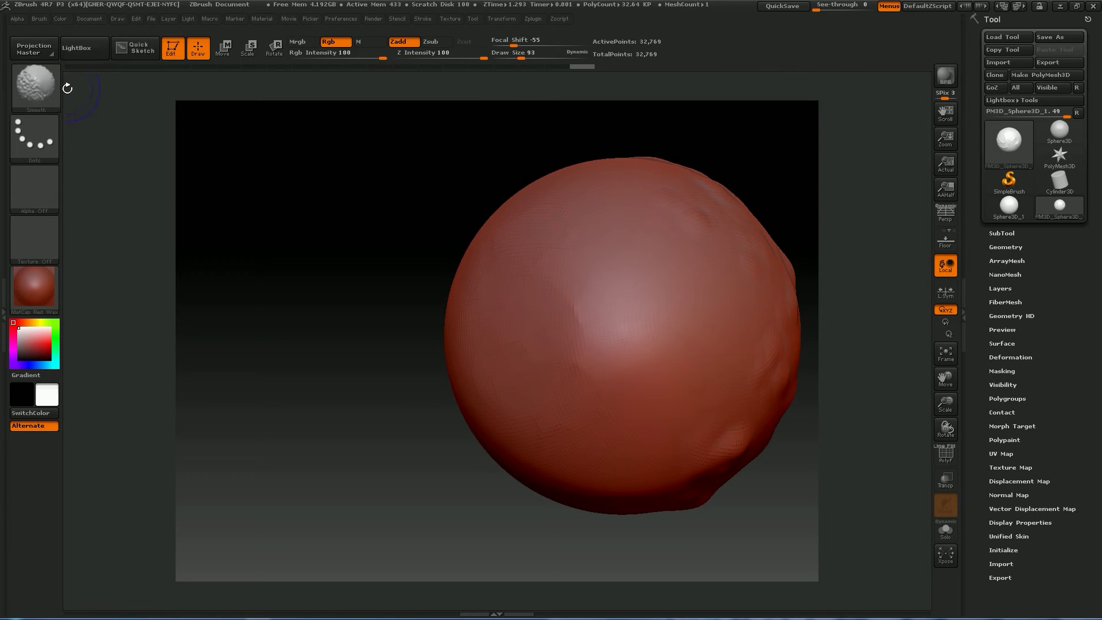
key(shift)
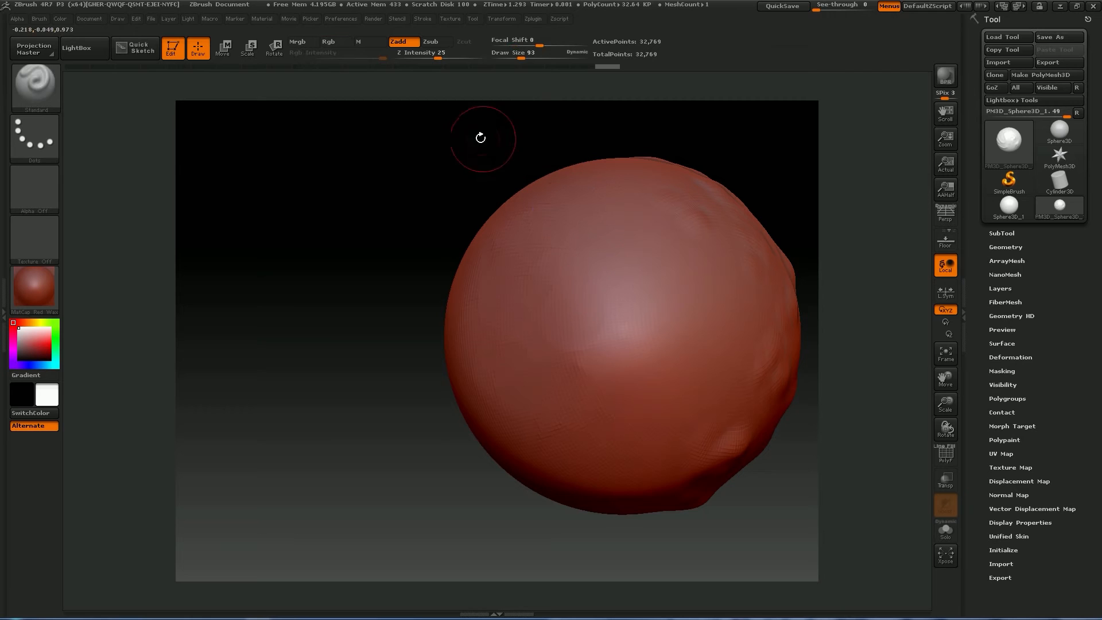
key(shift)
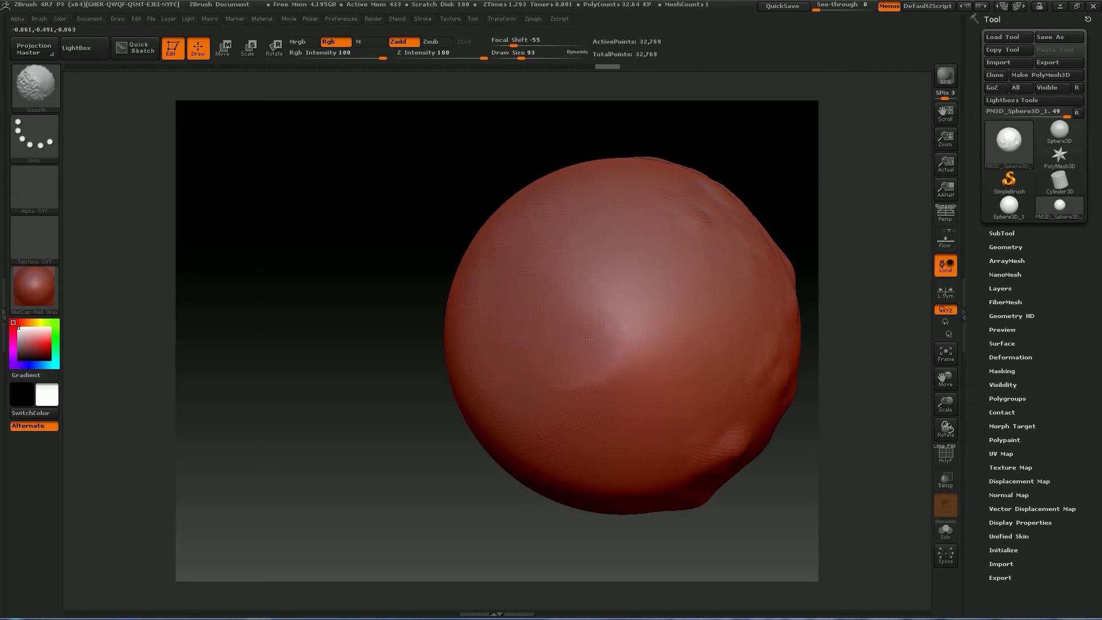
drag(394, 337, 280, 357)
drag(566, 360, 475, 373)
drag(409, 307, 418, 312)
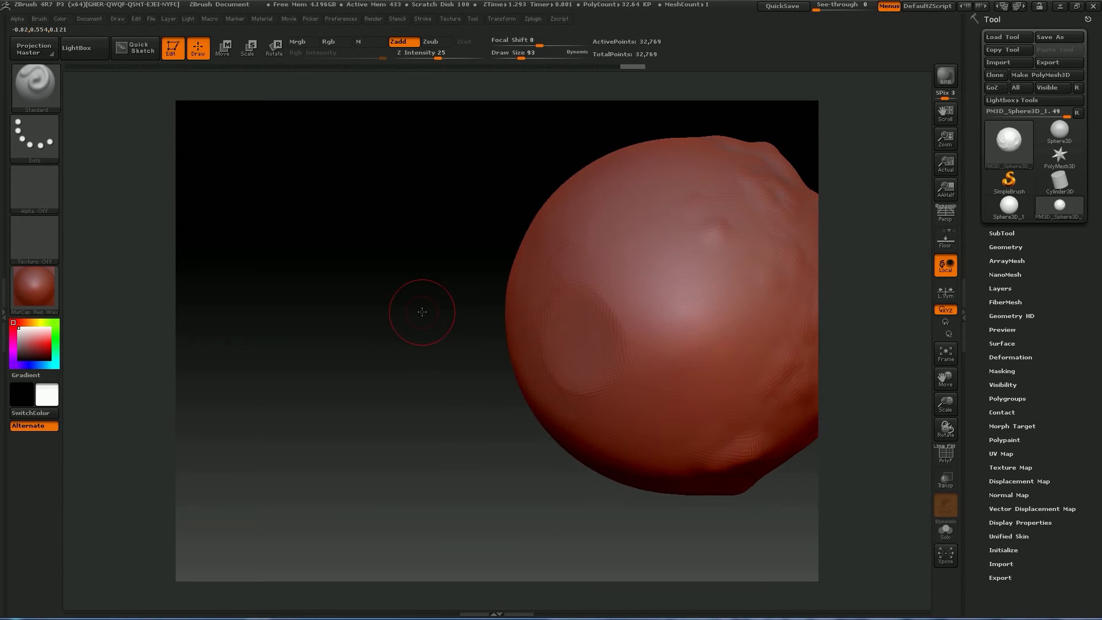
Step: Set the Smooth brush's Z Intensity to 19 and lightly smooth the bumps and curved ridges on the sculpted side
key(shift)
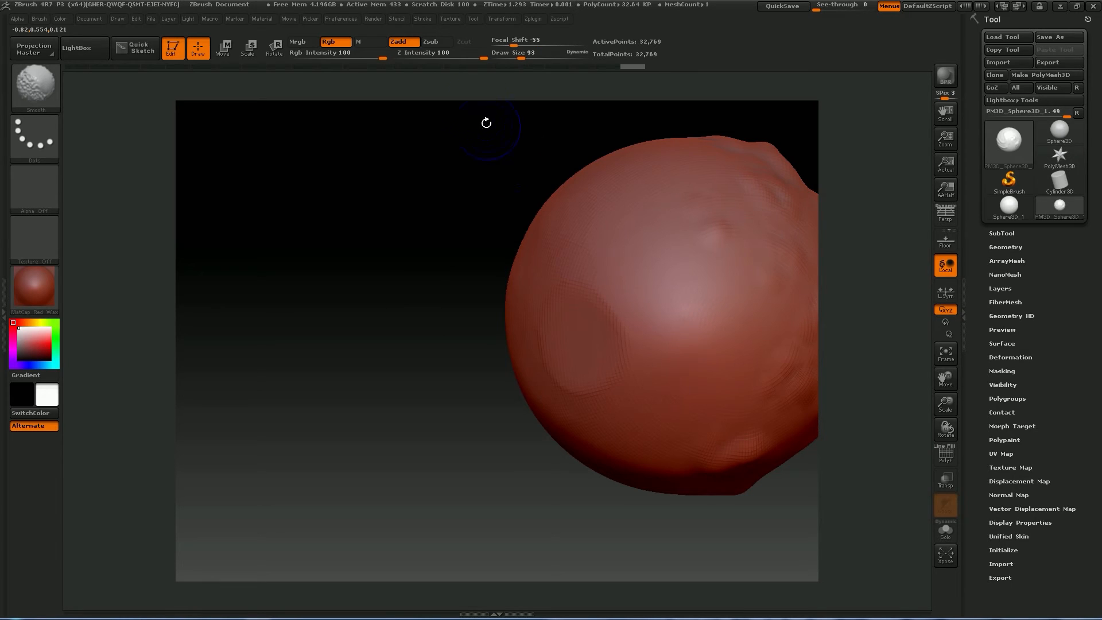
drag(475, 57, 437, 59)
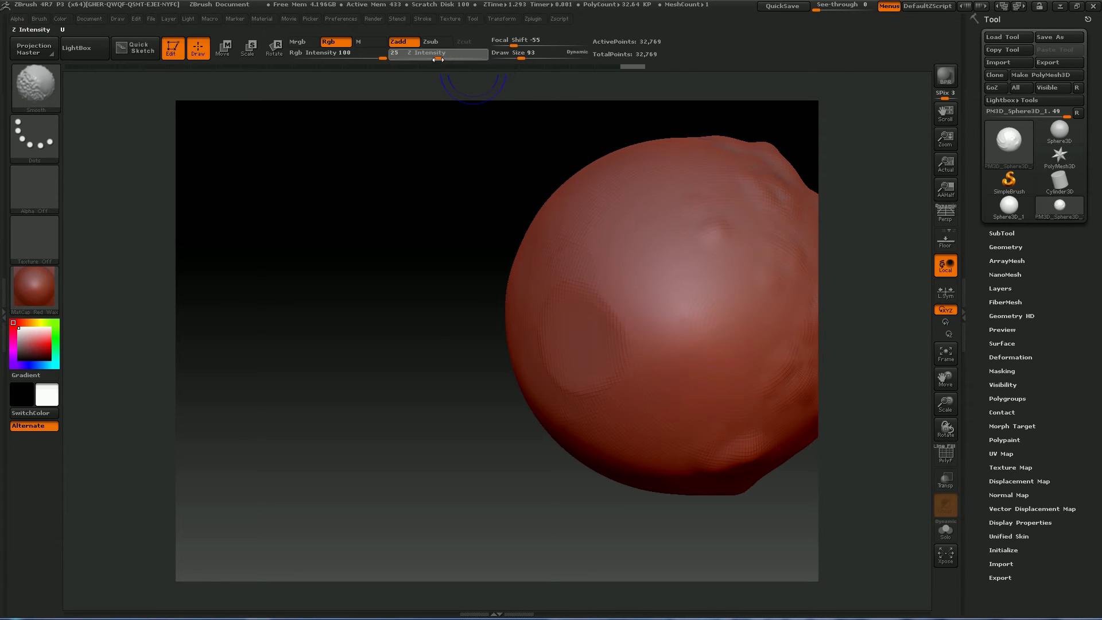
alt+drag(428, 212, 204, 290)
drag(610, 225, 562, 270)
shift+drag(521, 307, 526, 275)
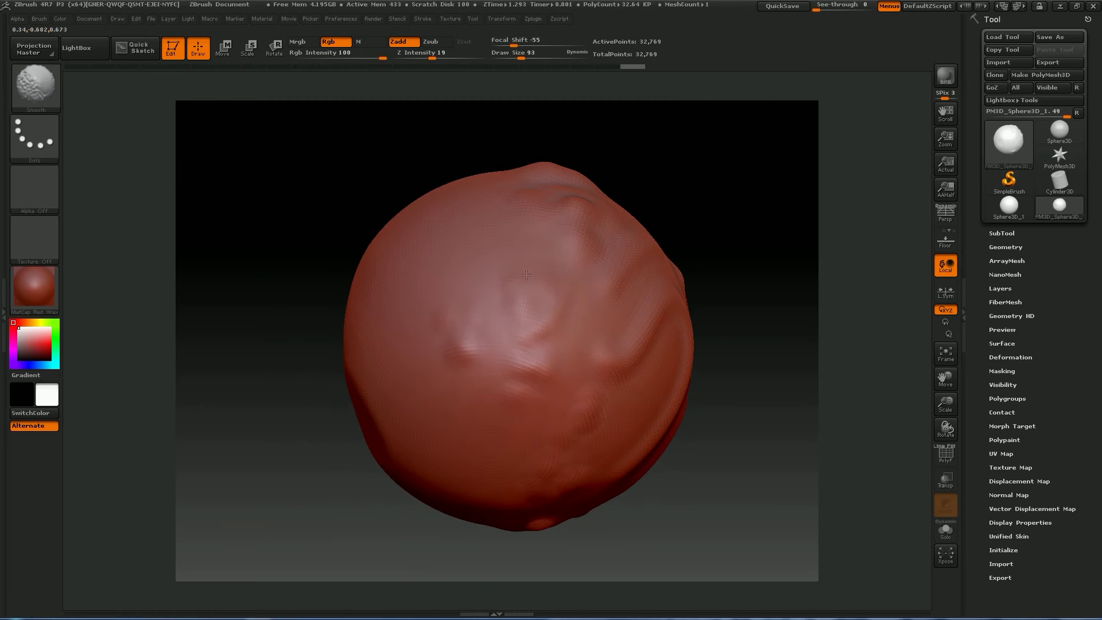
mouse_move(550, 320)
shift+mouse_down()
mouse_move(595, 354)
mouse_move(637, 330)
mouse_move(649, 287)
mouse_move(574, 275)
shift+mouse_up()
alt+drag(370, 257, 278, 200)
key(shift)
shift+drag(635, 303, 627, 257)
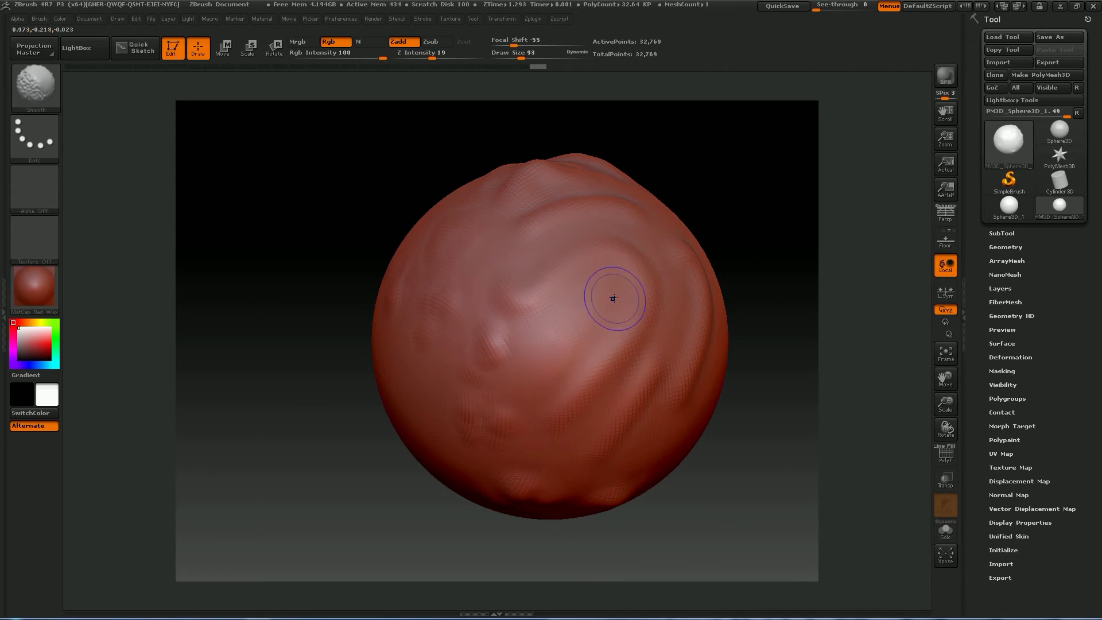
Step: Rewind the undo history to its first entry to restore the unsculpted sphere
mouse_move(250, 255)
mouse_down()
mouse_move(278, 256)
mouse_move(304, 295)
mouse_up()
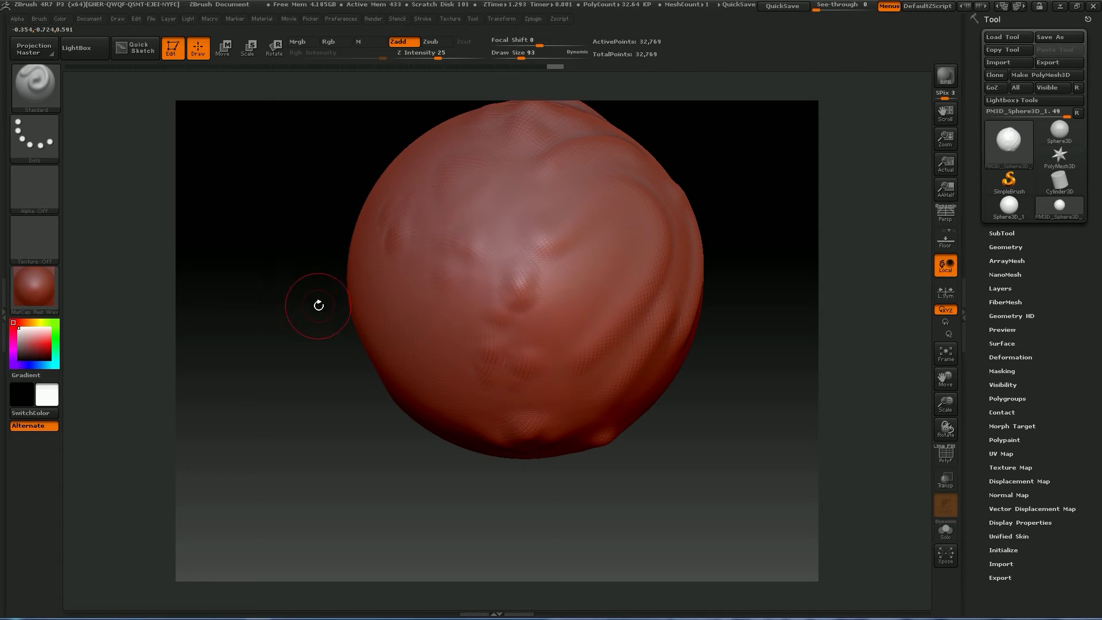
drag(317, 304, 285, 304)
drag(364, 256, 341, 315)
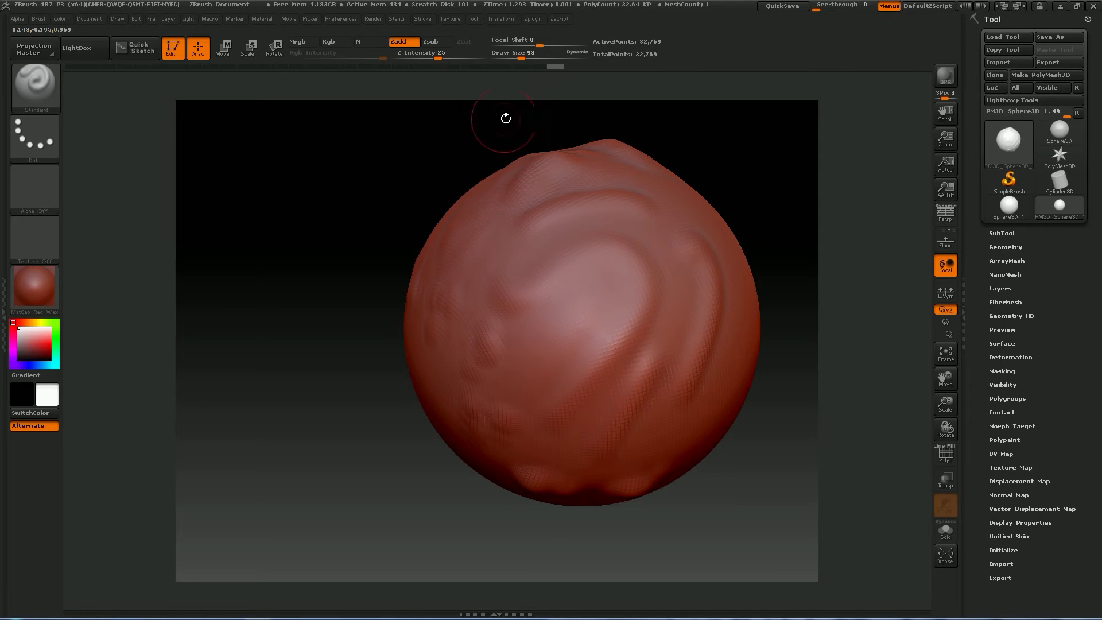
drag(558, 66, 68, 66)
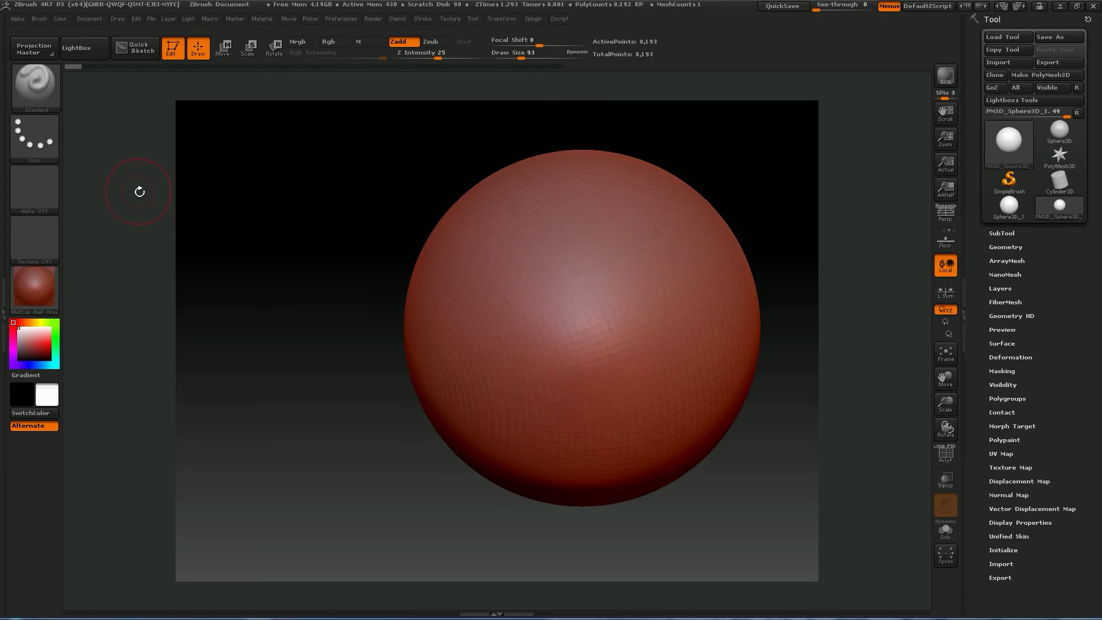
drag(269, 233, 283, 278)
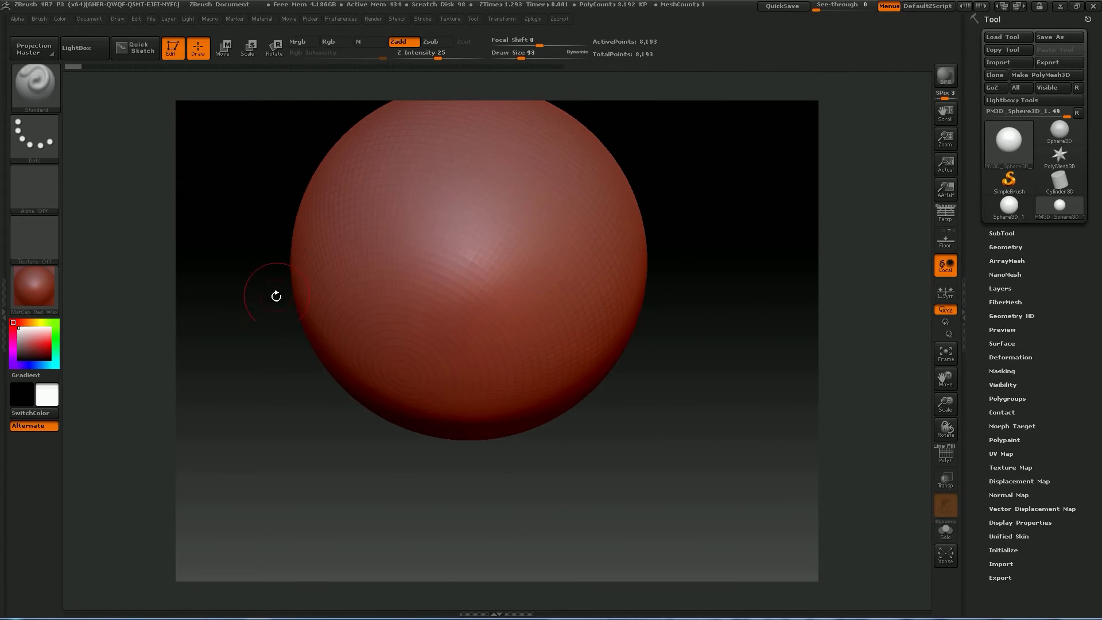
drag(264, 338, 247, 253)
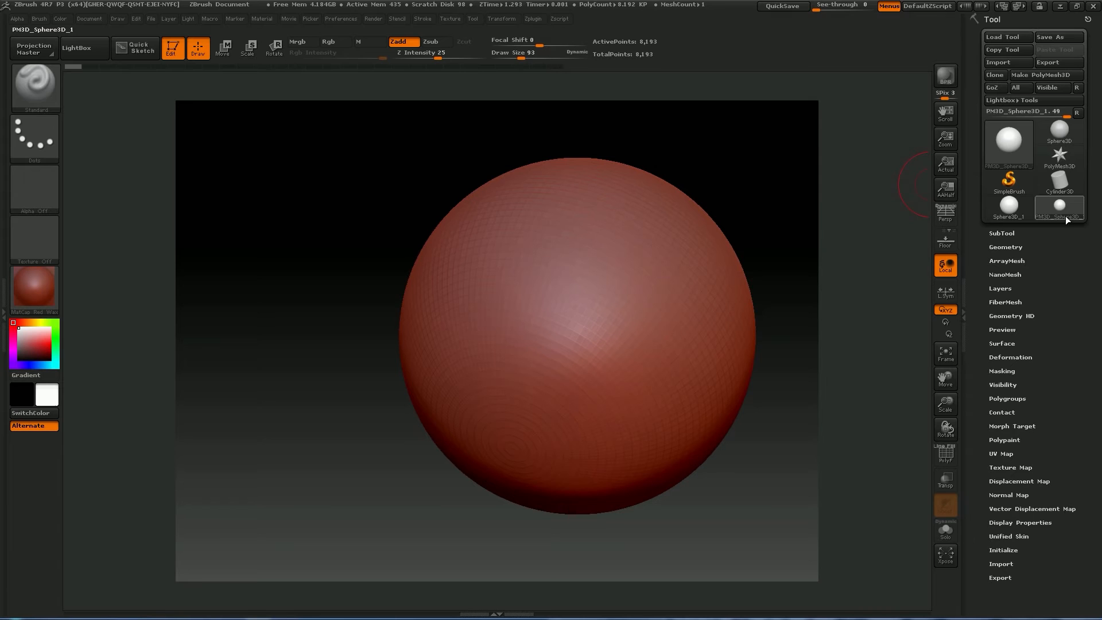
Step: Sculpt a winding set of ridges across the sphere with the Standard brush, accepting the removal of the later undo history entries
mouse_move(1059, 203)
mouse_move(500, 217)
mouse_down()
mouse_move(517, 281)
mouse_move(591, 225)
mouse_move(682, 436)
mouse_move(433, 362)
mouse_move(445, 252)
mouse_move(542, 264)
mouse_move(577, 244)
mouse_move(621, 179)
mouse_move(580, 321)
mouse_move(528, 299)
mouse_move(540, 264)
mouse_move(548, 295)
mouse_move(660, 347)
mouse_move(631, 320)
mouse_move(490, 321)
mouse_up()
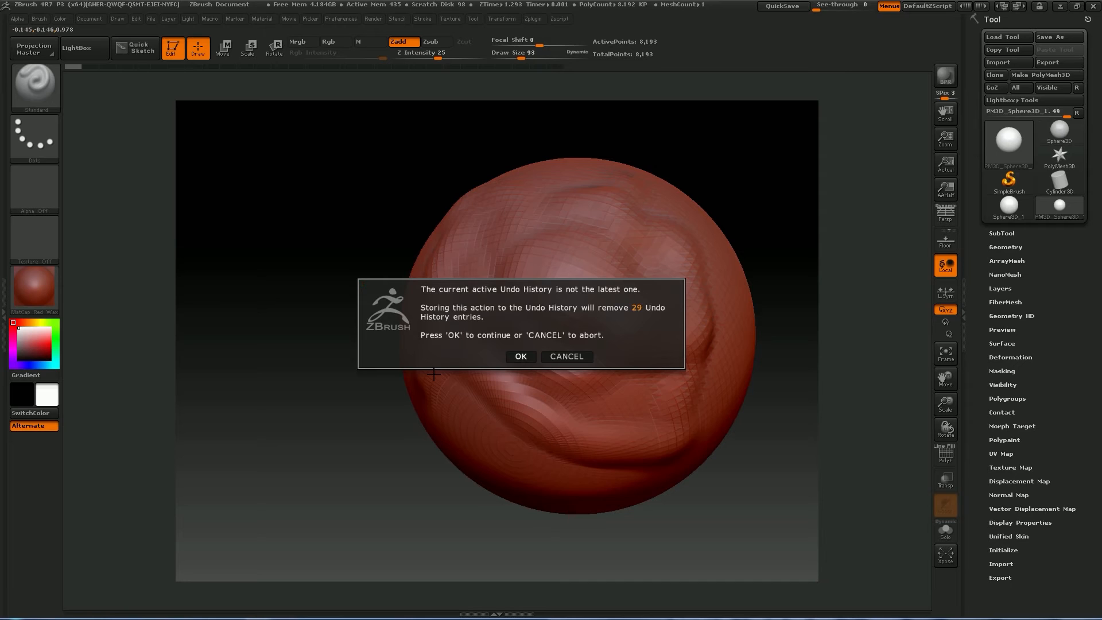
click(527, 353)
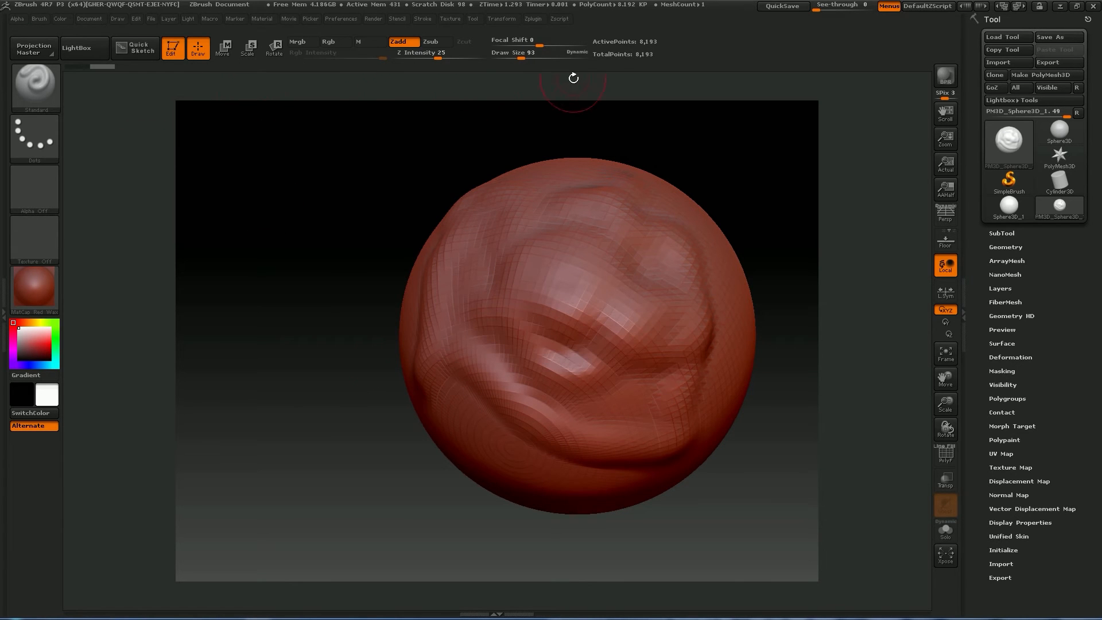
Step: Step back in the undo history to the smooth sphere, and return to the latest sculpted entry
click(83, 69)
mouse_move(82, 69)
mouse_down()
mouse_move(102, 68)
mouse_move(79, 69)
mouse_up()
mouse_move(298, 288)
mouse_down()
mouse_move(301, 211)
mouse_move(312, 312)
mouse_move(328, 233)
mouse_move(320, 278)
mouse_up()
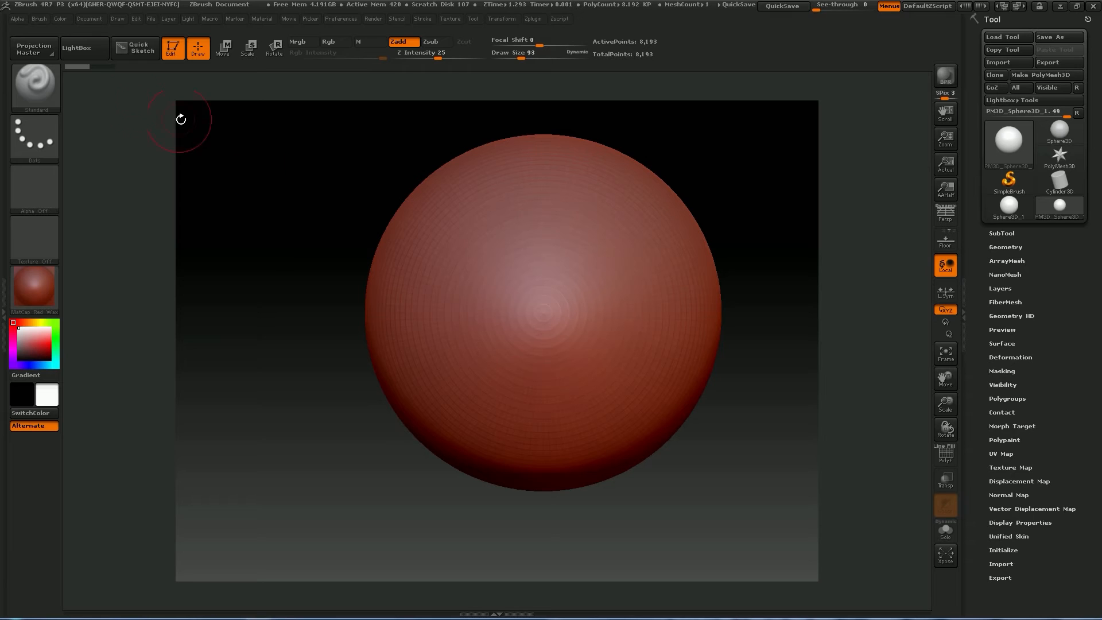
mouse_move(84, 66)
drag(85, 66, 101, 63)
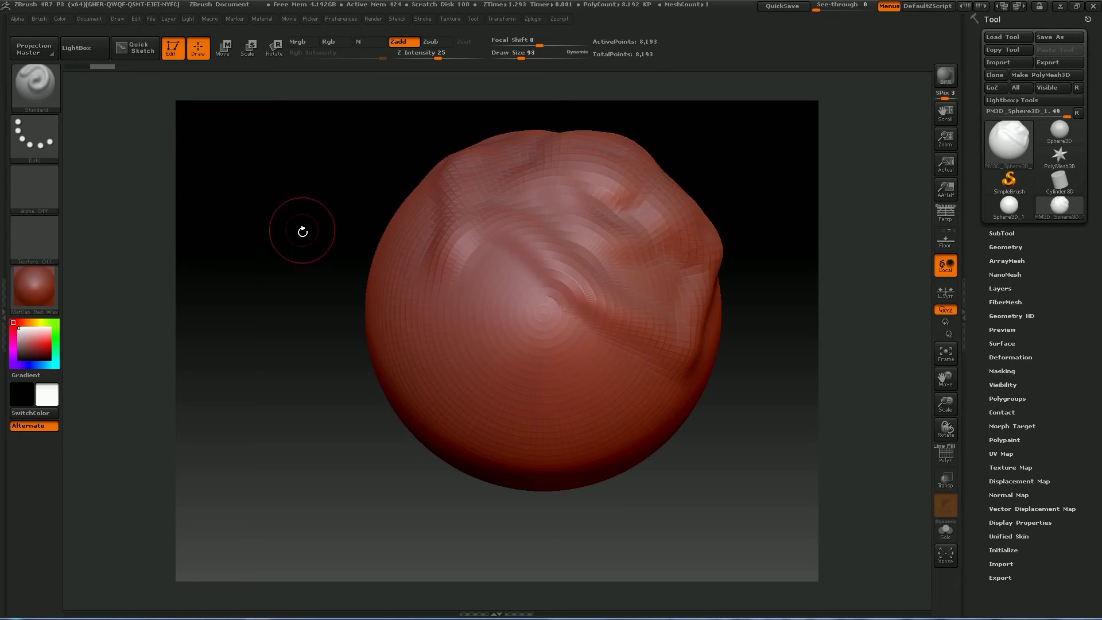
Step: Switch to the ClayBuildup brush and sculpt a cluster of diagonal ridges on the sphere's smooth side
mouse_move(297, 346)
mouse_down()
mouse_move(285, 248)
mouse_move(332, 428)
mouse_up()
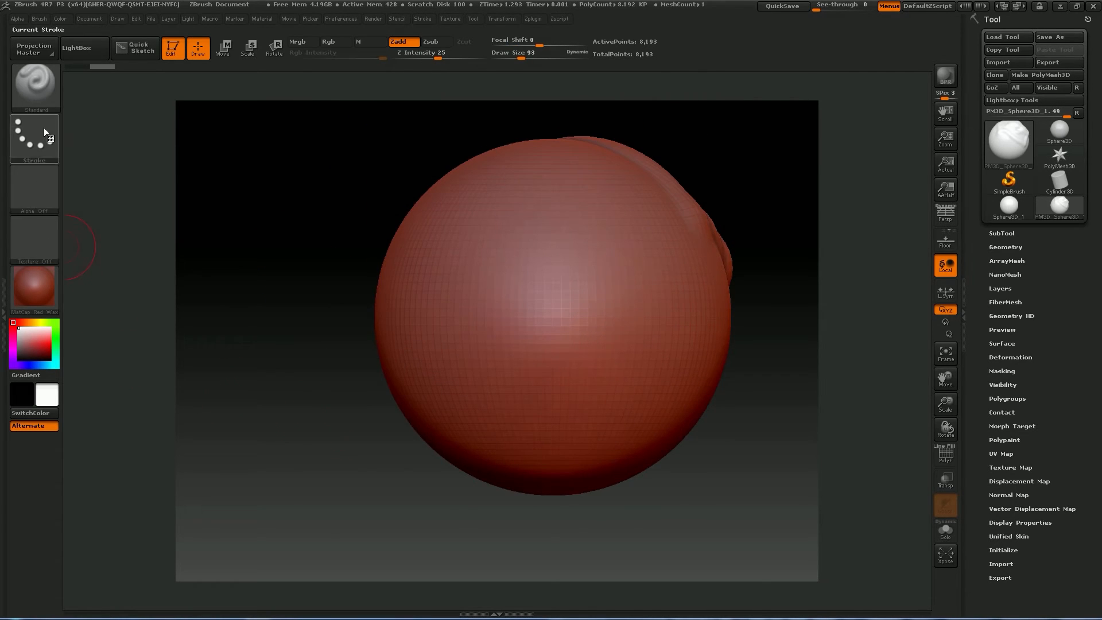
click(33, 86)
click(159, 95)
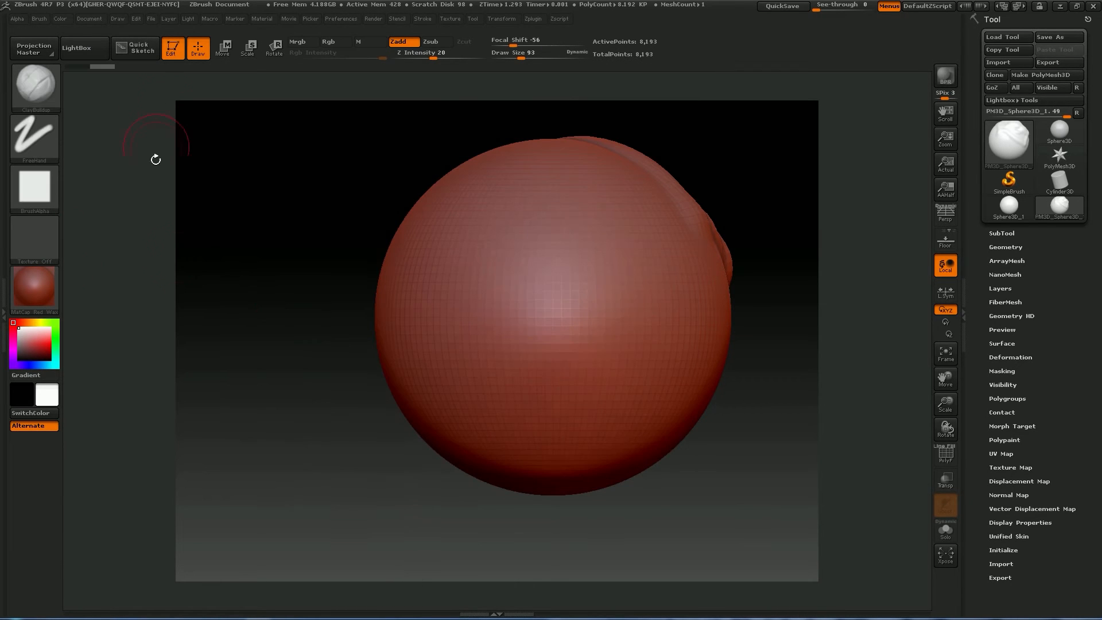
drag(573, 200, 474, 313)
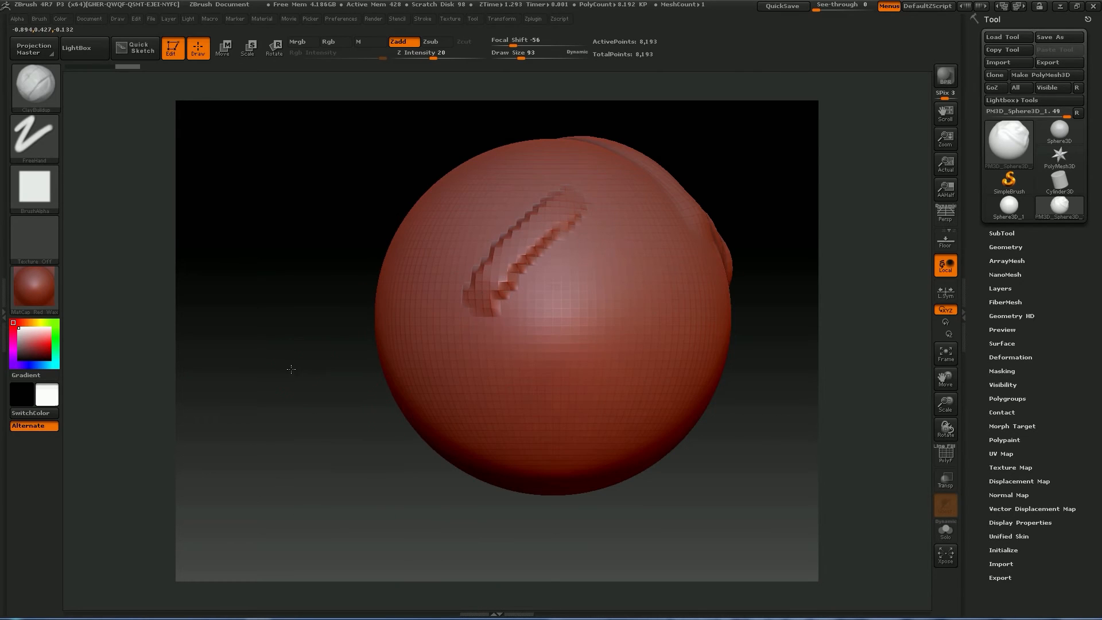
drag(317, 379, 413, 332)
mouse_move(600, 253)
mouse_down()
mouse_move(518, 318)
mouse_move(652, 249)
mouse_up()
drag(565, 355, 651, 281)
drag(284, 289, 337, 308)
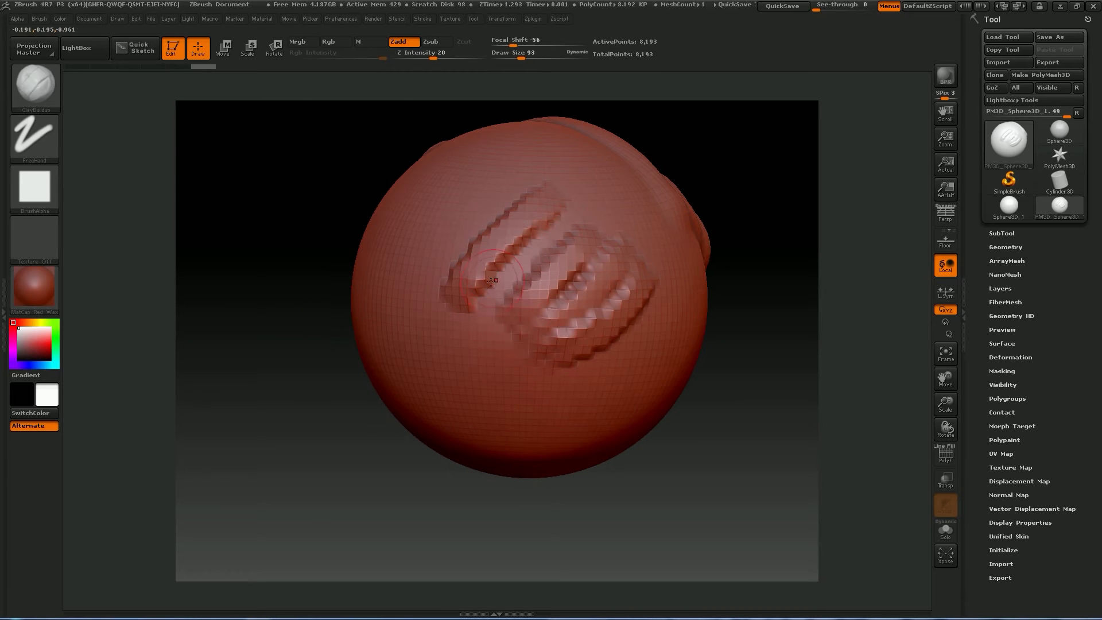
drag(315, 190, 287, 194)
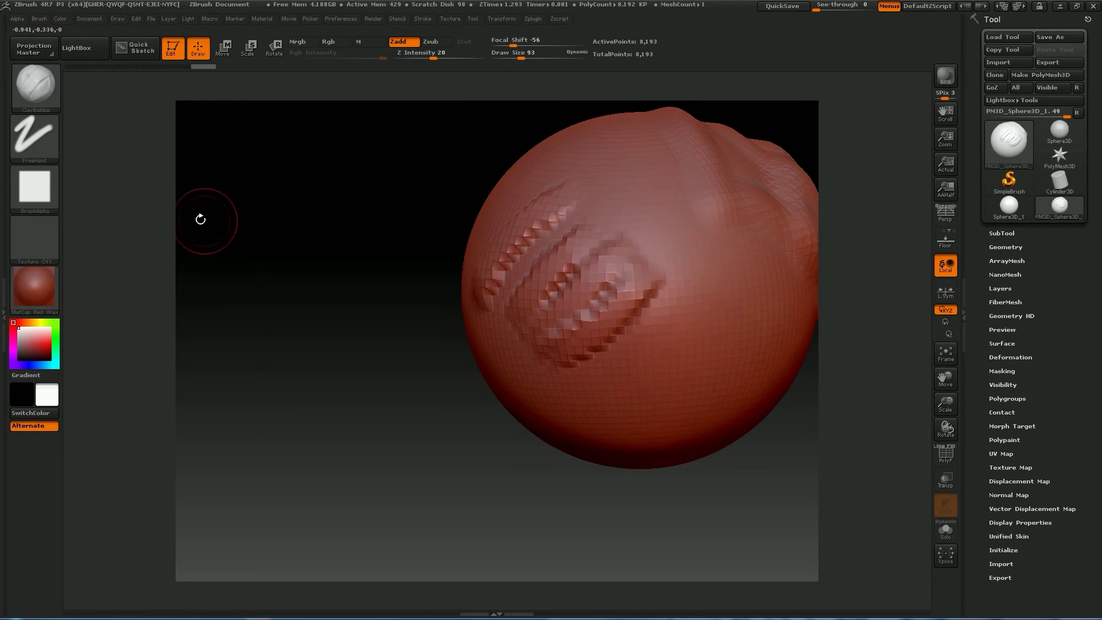
Step: Sculpt one more diagonal ClayBuildup ridge beside the cluster with the square BrushAlpha
mouse_move(42, 187)
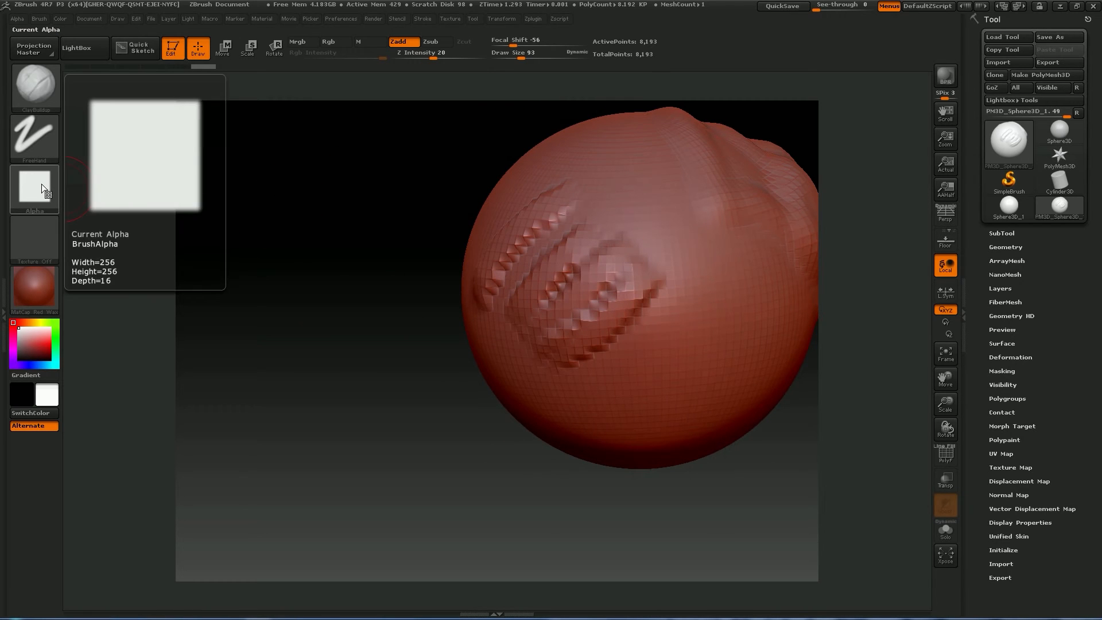
drag(737, 298, 650, 367)
drag(421, 417, 298, 385)
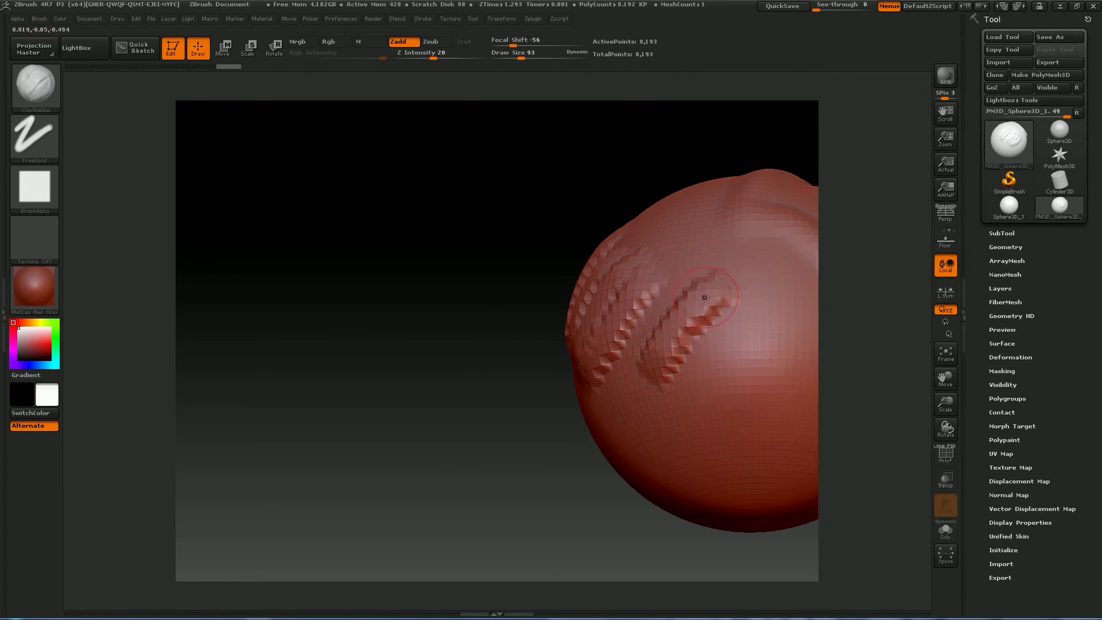
Step: Change the brush alpha to Alpha 58 and sculpt a streaky diagonal stroke below the ClayBuildup ridges
click(57, 186)
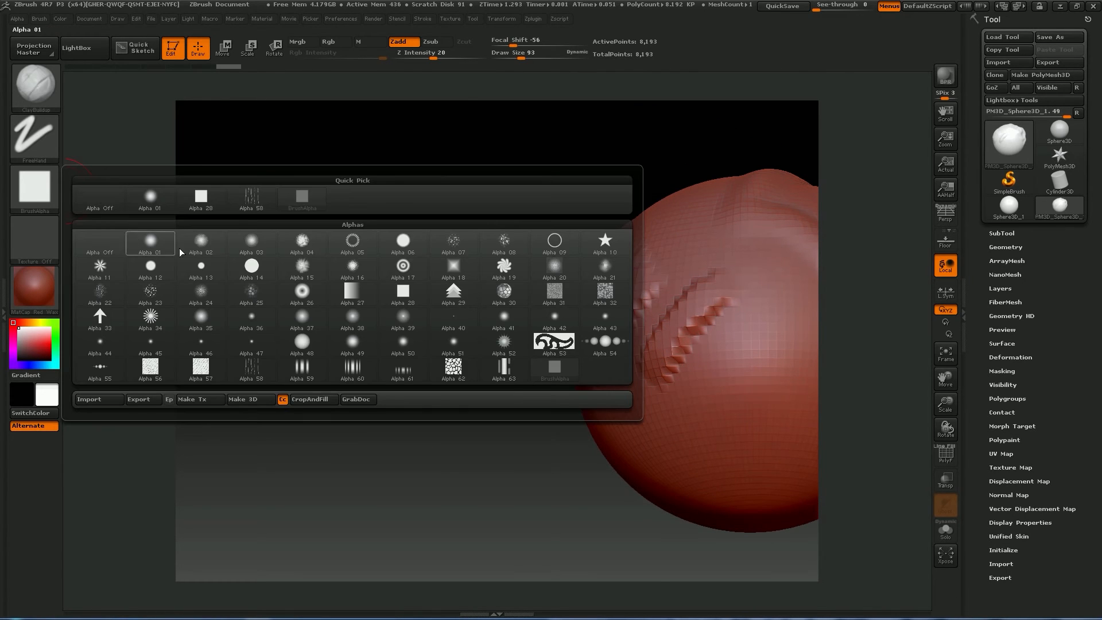
click(255, 192)
drag(455, 300, 393, 298)
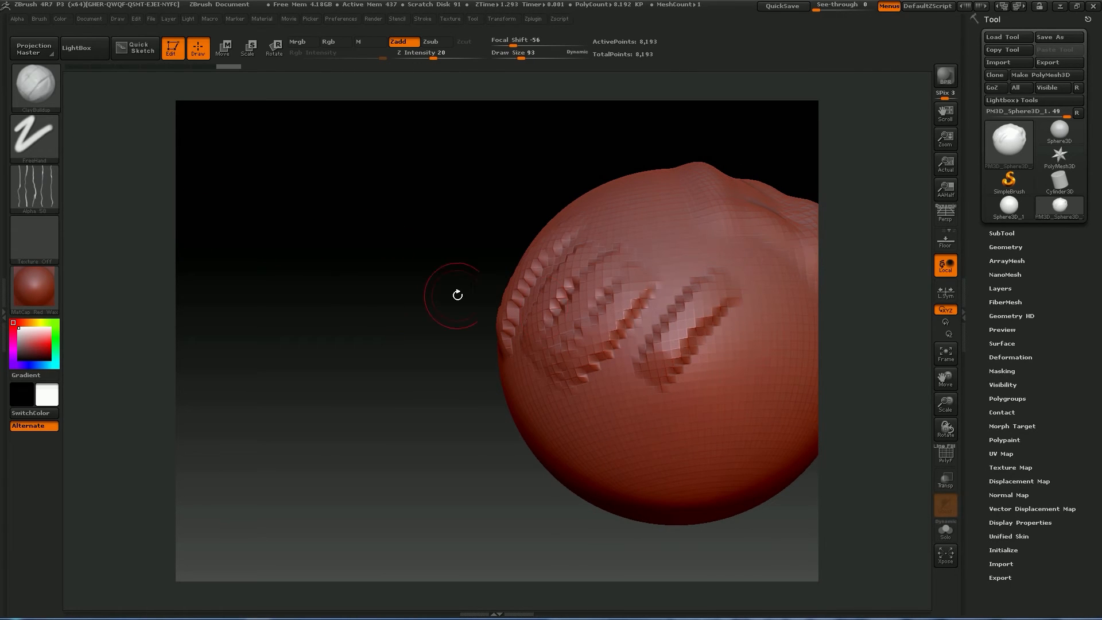
mouse_move(760, 349)
mouse_down()
mouse_move(659, 436)
mouse_move(594, 466)
mouse_up()
mouse_move(404, 459)
mouse_down()
mouse_move(367, 298)
mouse_move(467, 294)
mouse_up()
Step: Subdivide the mesh once and sculpt another streaky diagonal stroke with Alpha 58 on the smooth area
key(ctrl+d)
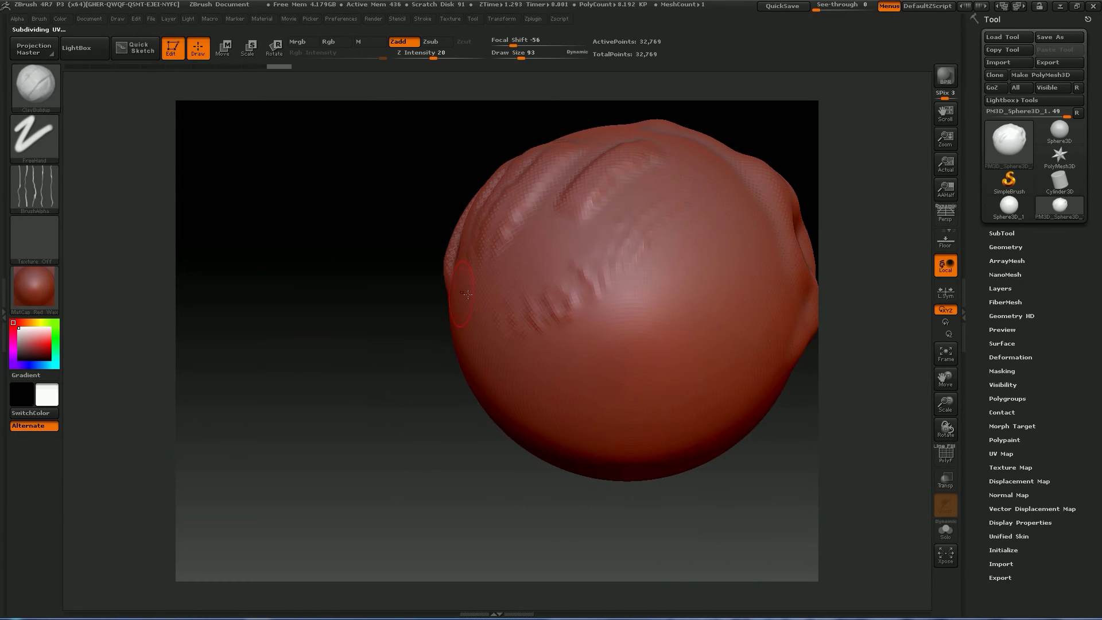
drag(735, 272, 577, 358)
mouse_move(430, 429)
mouse_down()
mouse_move(408, 434)
mouse_move(404, 468)
mouse_move(512, 426)
mouse_move(476, 434)
mouse_up()
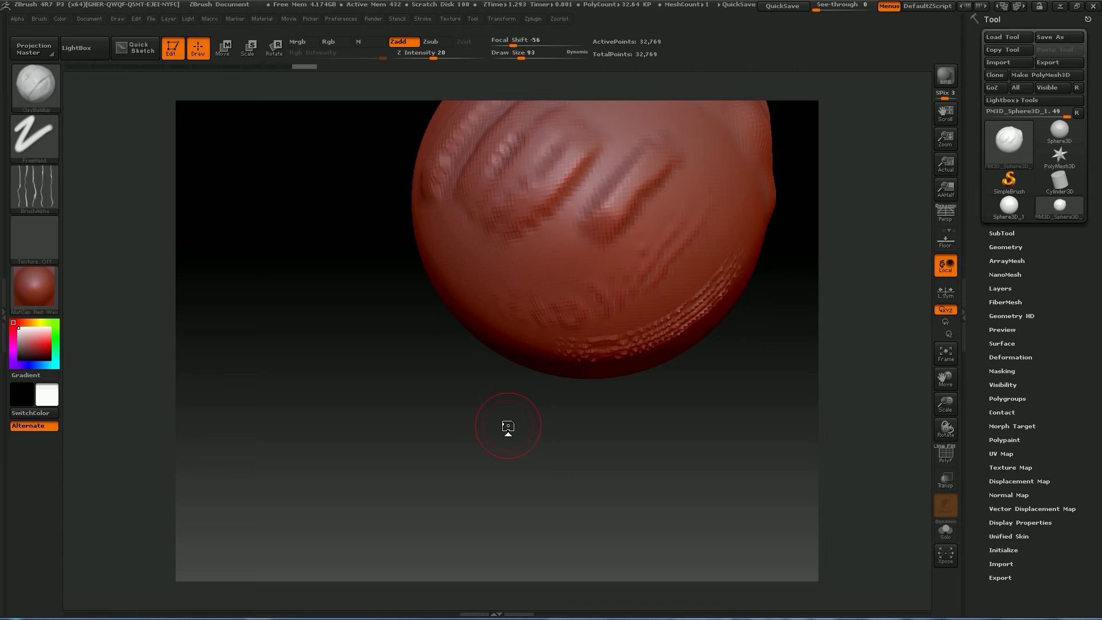
Step: Smooth away the streaky Alpha 58 strokes and the separate diagonal ridge beside the cluster with the Smooth brush
mouse_move(464, 405)
mouse_down()
mouse_move(425, 386)
mouse_move(433, 339)
mouse_move(490, 388)
mouse_move(363, 464)
mouse_up()
shift+drag(569, 348, 589, 349)
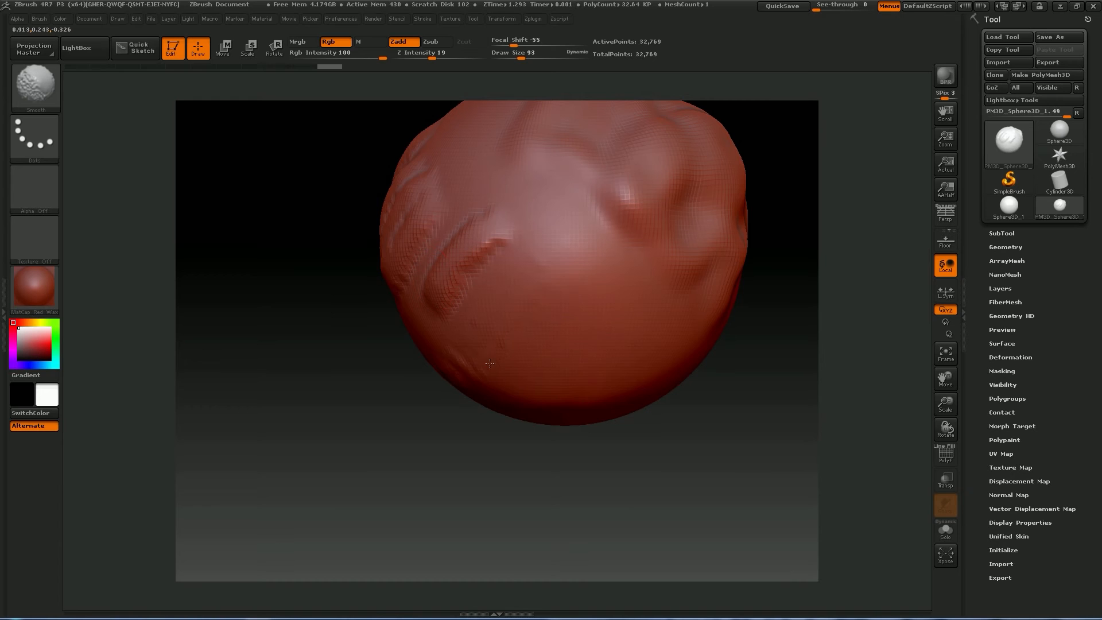
drag(379, 436, 517, 436)
shift+drag(462, 266, 439, 285)
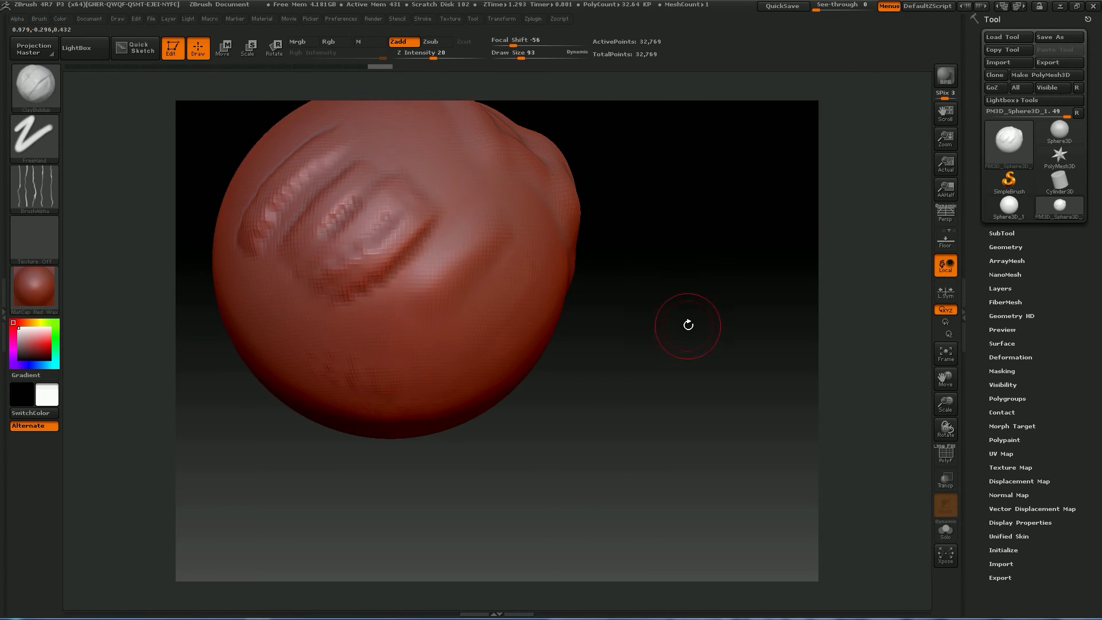
drag(688, 325, 664, 335)
drag(336, 430, 378, 405)
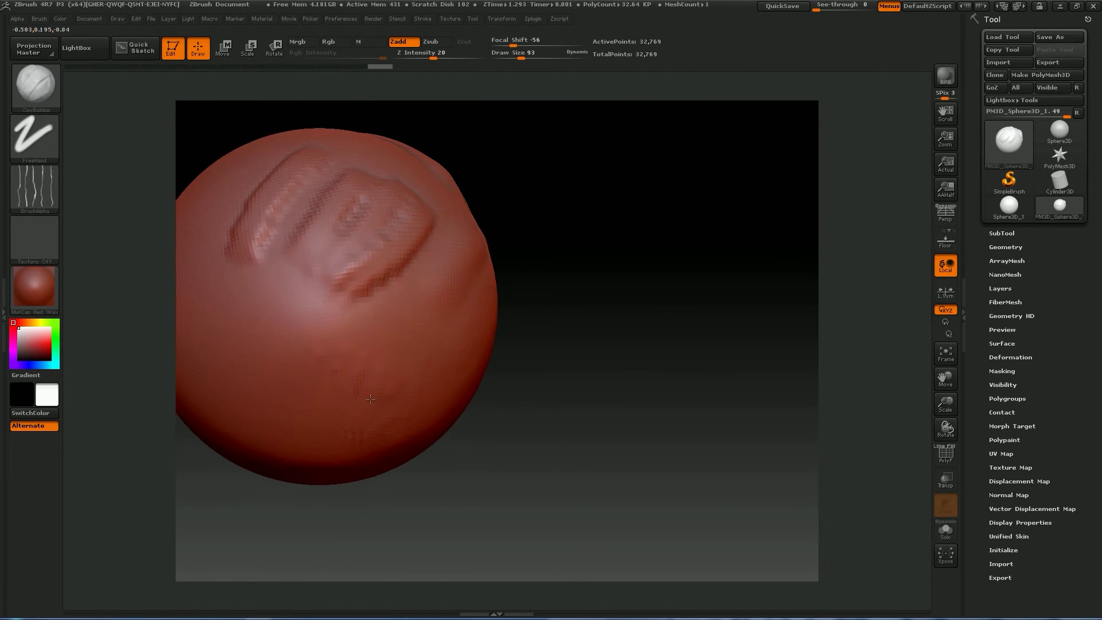
key(shift)
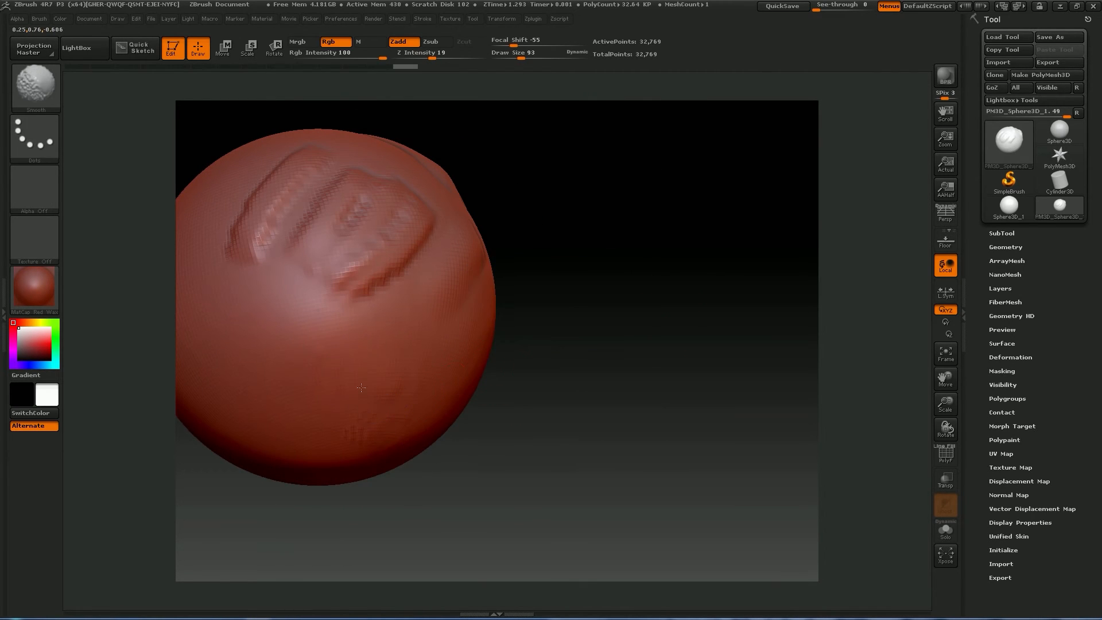
Step: Soften the clustered ClayBuildup ridges with the Smooth brush
mouse_move(585, 379)
mouse_down()
mouse_move(423, 432)
mouse_move(288, 358)
mouse_up()
alt+drag(320, 415, 381, 483)
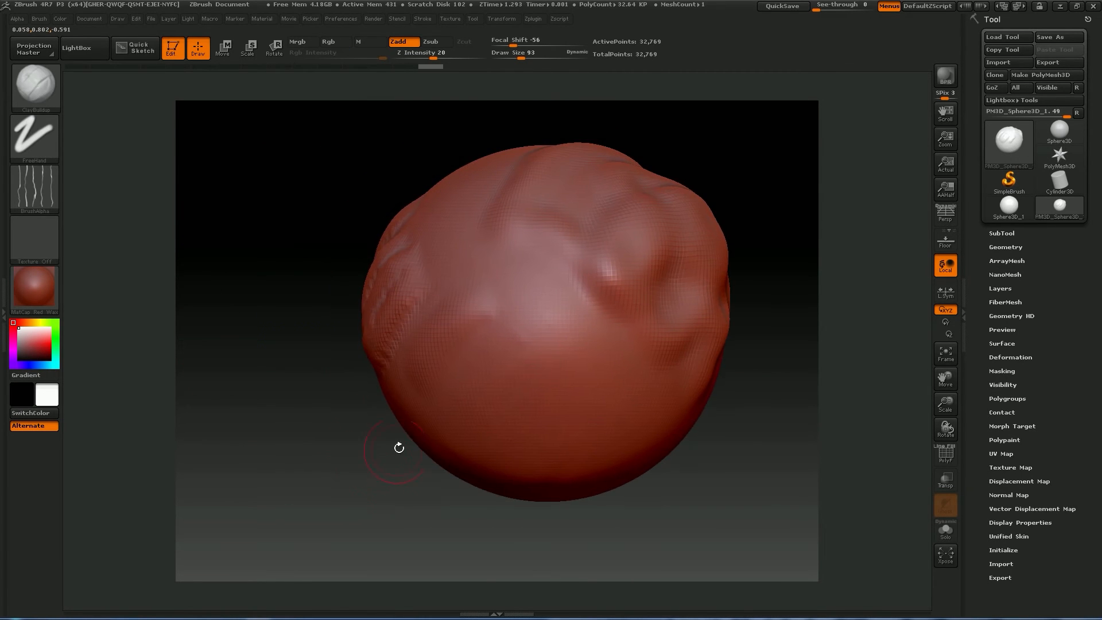
drag(361, 431, 396, 439)
key(shift)
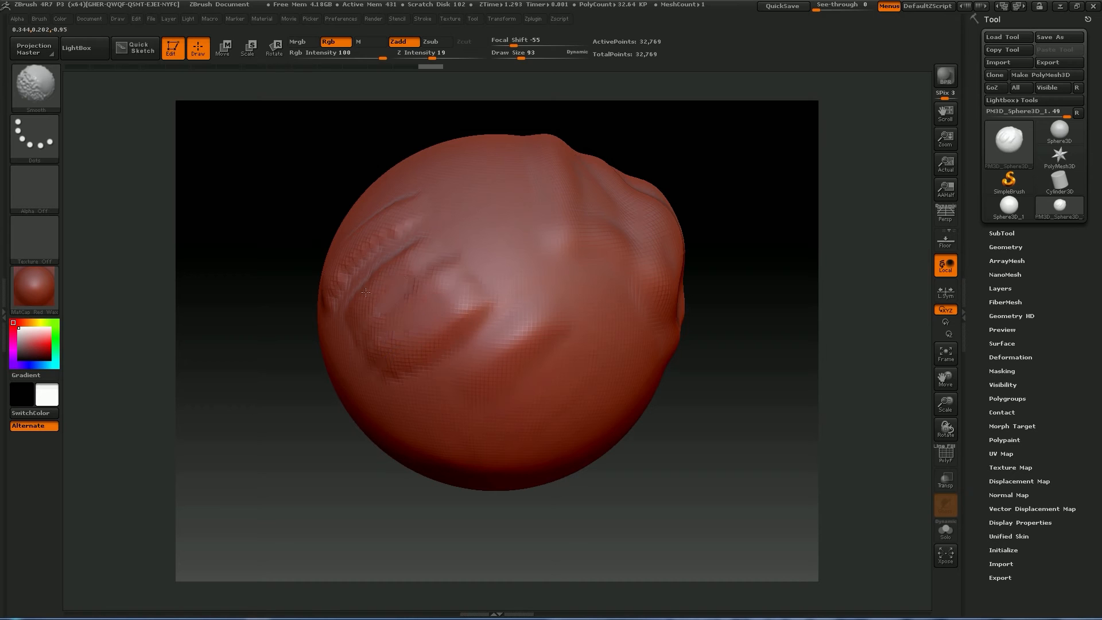
mouse_move(285, 405)
mouse_down()
mouse_move(323, 369)
mouse_move(286, 384)
mouse_up()
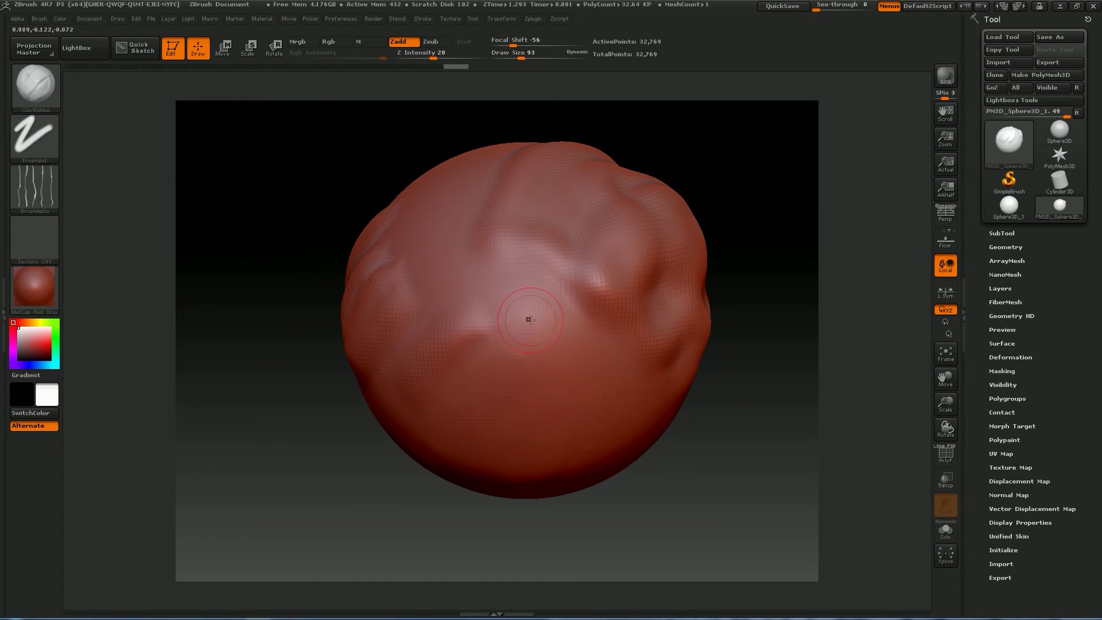
Step: Mask a curved diagonal band across the front of the mesh and switch the ClayBuildup alpha to the solid square
key(ctrl)
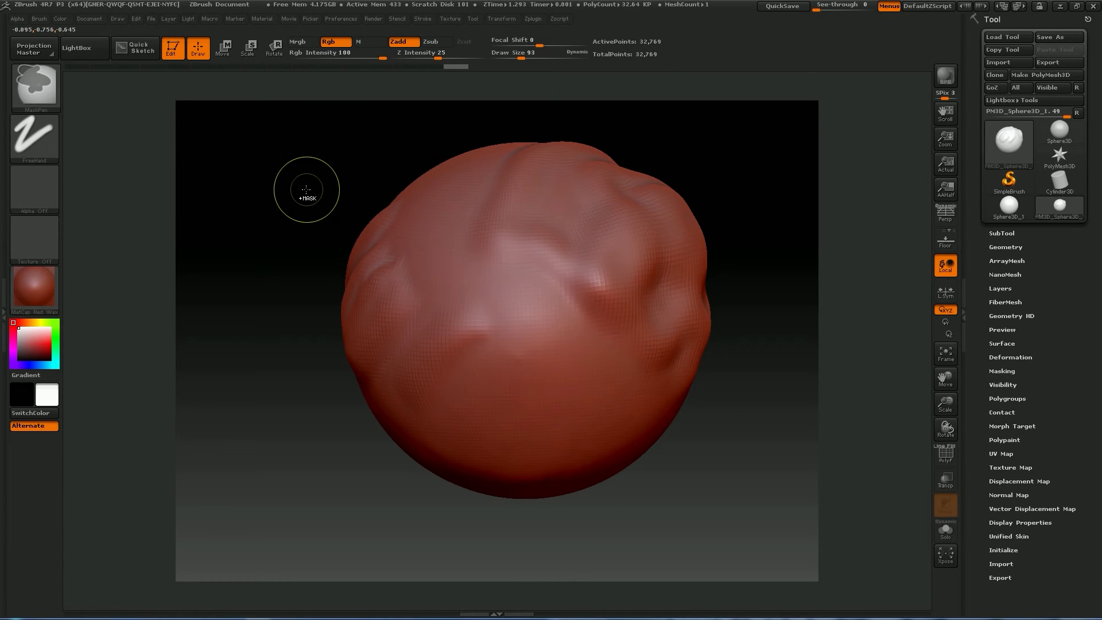
mouse_move(518, 279)
ctrl+mouse_down()
mouse_move(476, 262)
mouse_move(462, 213)
mouse_move(453, 253)
mouse_move(537, 310)
mouse_move(579, 367)
mouse_move(490, 279)
ctrl+mouse_up()
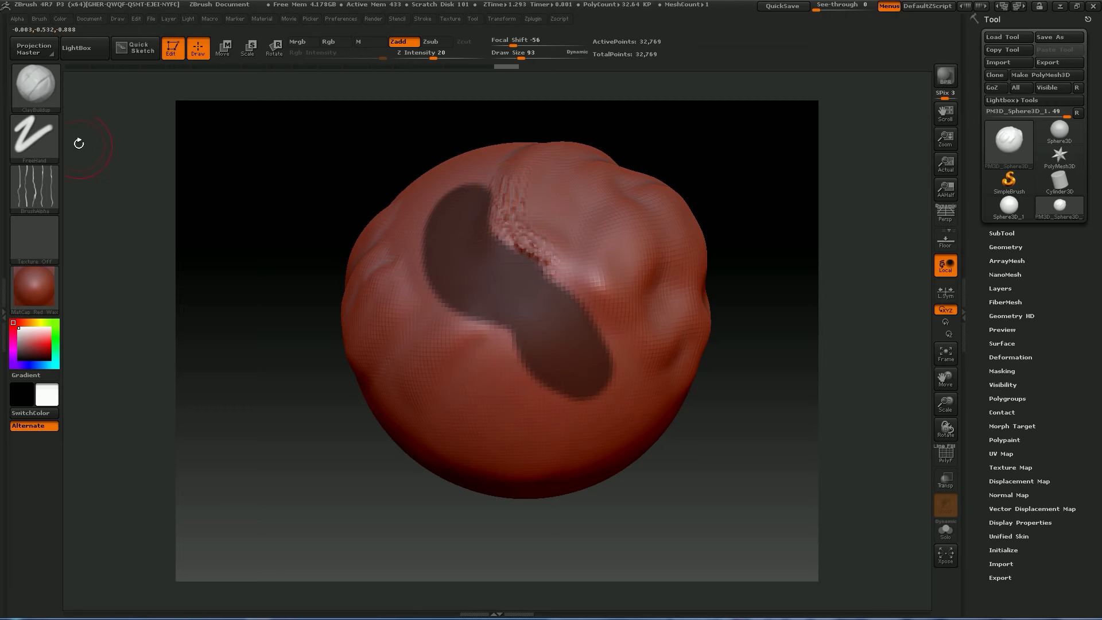
click(36, 183)
click(206, 206)
Step: Try sculpting ClayBuildup strokes across the masked band and undo them
mouse_move(510, 200)
mouse_down()
mouse_move(514, 229)
mouse_move(480, 218)
mouse_move(623, 335)
mouse_up()
mouse_move(517, 330)
mouse_down()
mouse_move(441, 343)
mouse_move(505, 367)
mouse_move(646, 364)
mouse_move(560, 401)
mouse_move(544, 328)
mouse_move(419, 286)
mouse_move(454, 350)
mouse_move(436, 189)
mouse_move(480, 211)
mouse_move(474, 340)
mouse_up()
mouse_move(330, 366)
mouse_down()
mouse_move(278, 381)
mouse_move(355, 396)
mouse_move(319, 385)
mouse_up()
key(ctrl+z)
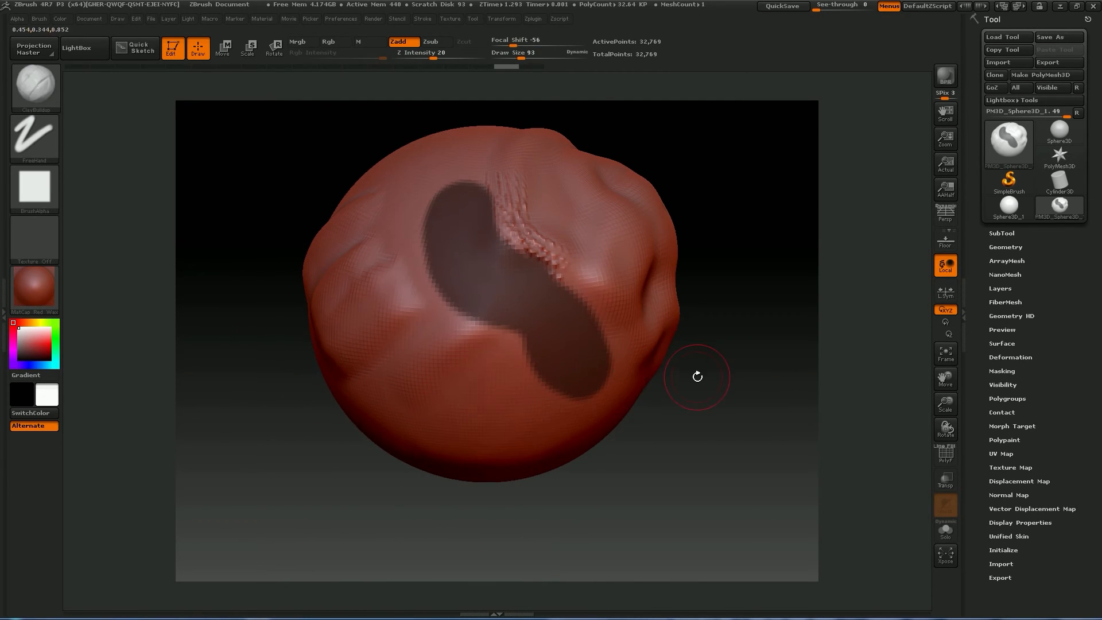
key(ctrl+z)
drag(720, 427, 710, 425)
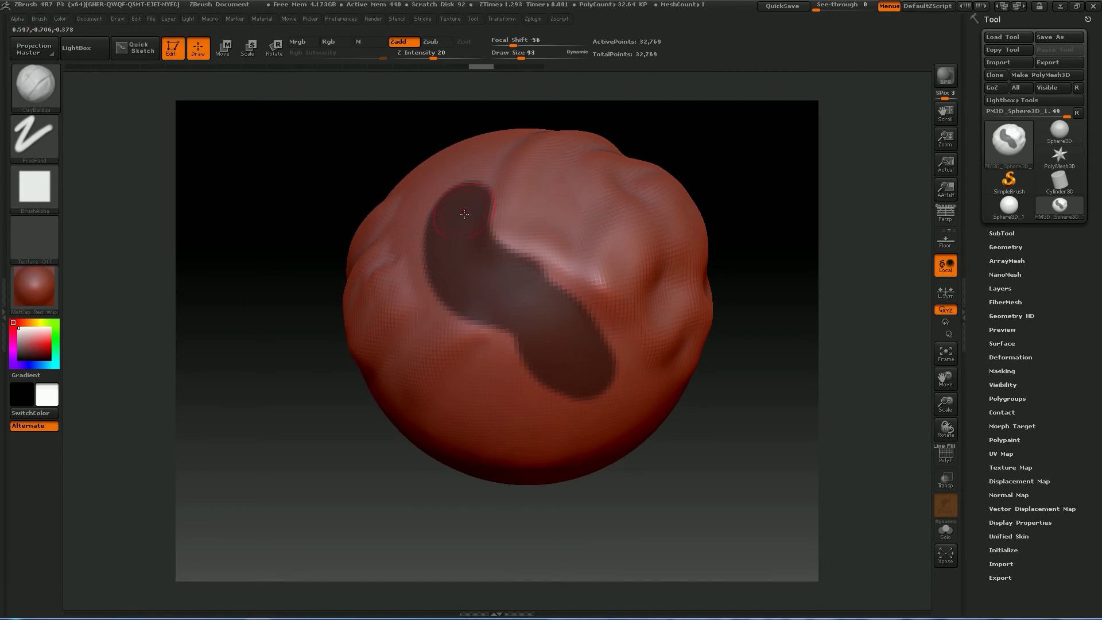
Step: Invert the mask and build up thick ClayBuildup ridges inside the unmasked diagonal band
key(ctrl)
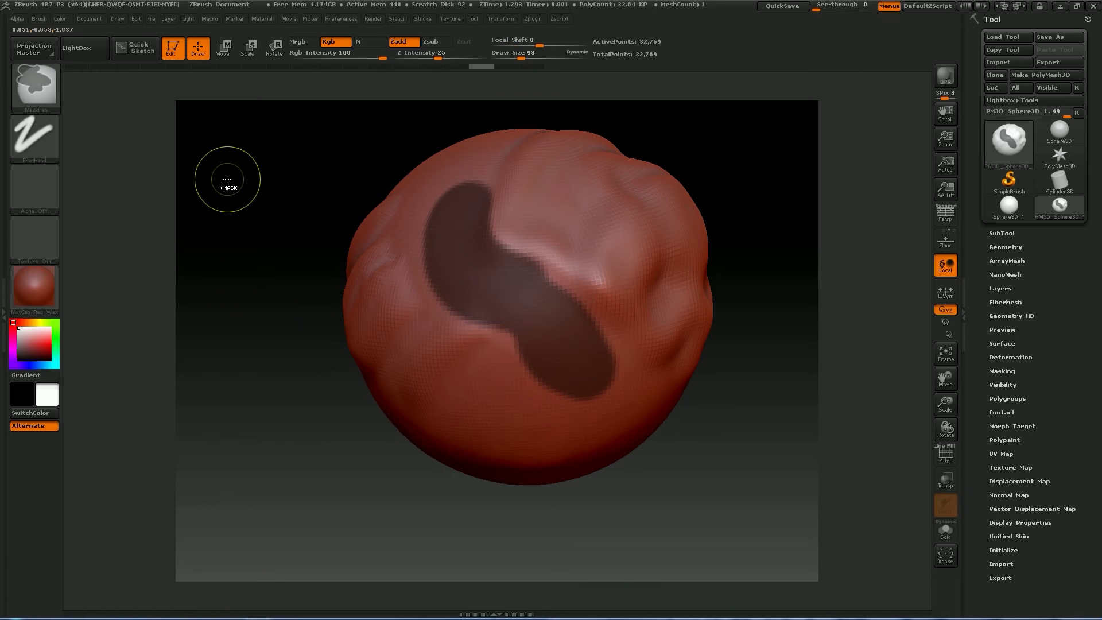
ctrl+click(227, 179)
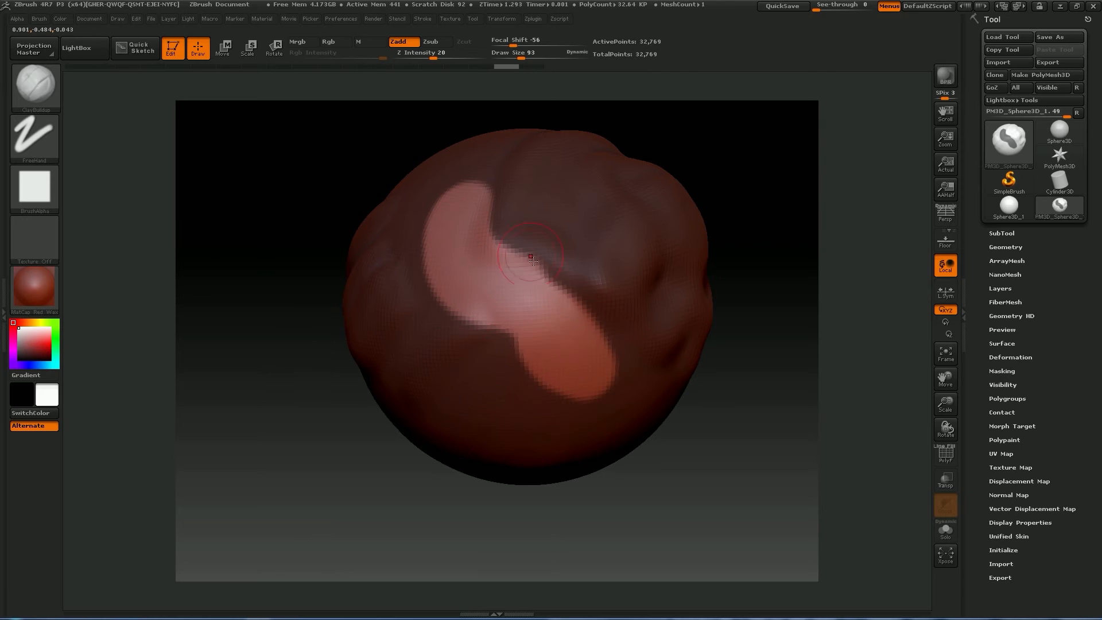
mouse_move(453, 193)
mouse_down()
mouse_move(516, 310)
mouse_move(541, 285)
mouse_move(608, 407)
mouse_up()
mouse_move(290, 457)
mouse_down()
mouse_move(242, 461)
mouse_move(338, 462)
mouse_move(279, 463)
mouse_up()
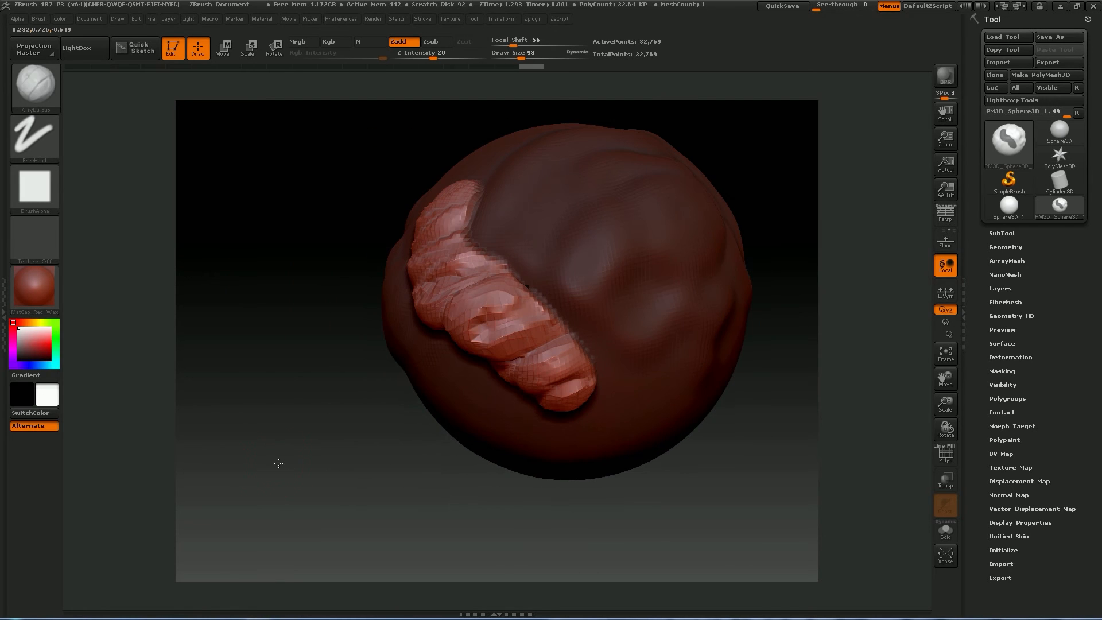
Step: Clear the mask from the whole mesh
key(ctrl)
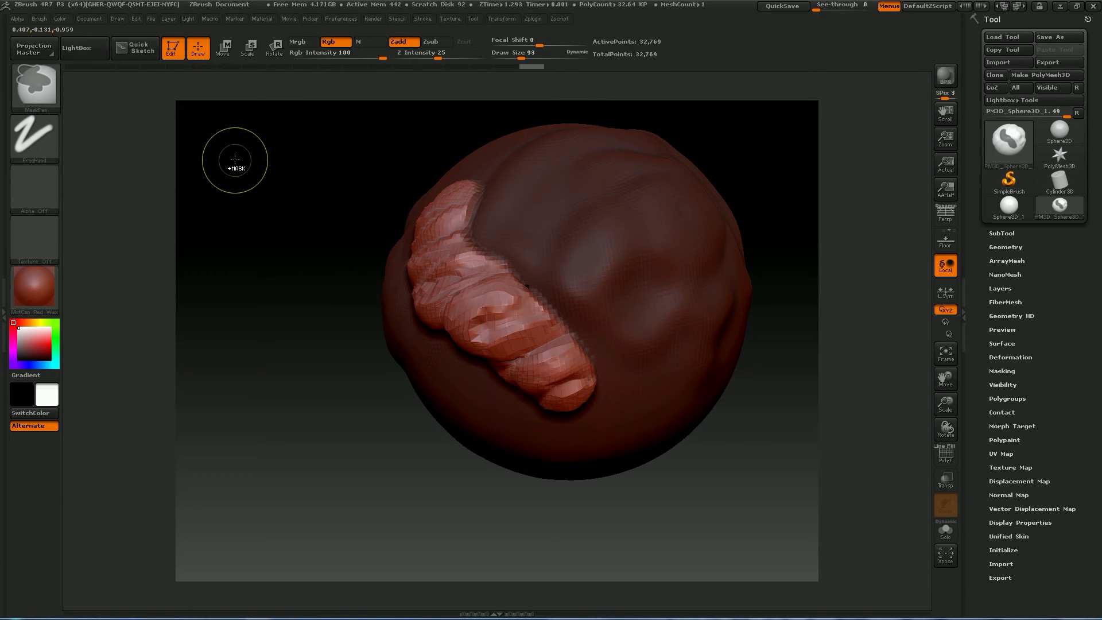
ctrl+drag(235, 160, 337, 308)
mouse_move(381, 447)
mouse_down()
mouse_move(332, 449)
mouse_move(369, 460)
mouse_up()
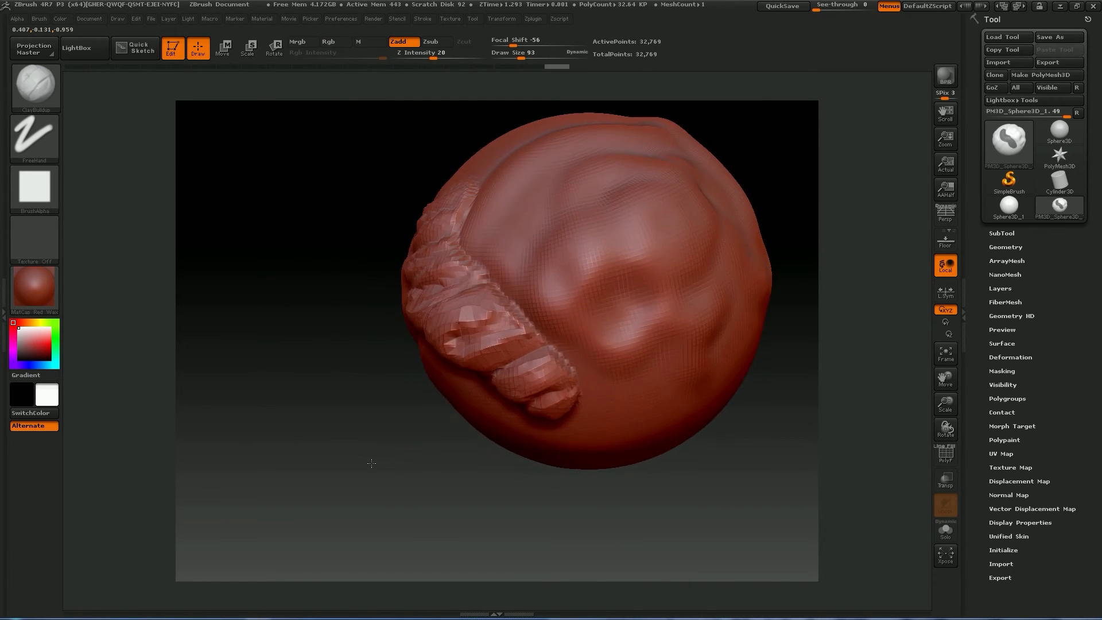
Step: Soften the ridged diagonal band and the lumpy surface around it with the Smooth brush
mouse_move(479, 178)
shift+mouse_down()
mouse_move(462, 198)
mouse_move(462, 252)
mouse_move(508, 309)
mouse_move(579, 360)
shift+mouse_up()
mouse_move(467, 437)
mouse_down()
mouse_move(364, 381)
mouse_move(607, 287)
mouse_move(565, 244)
mouse_move(499, 216)
mouse_move(434, 226)
mouse_move(536, 275)
mouse_move(580, 267)
mouse_move(492, 220)
mouse_up()
drag(293, 176, 246, 180)
drag(379, 244, 386, 318)
mouse_move(585, 166)
shift+mouse_down()
mouse_move(597, 218)
mouse_move(660, 241)
mouse_move(781, 251)
mouse_move(703, 242)
mouse_move(711, 270)
shift+mouse_up()
mouse_move(378, 330)
mouse_down()
mouse_move(346, 256)
mouse_move(413, 253)
mouse_move(393, 258)
mouse_move(442, 286)
mouse_move(346, 285)
mouse_move(178, 256)
mouse_up()
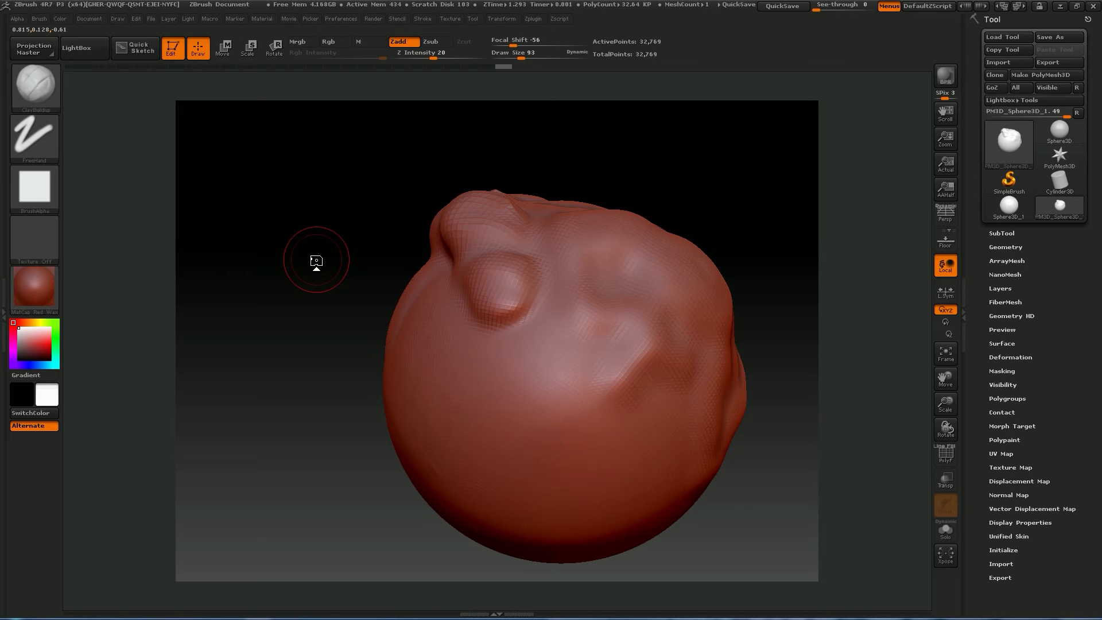
Step: Sculpt short ClayBuildup strokes on the lumpy side of the mesh and blend them with the Smooth brush
drag(767, 190, 717, 195)
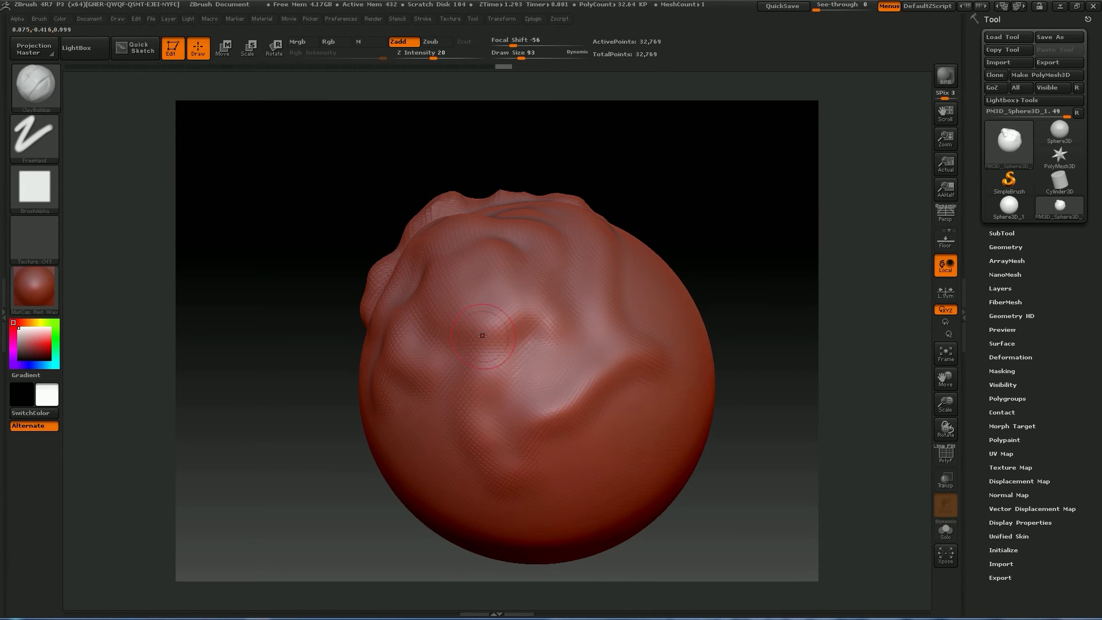
mouse_move(477, 331)
mouse_down()
mouse_move(487, 325)
mouse_move(474, 349)
mouse_move(482, 339)
mouse_move(492, 361)
mouse_move(513, 352)
mouse_move(476, 350)
mouse_move(499, 327)
mouse_move(476, 339)
mouse_move(519, 310)
mouse_move(459, 350)
mouse_move(457, 336)
mouse_move(502, 365)
mouse_move(544, 329)
mouse_move(499, 338)
mouse_move(494, 324)
mouse_move(517, 339)
mouse_move(505, 321)
mouse_move(528, 336)
mouse_move(507, 327)
mouse_up()
right_drag(629, 327, 548, 328)
mouse_move(496, 321)
shift+mouse_down()
mouse_move(531, 312)
mouse_move(490, 343)
mouse_move(534, 322)
mouse_move(519, 338)
mouse_move(501, 348)
mouse_move(520, 304)
shift+mouse_up()
drag(252, 390, 321, 397)
mouse_move(738, 253)
shift+mouse_down()
mouse_move(755, 239)
mouse_move(689, 271)
mouse_move(687, 331)
mouse_move(635, 351)
mouse_move(356, 327)
mouse_move(300, 388)
mouse_move(305, 425)
shift+mouse_up()
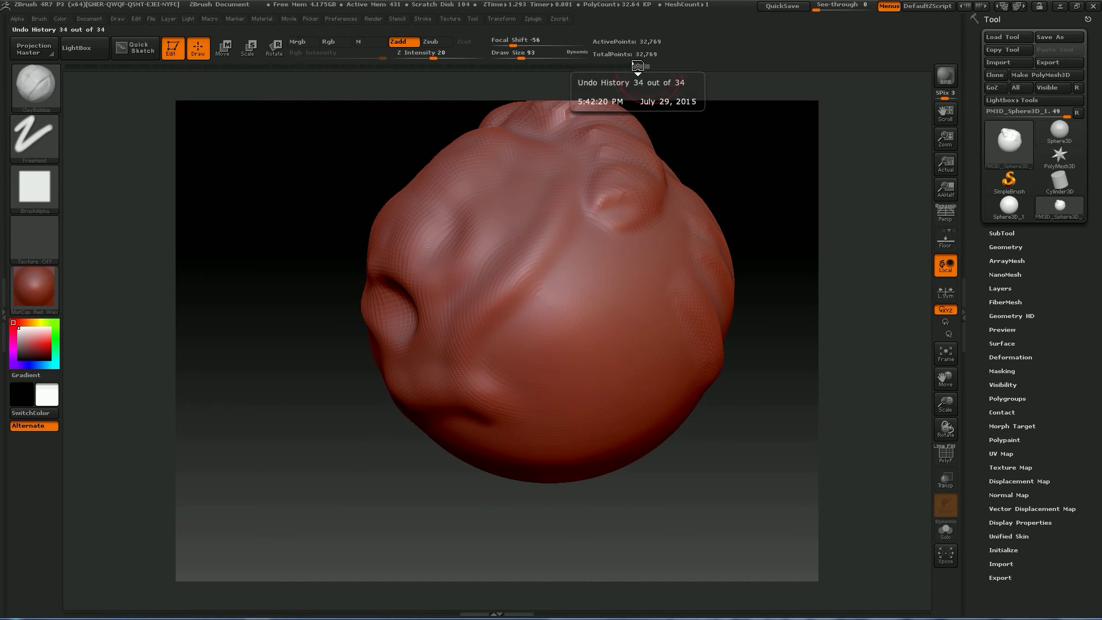
Step: Roll the undo history back to the state before the latest sculpting and smoothing strokes
click(631, 67)
drag(622, 67, 506, 85)
drag(306, 248, 719, 270)
alt+drag(647, 316, 739, 322)
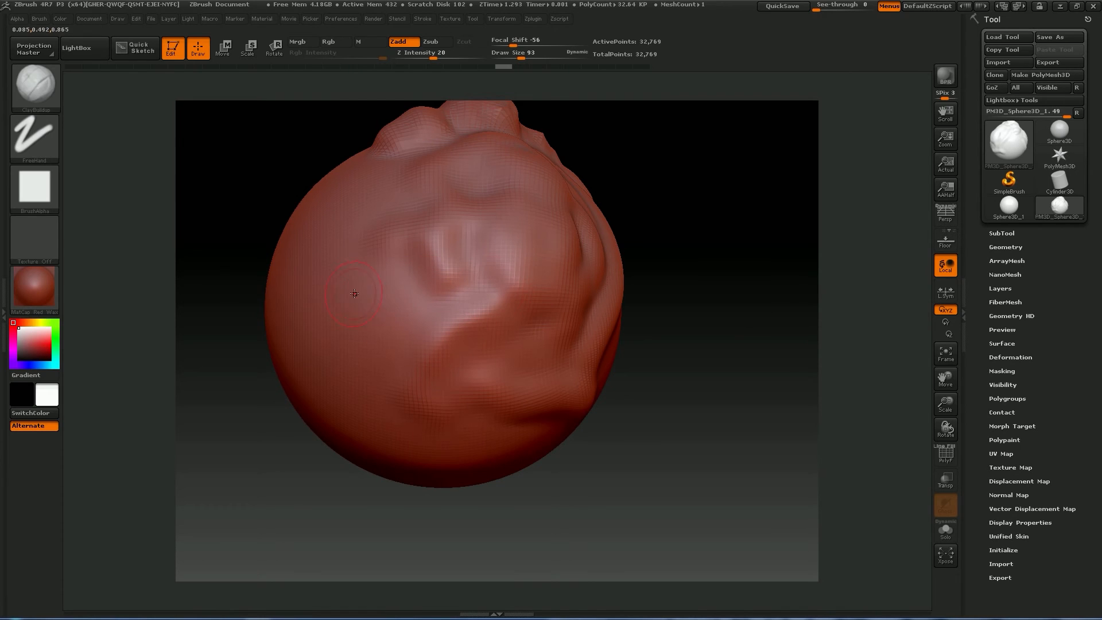
Step: Turn off X symmetry and try Y symmetry, checking the mirrored brush cursor on the mesh
mouse_move(529, 485)
mouse_down()
mouse_move(627, 499)
mouse_move(645, 443)
mouse_move(685, 450)
mouse_up()
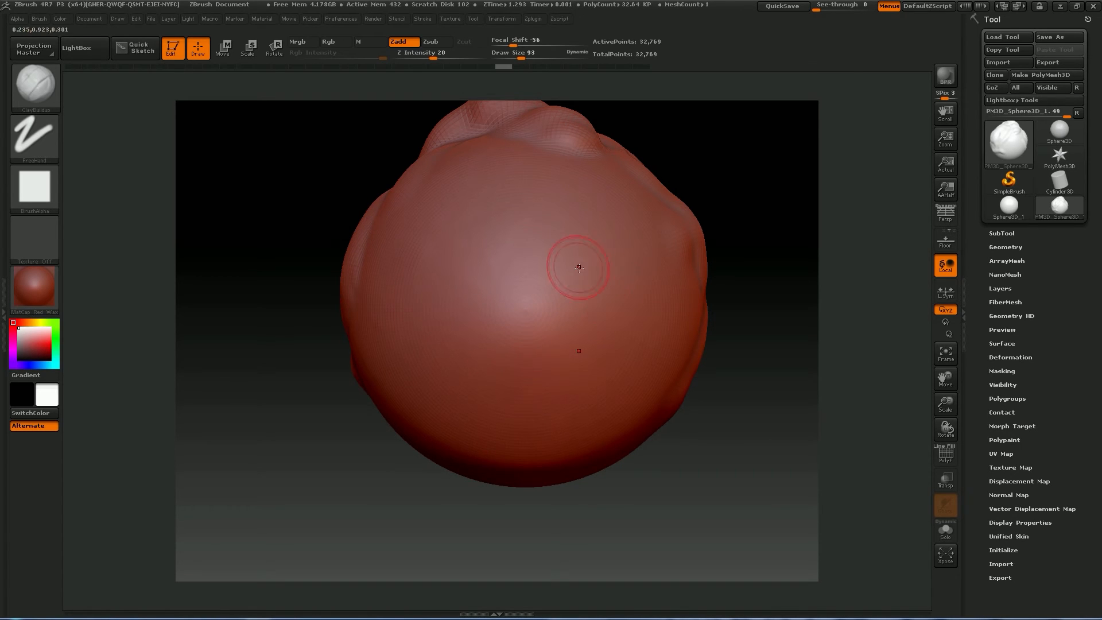
drag(715, 450, 678, 403)
mouse_move(706, 453)
mouse_down()
mouse_move(725, 432)
mouse_move(736, 437)
mouse_up()
click(500, 19)
click(501, 19)
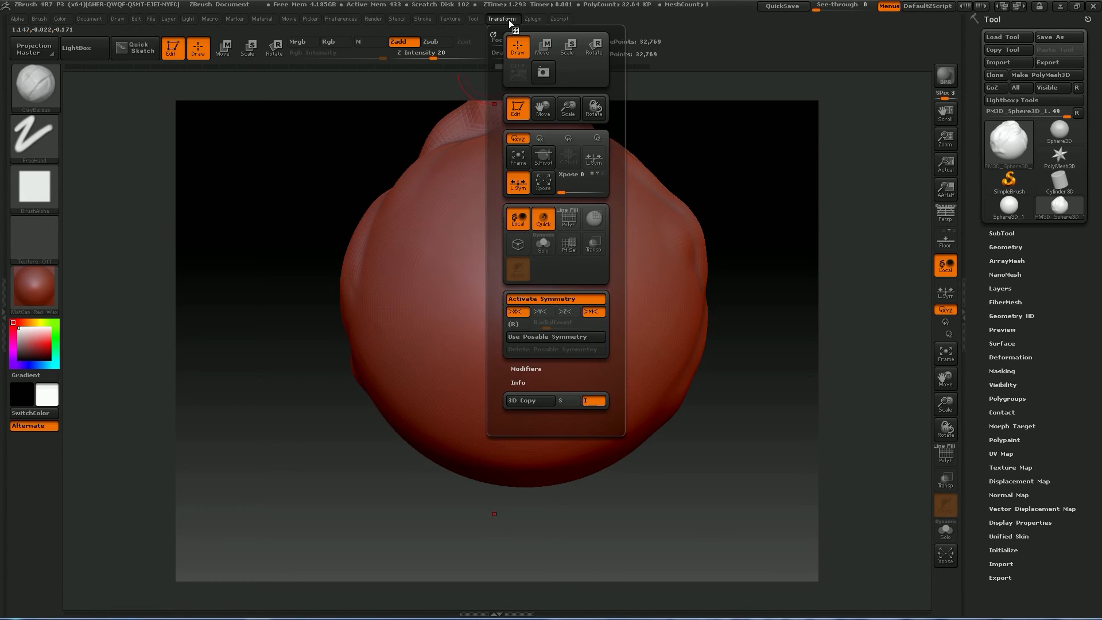
click(523, 312)
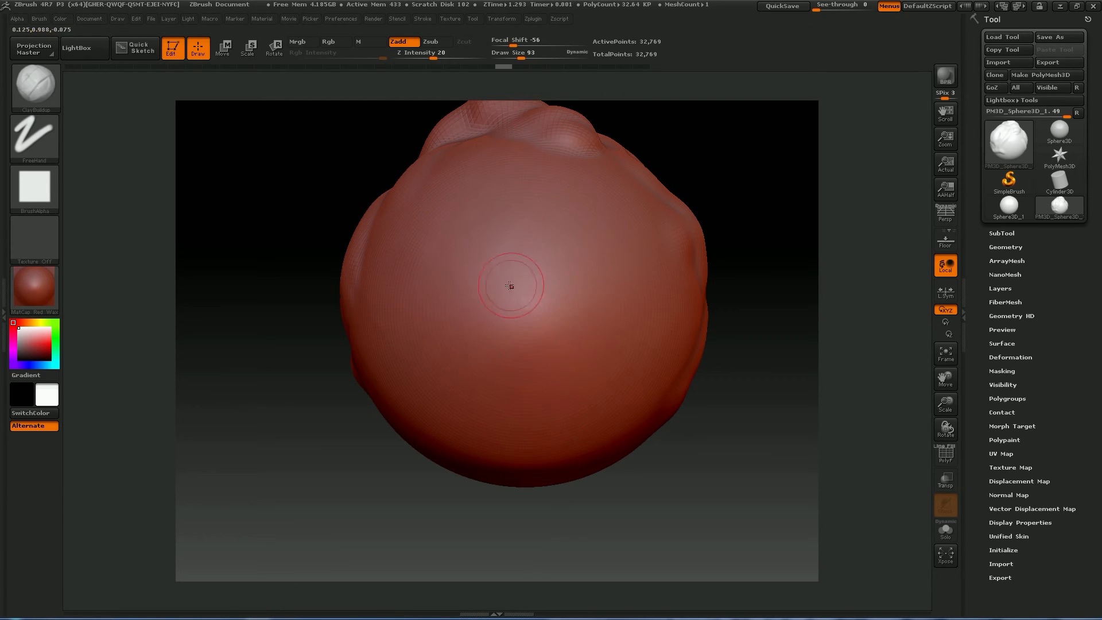
click(512, 23)
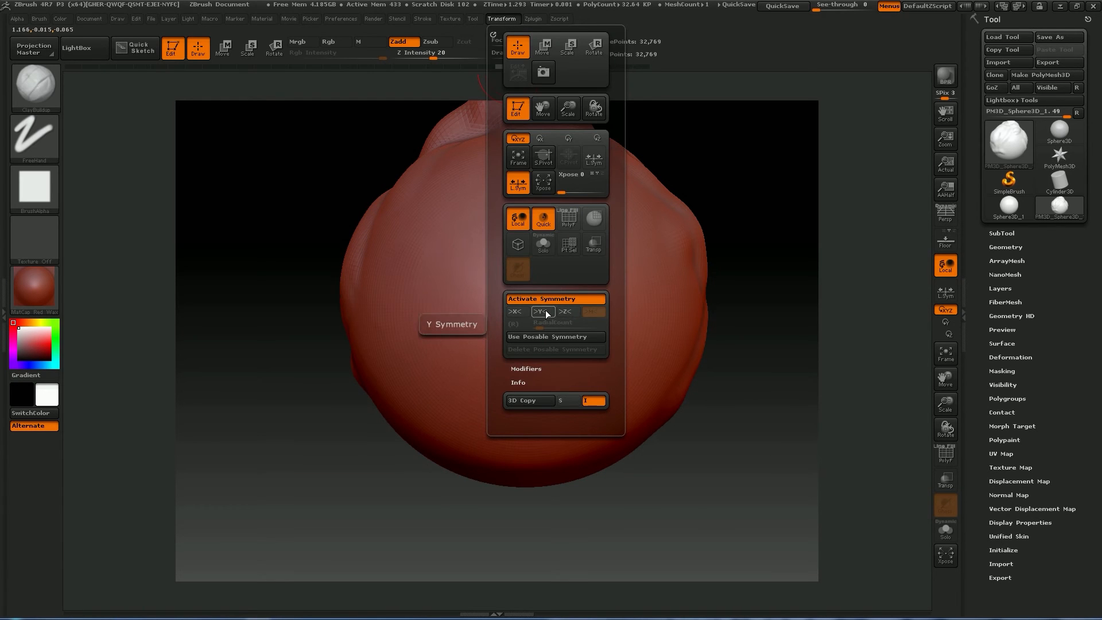
mouse_move(742, 433)
mouse_down()
mouse_move(730, 450)
mouse_move(684, 453)
mouse_move(551, 391)
mouse_up()
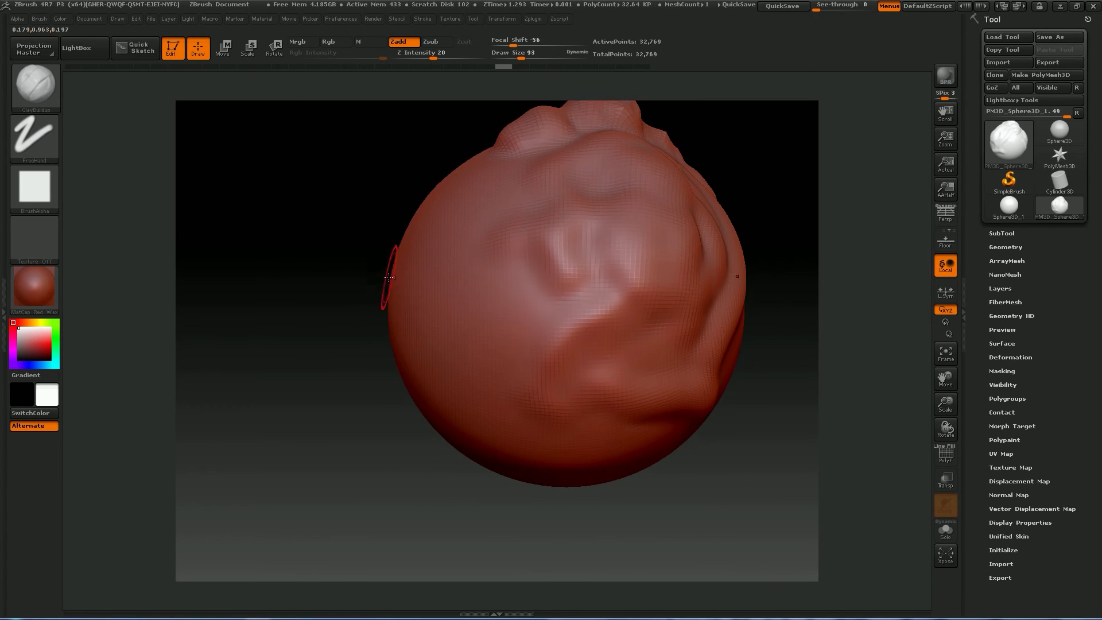
mouse_move(367, 344)
mouse_down()
mouse_move(319, 373)
mouse_move(287, 367)
mouse_move(287, 413)
mouse_up()
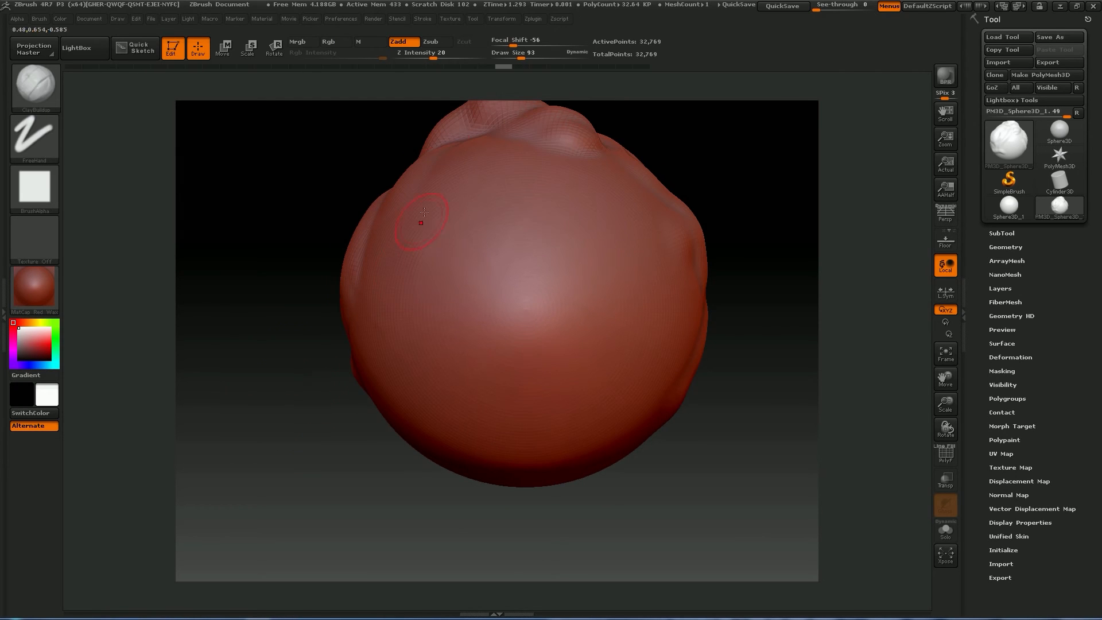
Step: Set the symmetry to mirror across the face and sculpt brows, eye sockets and a nose with ClayBuildup
click(509, 21)
mouse_move(429, 271)
mouse_down()
mouse_move(453, 261)
mouse_move(439, 282)
mouse_move(450, 261)
mouse_move(443, 270)
mouse_move(437, 253)
mouse_move(472, 245)
mouse_up()
key(ctrl+z)
drag(439, 284, 511, 312)
mouse_move(510, 276)
mouse_down()
mouse_move(511, 314)
mouse_move(511, 256)
mouse_up()
mouse_move(513, 324)
mouse_down()
mouse_move(512, 350)
mouse_move(522, 297)
mouse_move(521, 330)
mouse_up()
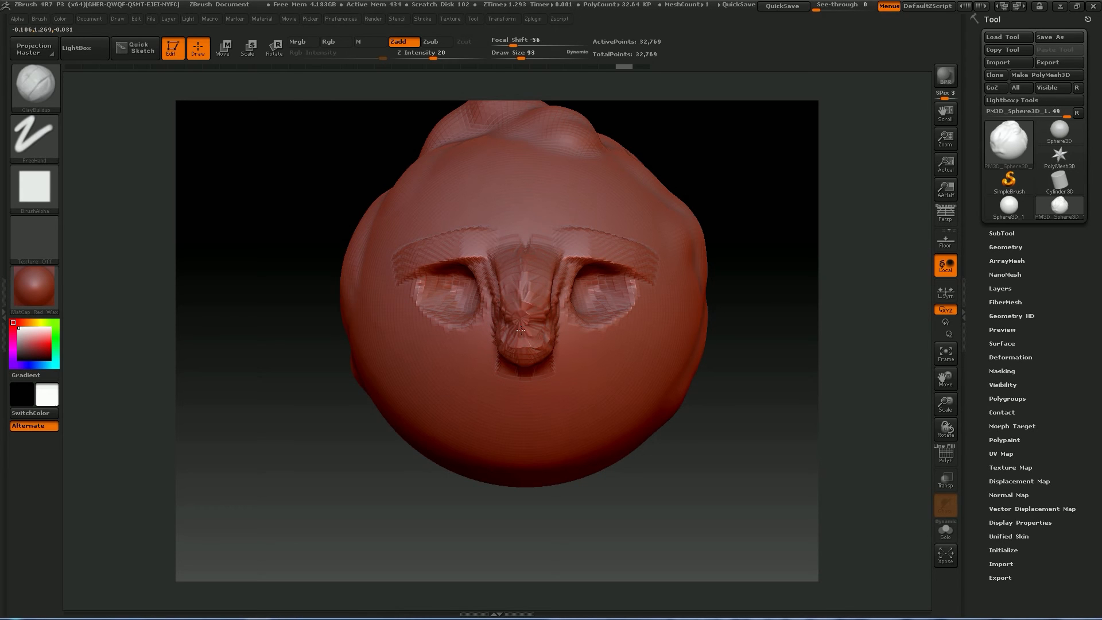
Step: Build the nose outward into a projecting point and smooth its ridge, working from the front and both sides
drag(289, 453, 238, 457)
mouse_move(400, 441)
mouse_down()
mouse_move(437, 457)
mouse_move(465, 444)
mouse_up()
mouse_move(522, 315)
shift+mouse_down()
mouse_move(544, 290)
mouse_move(526, 344)
mouse_move(528, 332)
shift+mouse_up()
drag(420, 444, 298, 448)
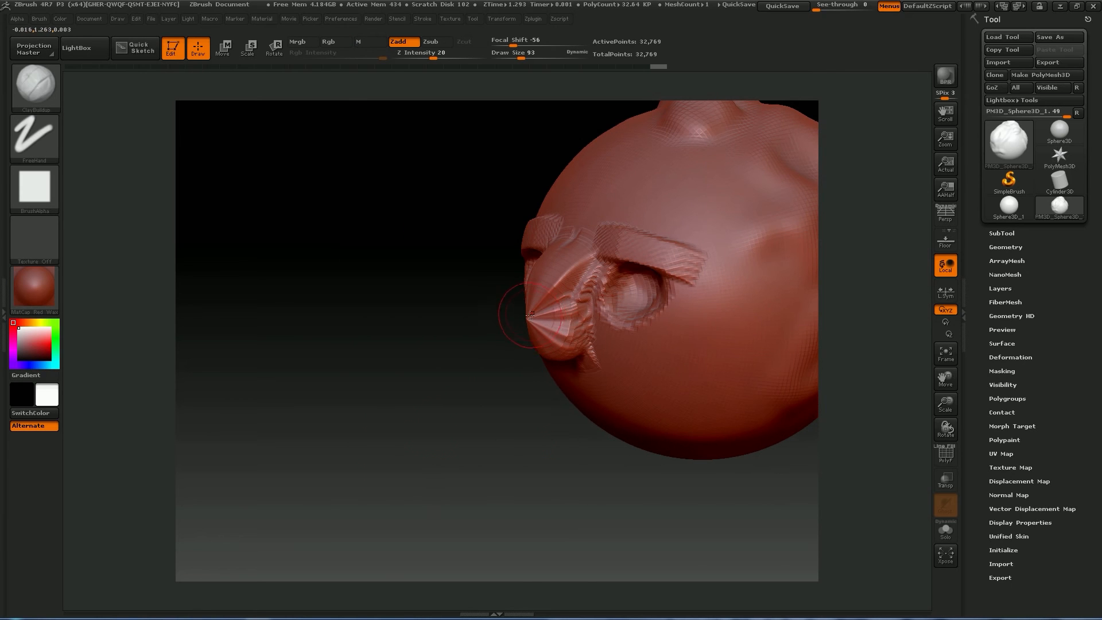
drag(448, 381, 521, 339)
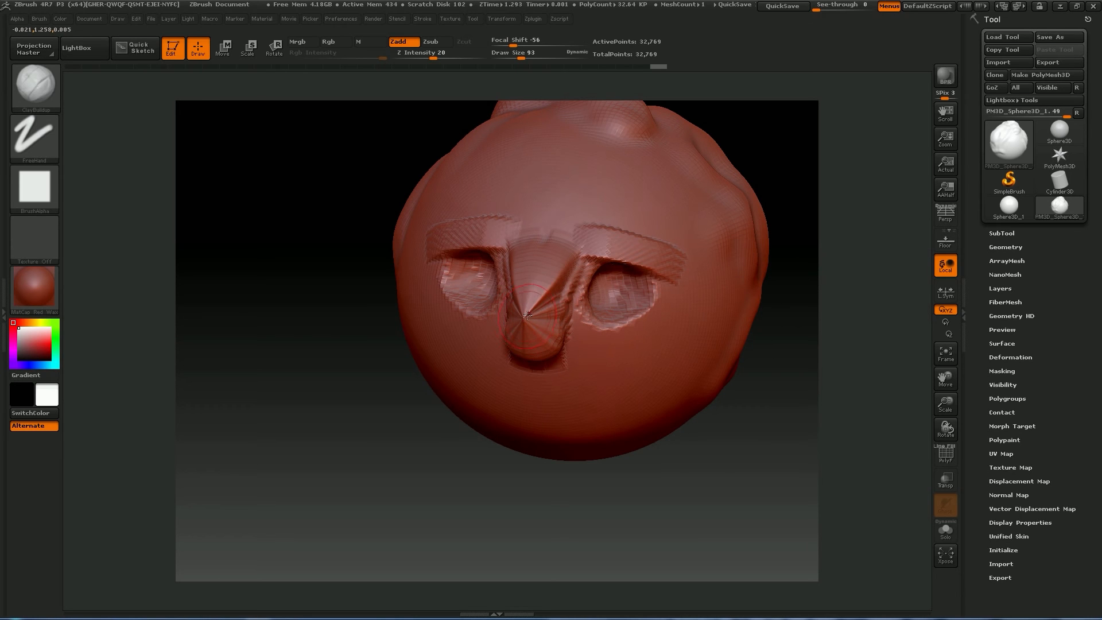
mouse_move(408, 417)
mouse_down()
mouse_move(530, 363)
mouse_move(504, 366)
mouse_move(517, 316)
mouse_up()
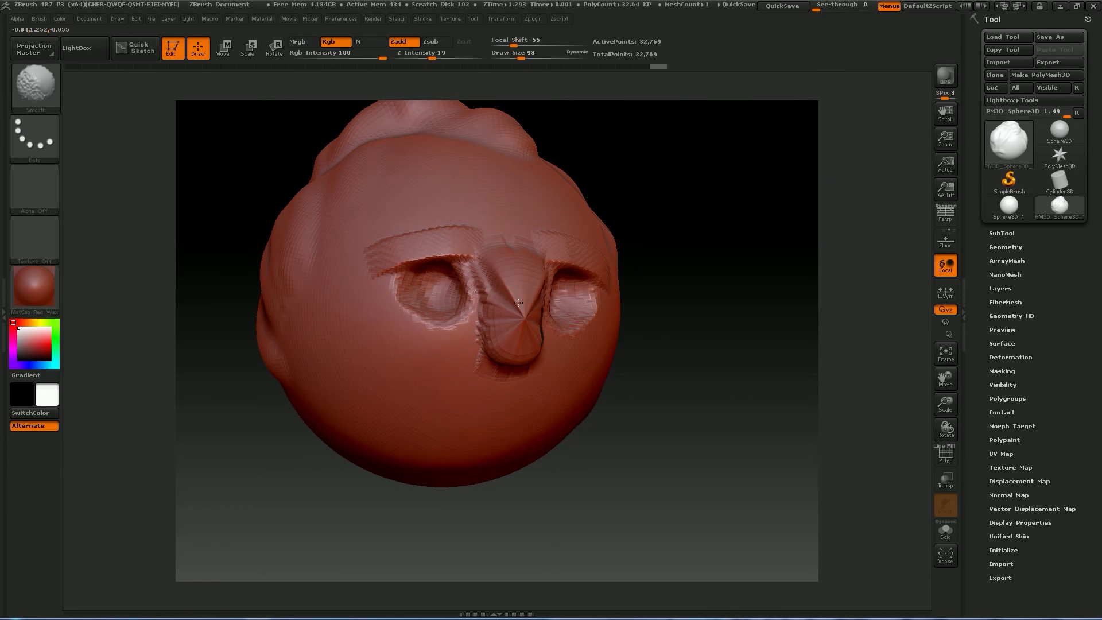
drag(706, 393, 641, 402)
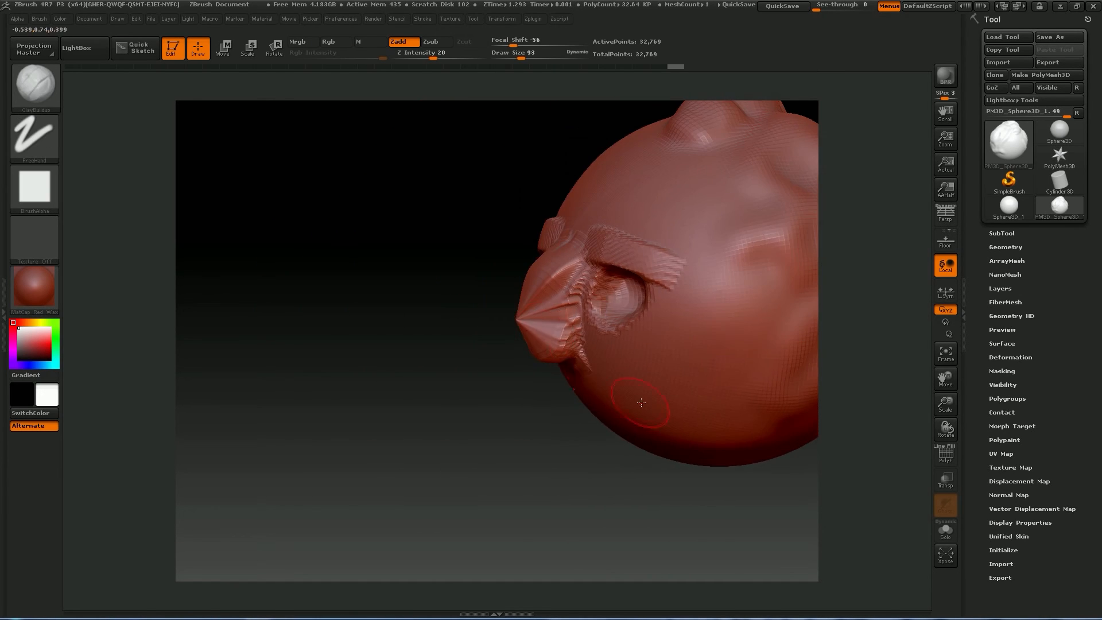
mouse_move(482, 385)
mouse_down()
mouse_move(472, 401)
mouse_move(540, 396)
mouse_up()
Step: Smooth the brows, eye sockets and edges of the nose
mouse_move(521, 290)
shift+mouse_down()
mouse_move(475, 221)
mouse_move(416, 256)
mouse_move(609, 292)
mouse_move(489, 314)
shift+mouse_up()
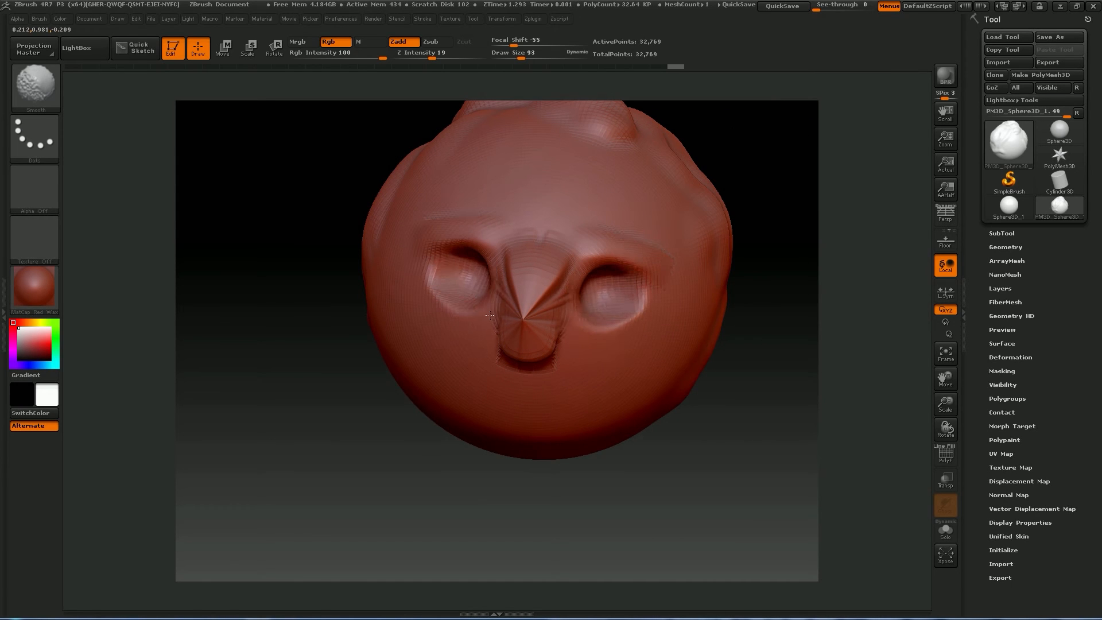
shift+drag(552, 356, 486, 339)
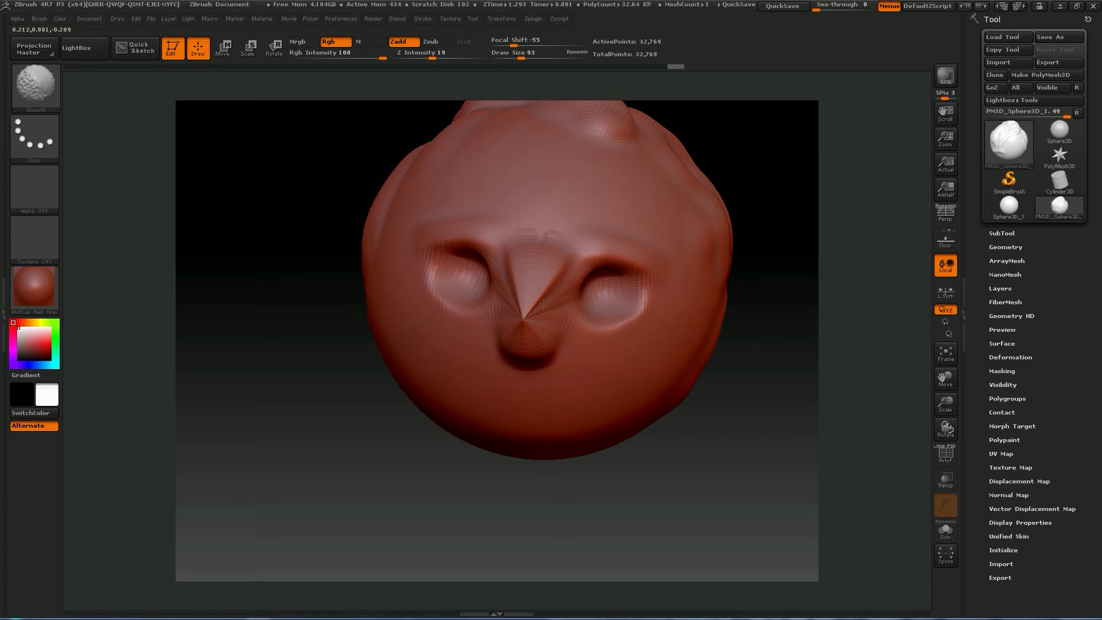
drag(394, 418, 331, 425)
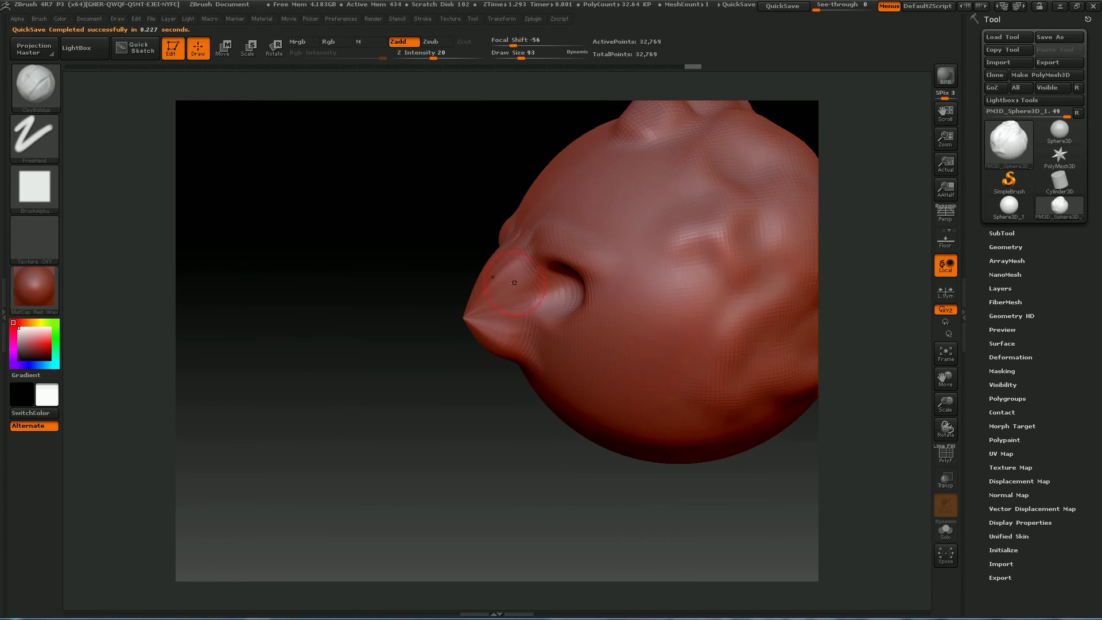
drag(415, 406, 395, 459)
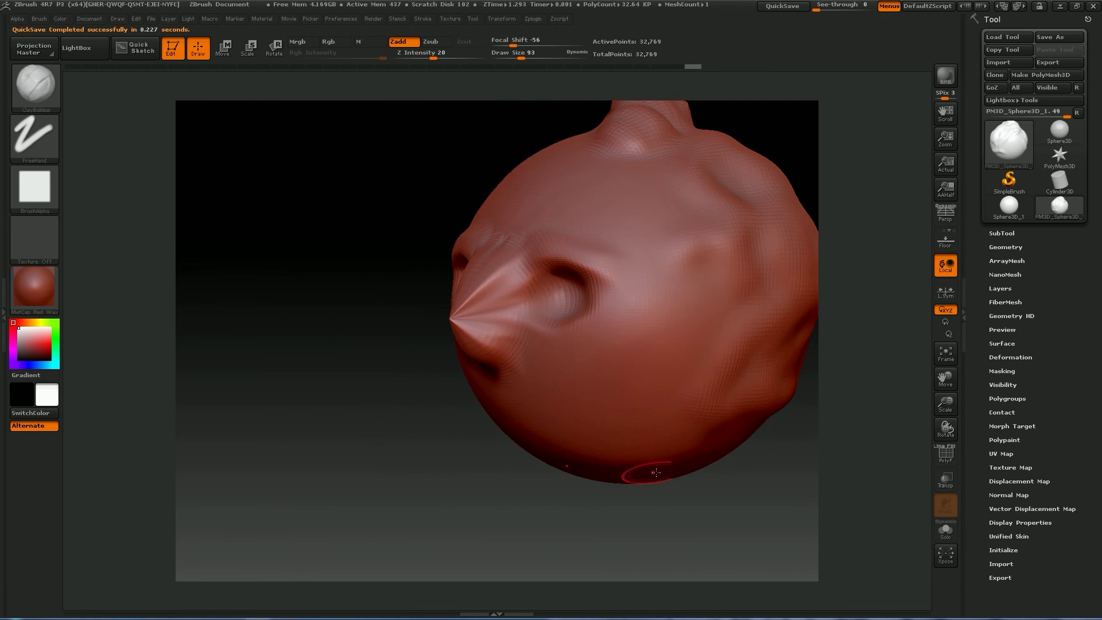
Step: Delete the lower subdivision level and convert the mesh to a DynaMesh at resolution 128, comparing before and after in the undo history
click(1005, 247)
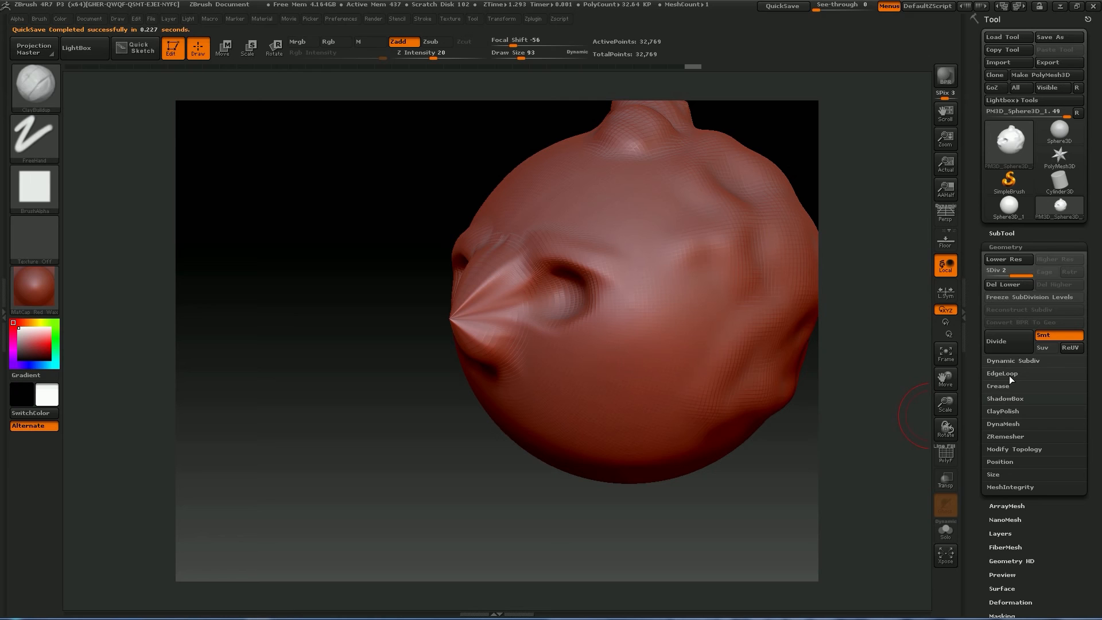
click(1008, 423)
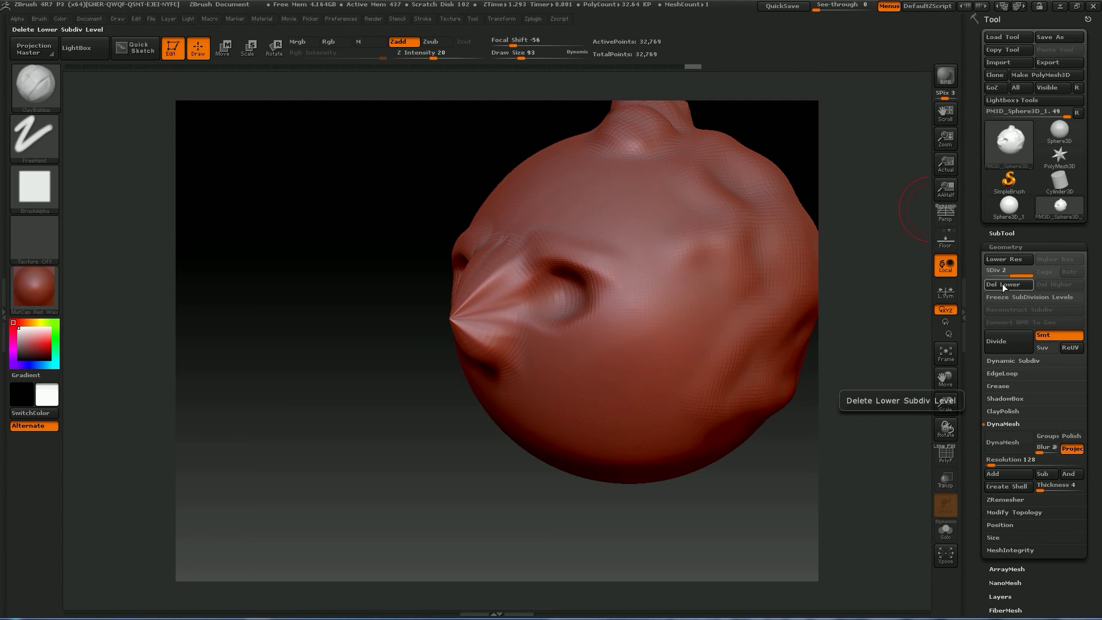
click(1016, 284)
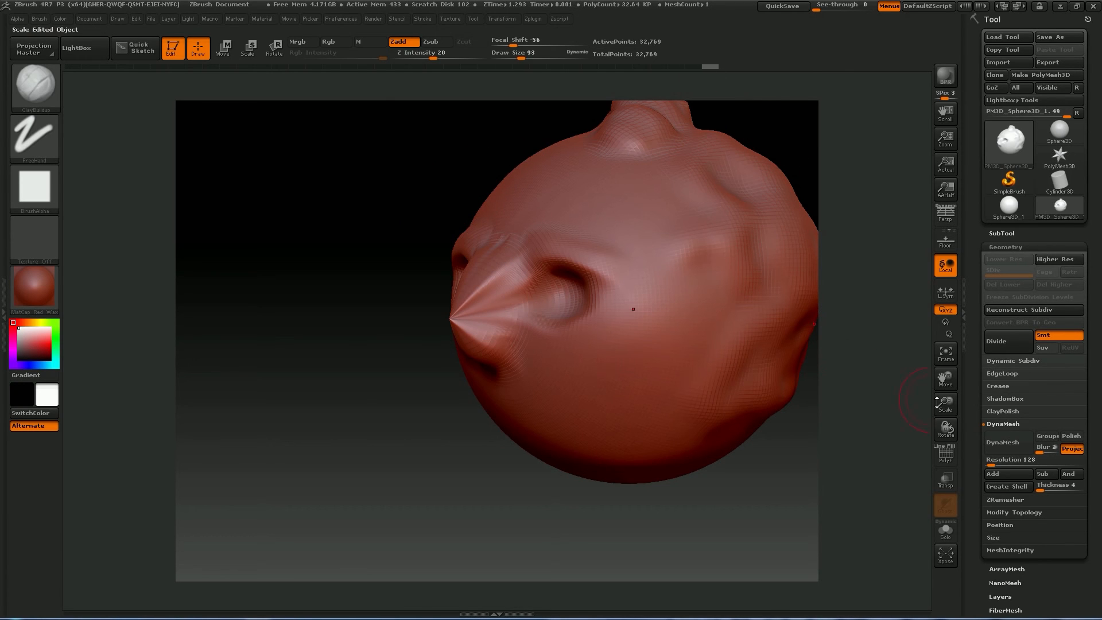
click(1006, 444)
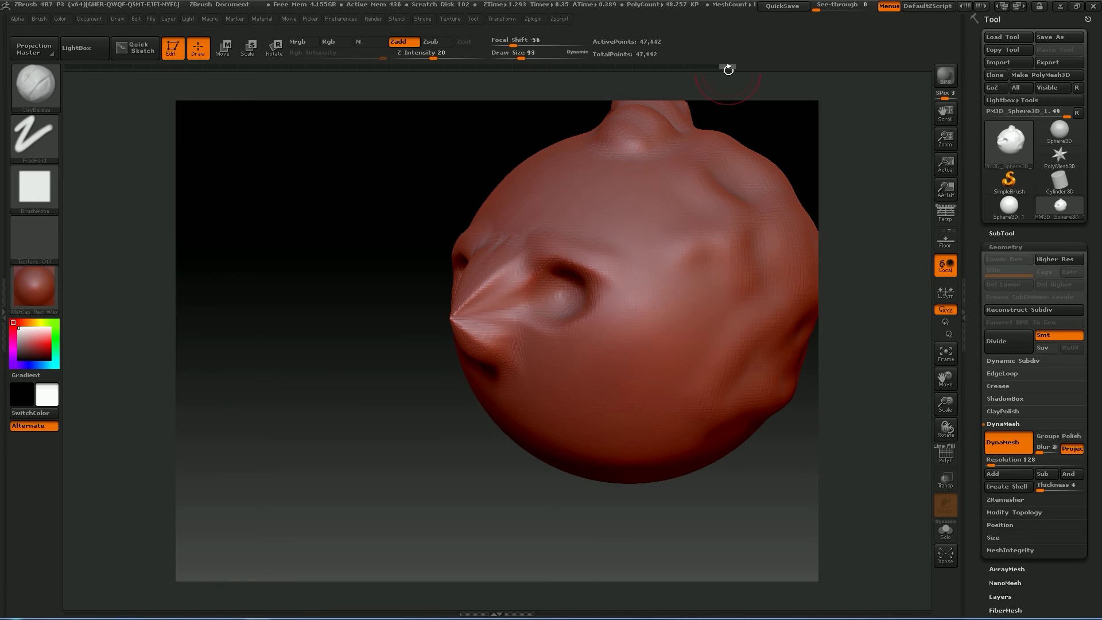
drag(722, 68, 714, 66)
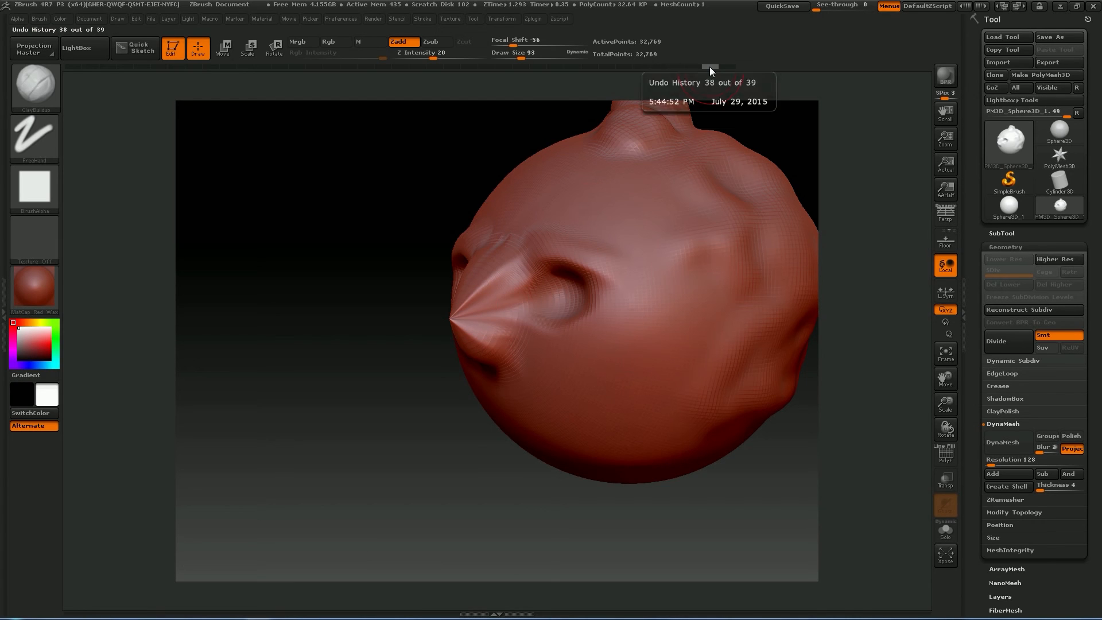
drag(709, 67, 722, 67)
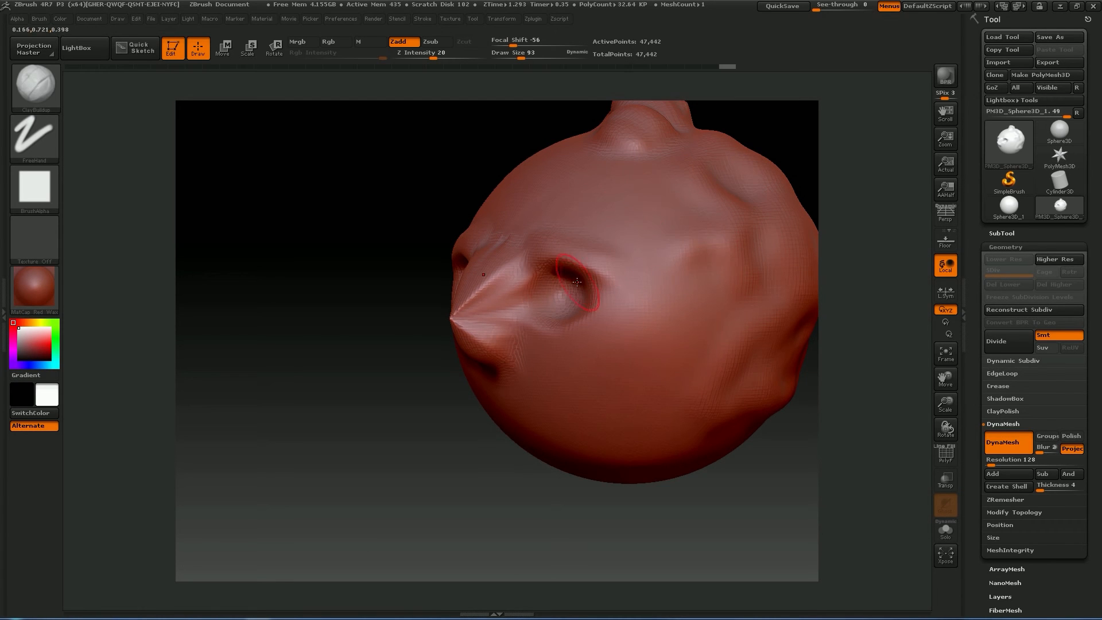
Step: Smooth the pointed nose and its bridge into a rounded form on the DynaMesh
mouse_move(235, 360)
mouse_down()
mouse_move(295, 364)
mouse_move(300, 398)
mouse_up()
mouse_move(474, 349)
shift+mouse_down()
mouse_move(489, 325)
mouse_move(494, 270)
shift+mouse_up()
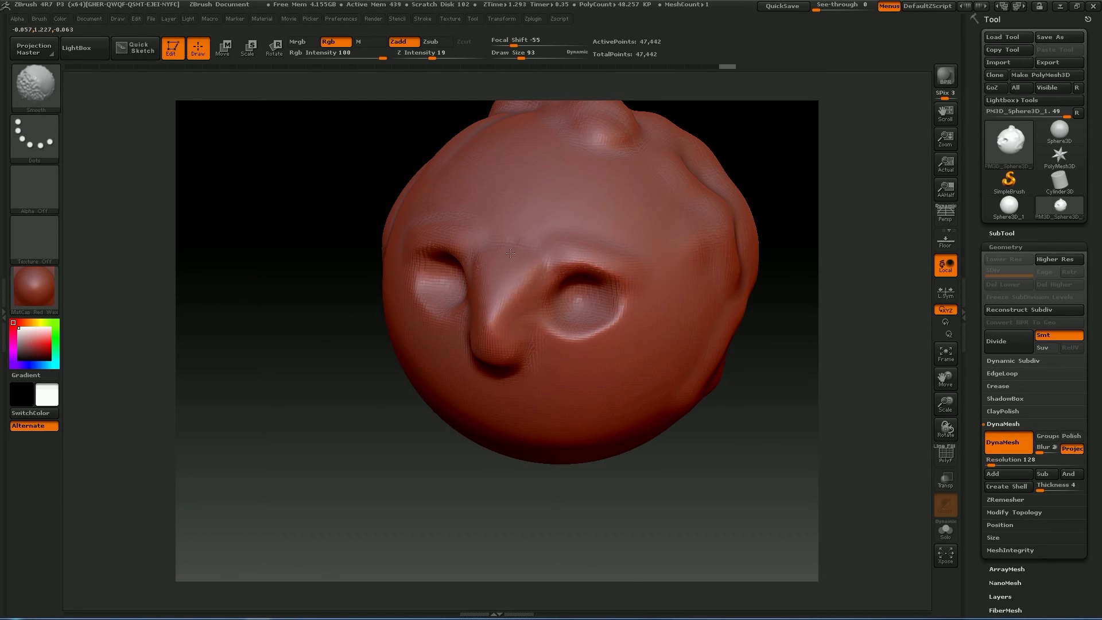
Step: Build up rounded nostrils on both sides of the nose with the ClayBuildup brush at draw size 35
mouse_move(354, 386)
mouse_down()
mouse_move(285, 399)
mouse_move(378, 425)
mouse_move(430, 417)
mouse_up()
key(space)
drag(580, 344, 573, 320)
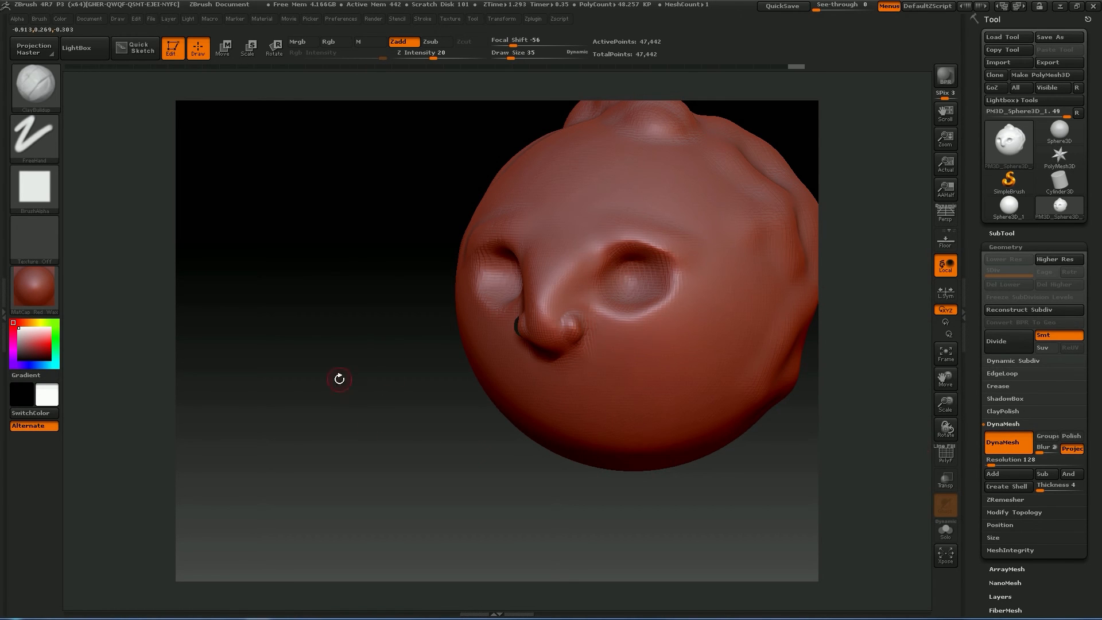
shift+drag(339, 379, 357, 381)
alt+drag(742, 445, 628, 448)
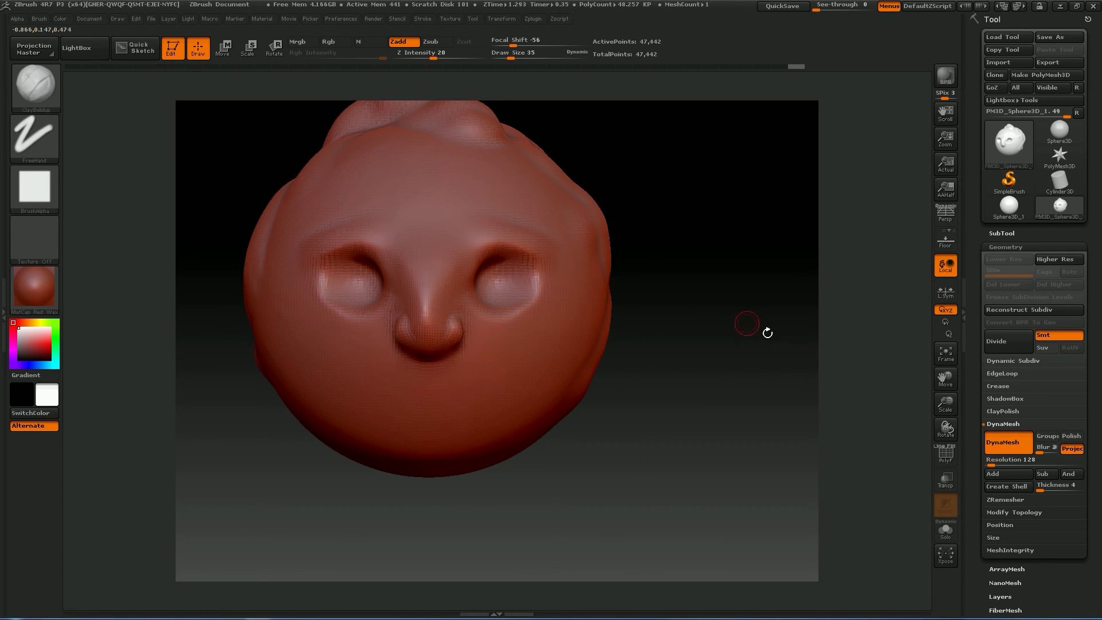
Step: Remesh the head at resolution 128 by switching DynaMesh off and on, and repeat the update from the empty canvas
click(1009, 440)
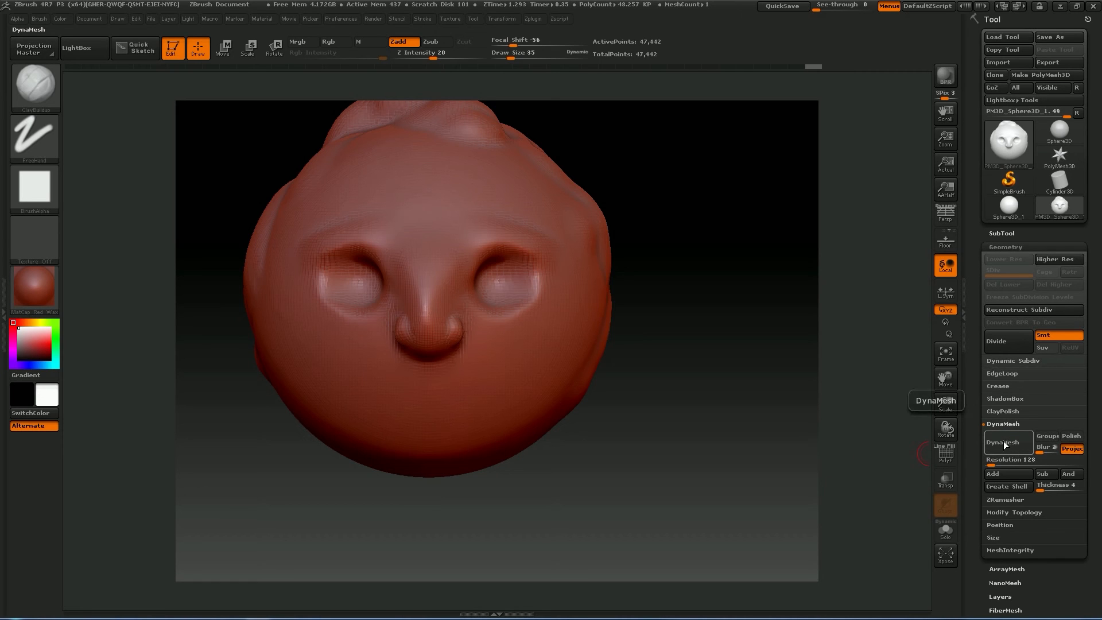
click(1003, 441)
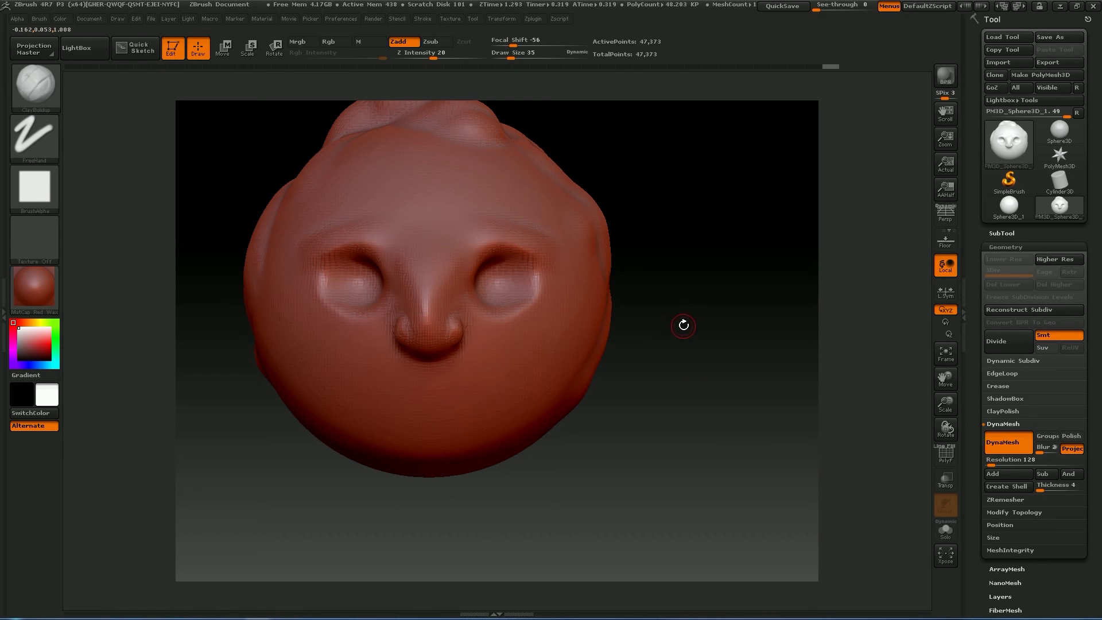
mouse_move(683, 253)
mouse_down()
mouse_move(631, 287)
mouse_move(810, 368)
mouse_up()
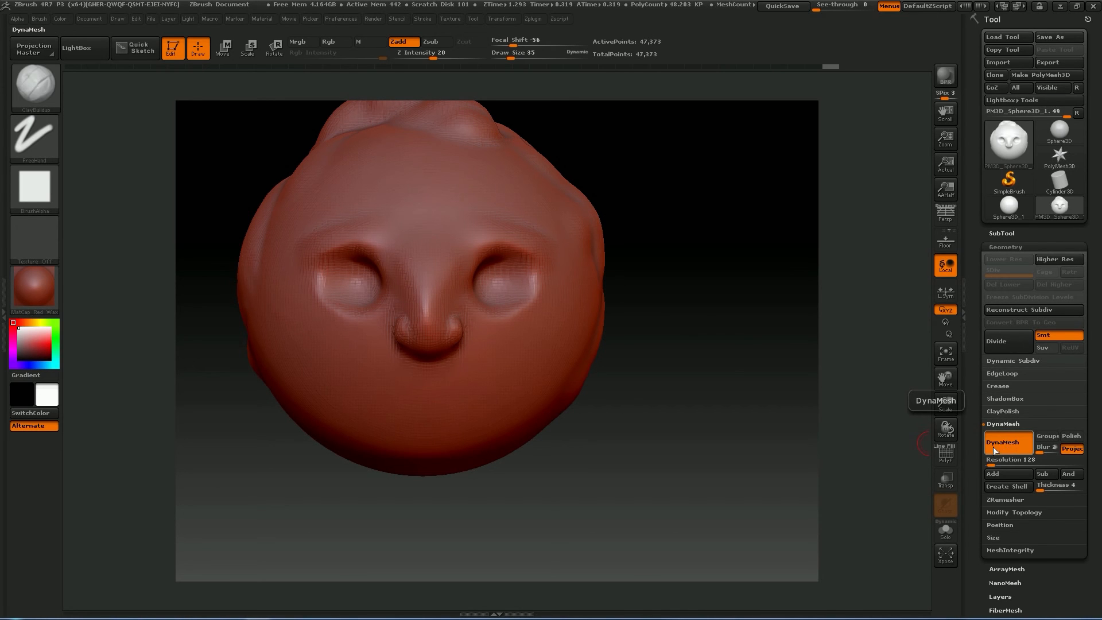
key(ctrl)
ctrl+drag(618, 139, 715, 324)
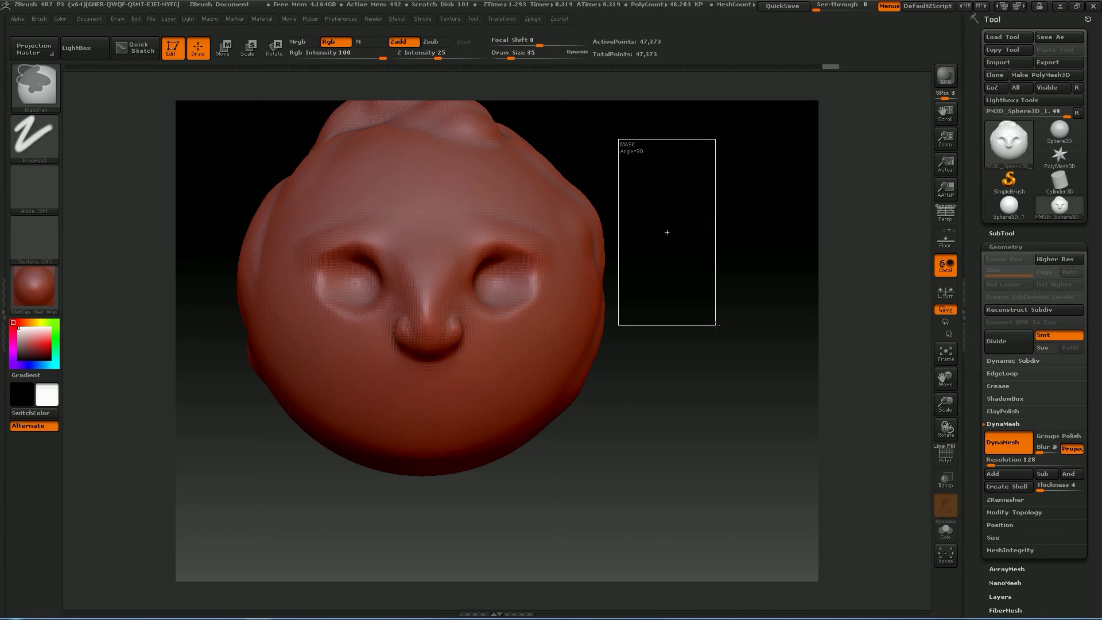
ctrl+drag(715, 325, 714, 325)
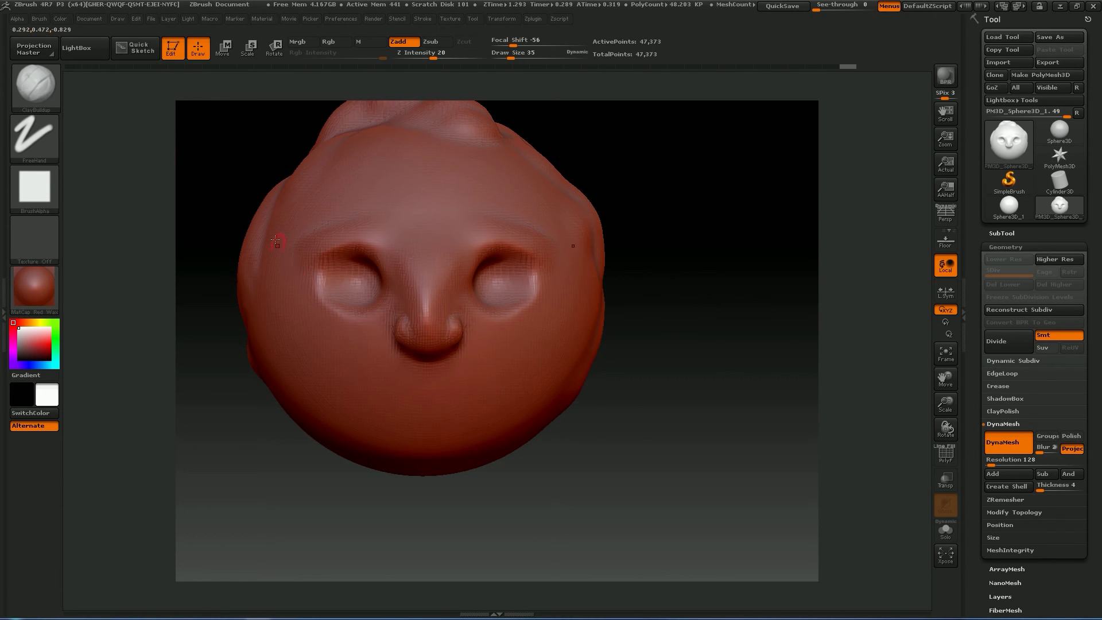
Step: Set the draw size to 101 and pull two long symmetrical horns out of the cheeks with ClayBuildup
key(space)
drag(322, 354, 336, 355)
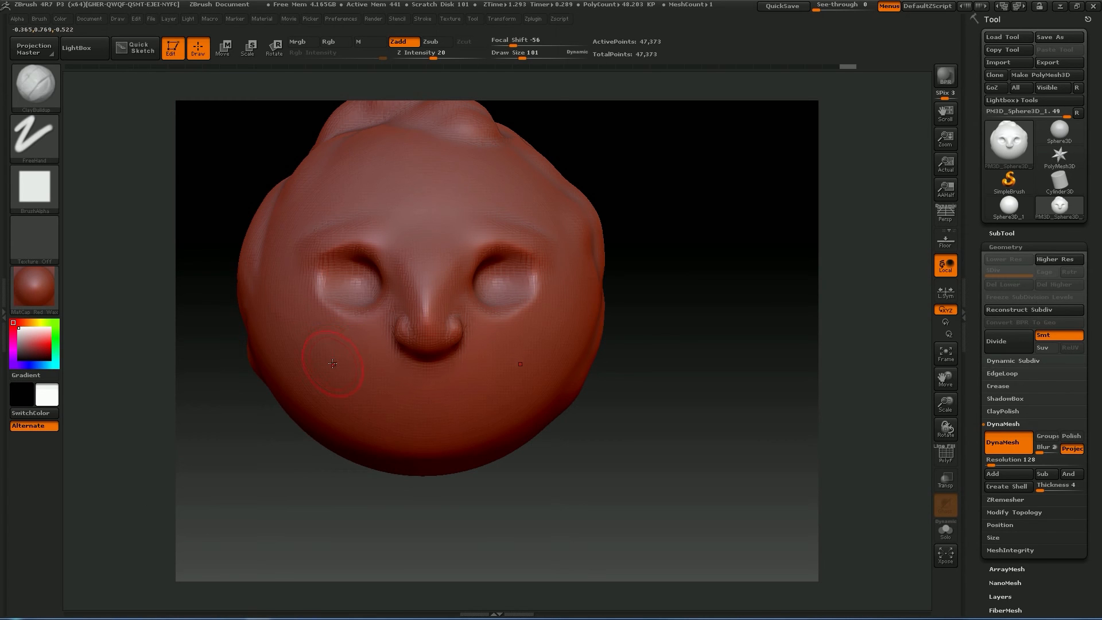
mouse_move(332, 365)
mouse_down()
mouse_move(333, 391)
mouse_move(318, 388)
mouse_up()
drag(245, 474, 396, 436)
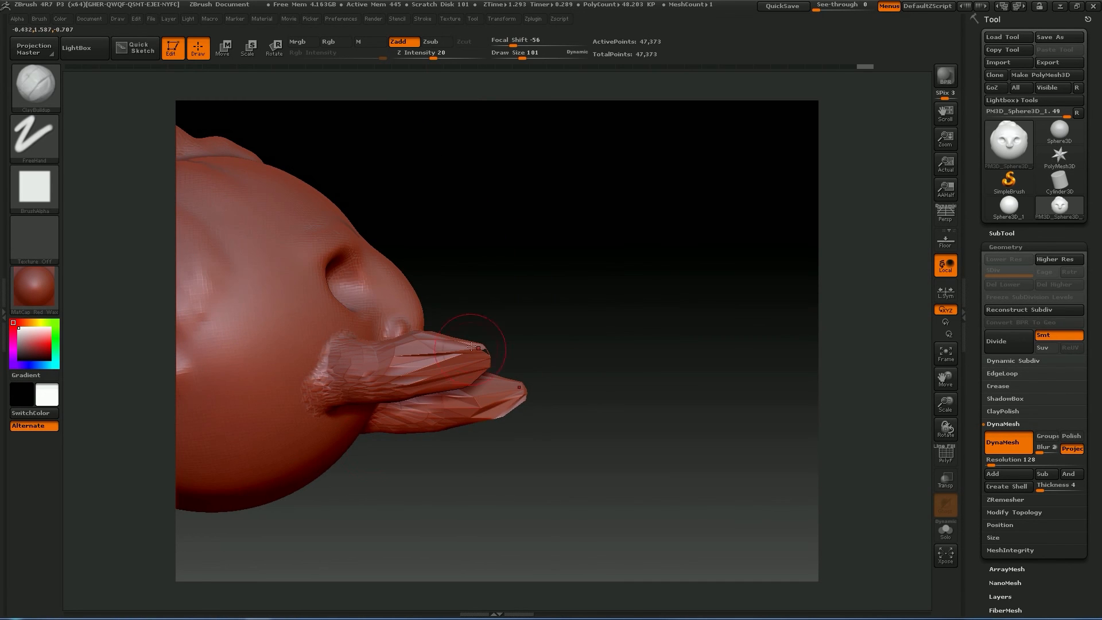
drag(595, 312, 614, 376)
Step: Remesh the stretched cheek horns with DynaMesh at resolution 128 and smooth where they join the face
ctrl+drag(602, 192, 686, 350)
mouse_move(690, 405)
mouse_down()
mouse_move(644, 390)
mouse_move(621, 363)
mouse_move(593, 361)
mouse_up()
key(shift)
mouse_move(723, 413)
mouse_down()
mouse_move(659, 450)
mouse_move(648, 442)
mouse_up()
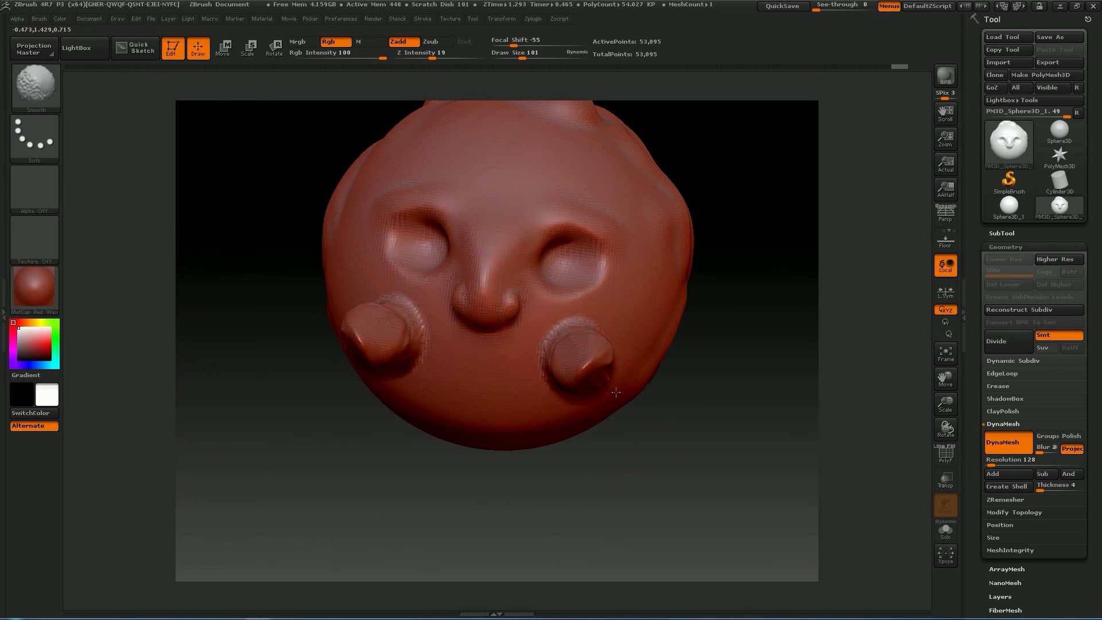
mouse_move(657, 499)
mouse_down()
mouse_move(627, 413)
mouse_move(744, 384)
mouse_up()
mouse_move(576, 481)
mouse_down()
mouse_move(658, 465)
mouse_move(636, 525)
mouse_up()
shift+drag(615, 379, 589, 338)
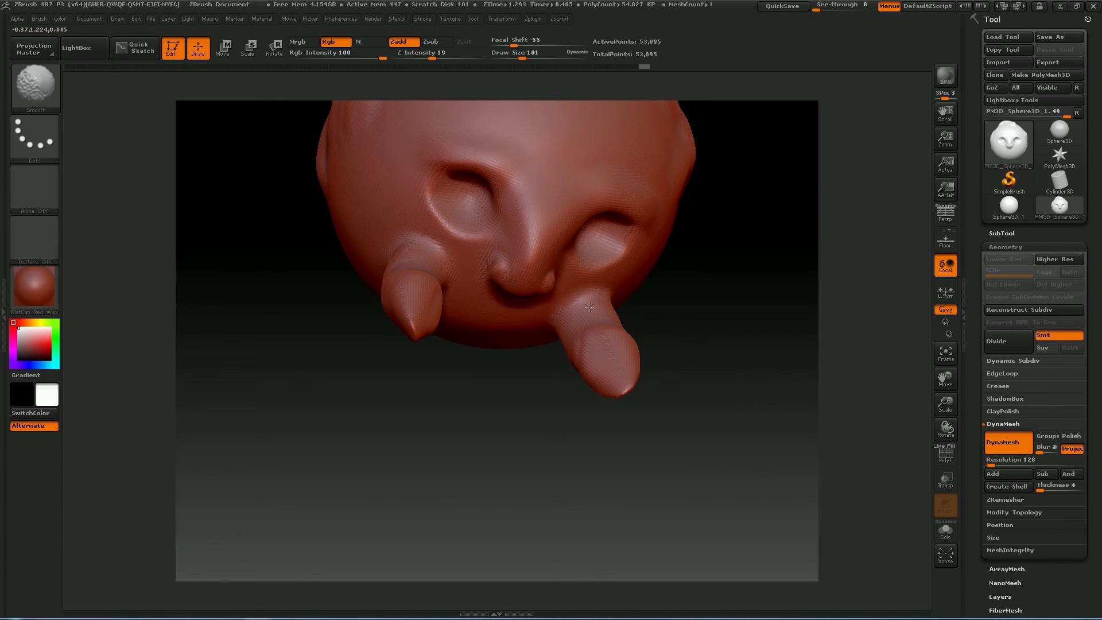
mouse_move(491, 438)
mouse_down()
mouse_move(472, 411)
mouse_move(467, 447)
mouse_move(543, 474)
mouse_up()
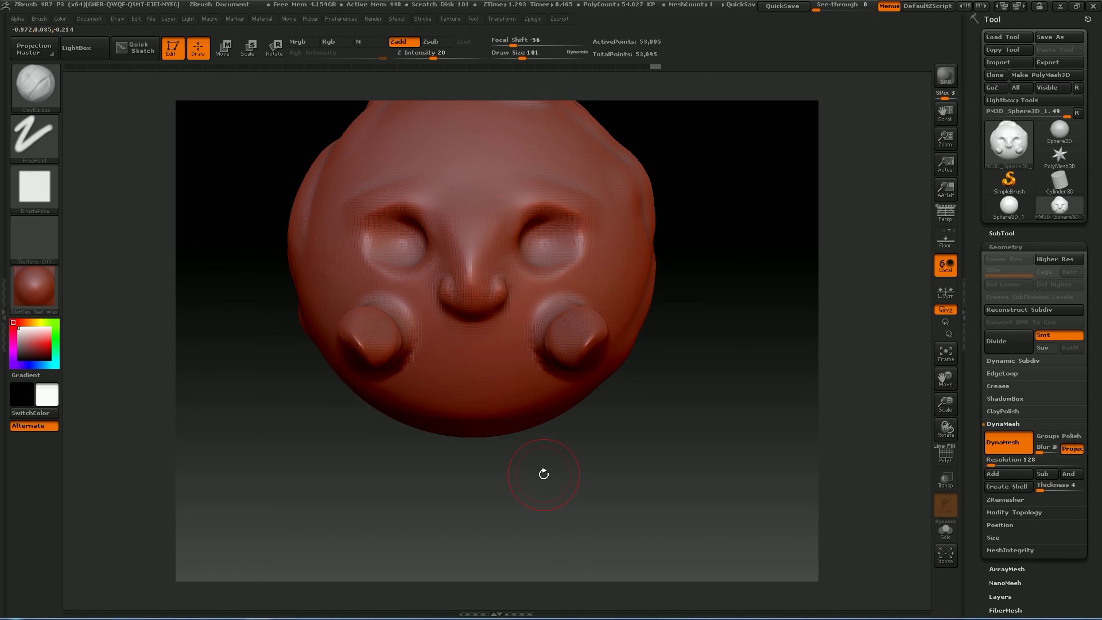
Step: Undo the smoothing, remesh and horn strokes, and restore the stretched, unremeshed cheek horns from the undo history
key(ctrl+z)
key(ctrl+z)
key(ctrl+z)
key(ctrl+z)
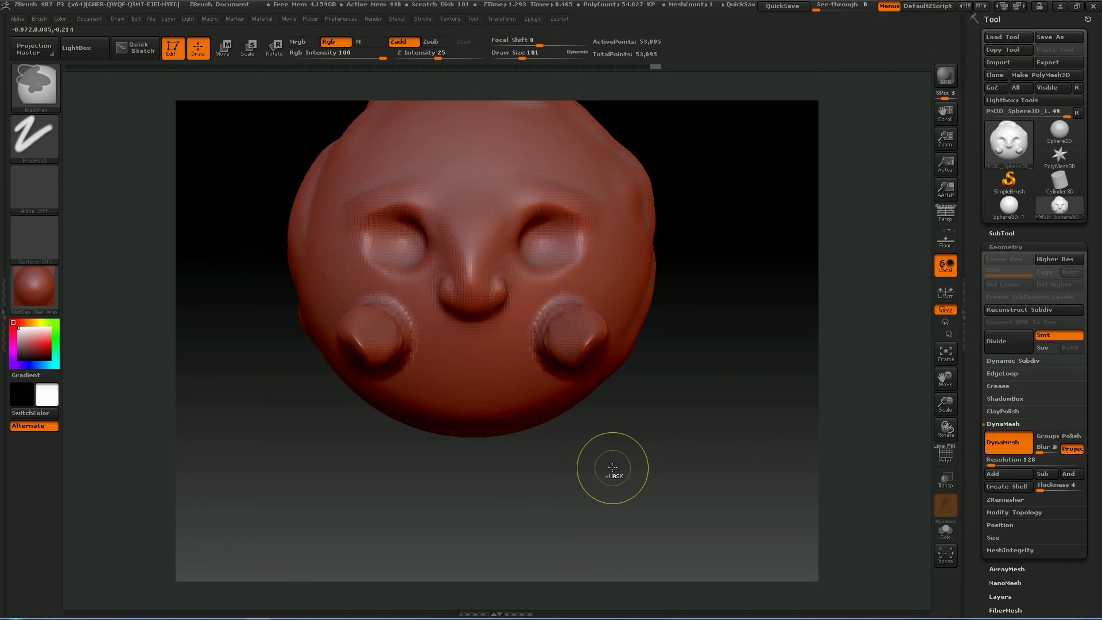
key(ctrl+z)
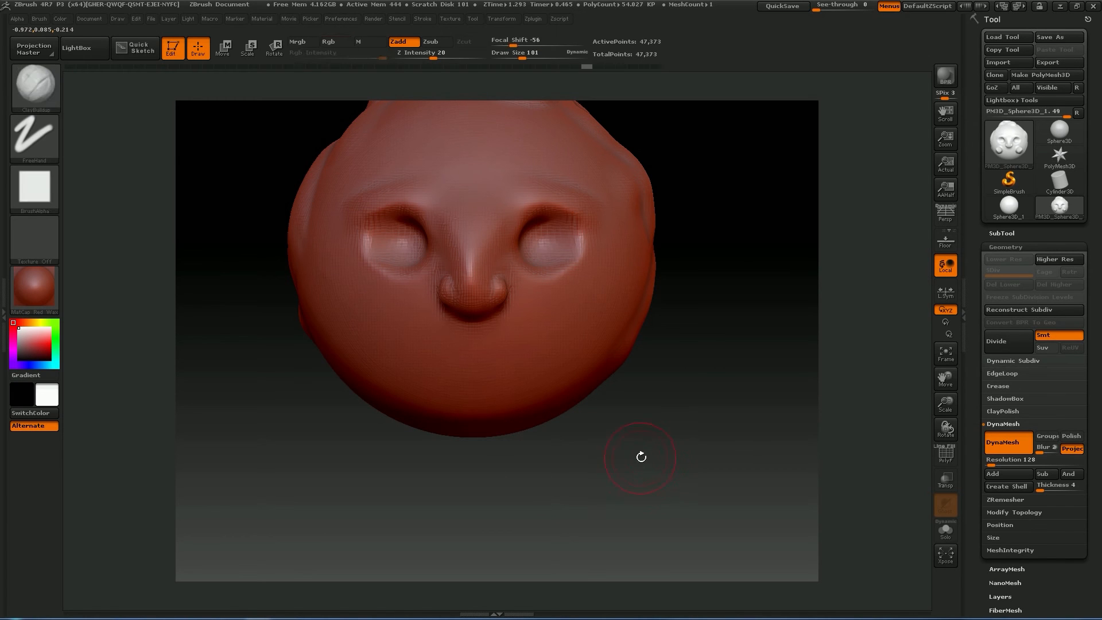
click(594, 69)
drag(672, 374, 686, 431)
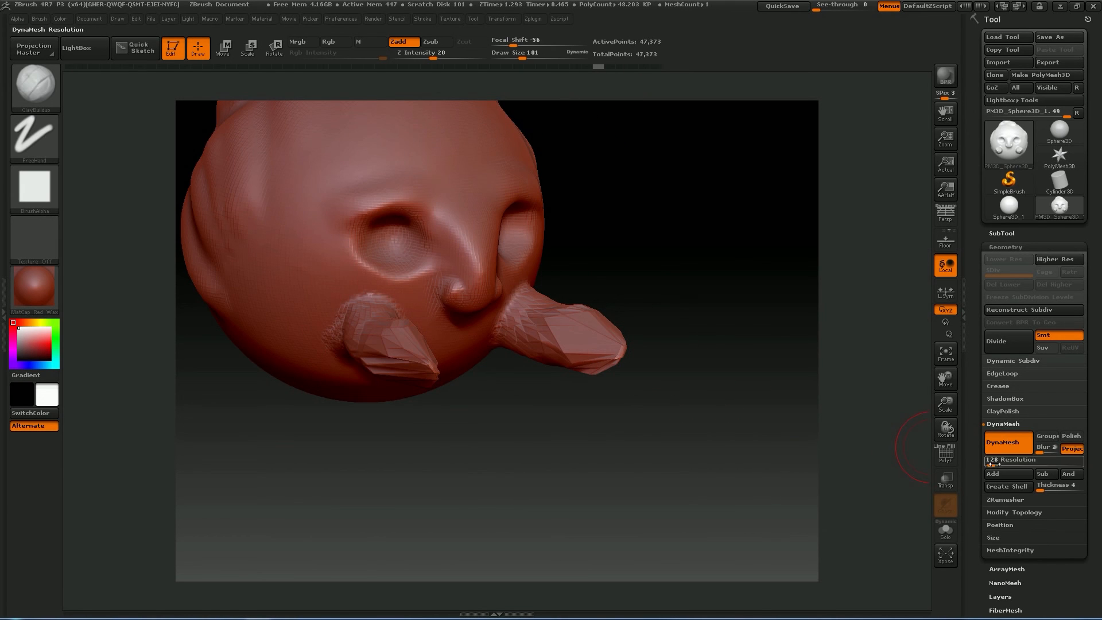
Step: Lower the DynaMesh resolution to 16, remesh the horned head and inspect the coarse polygons from several angles
drag(993, 463, 989, 465)
ctrl+drag(668, 202, 701, 328)
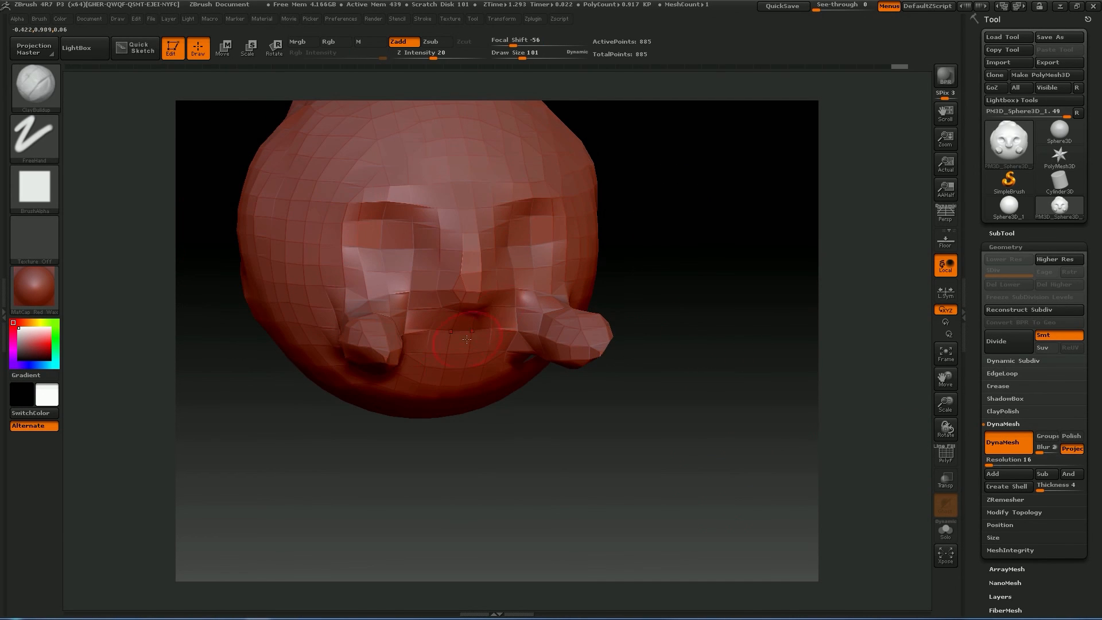
drag(746, 375, 632, 352)
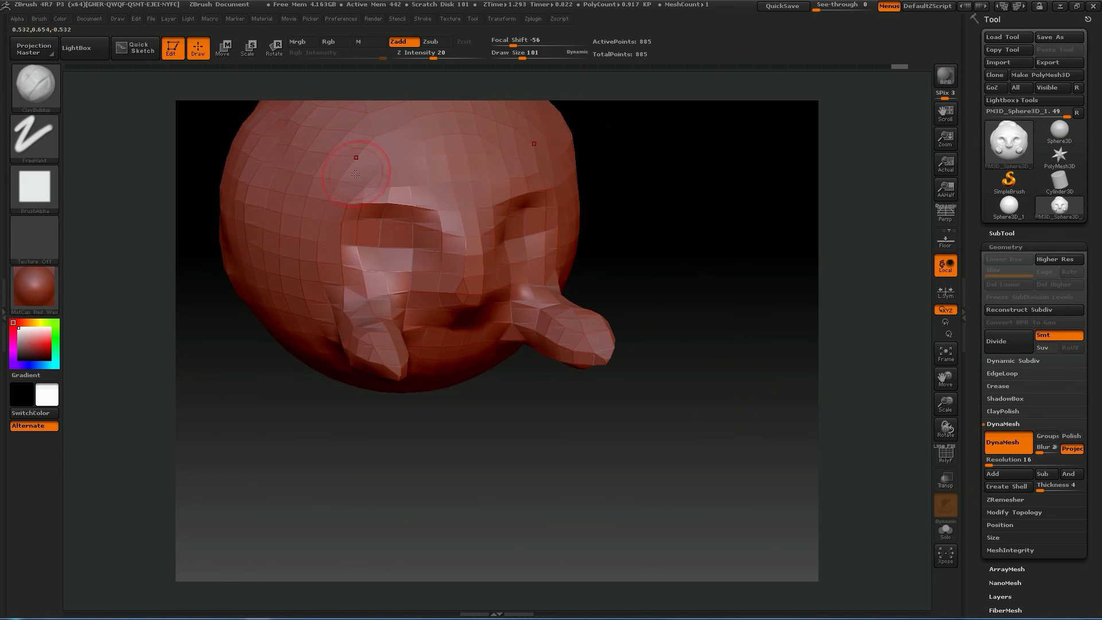
drag(524, 455, 542, 458)
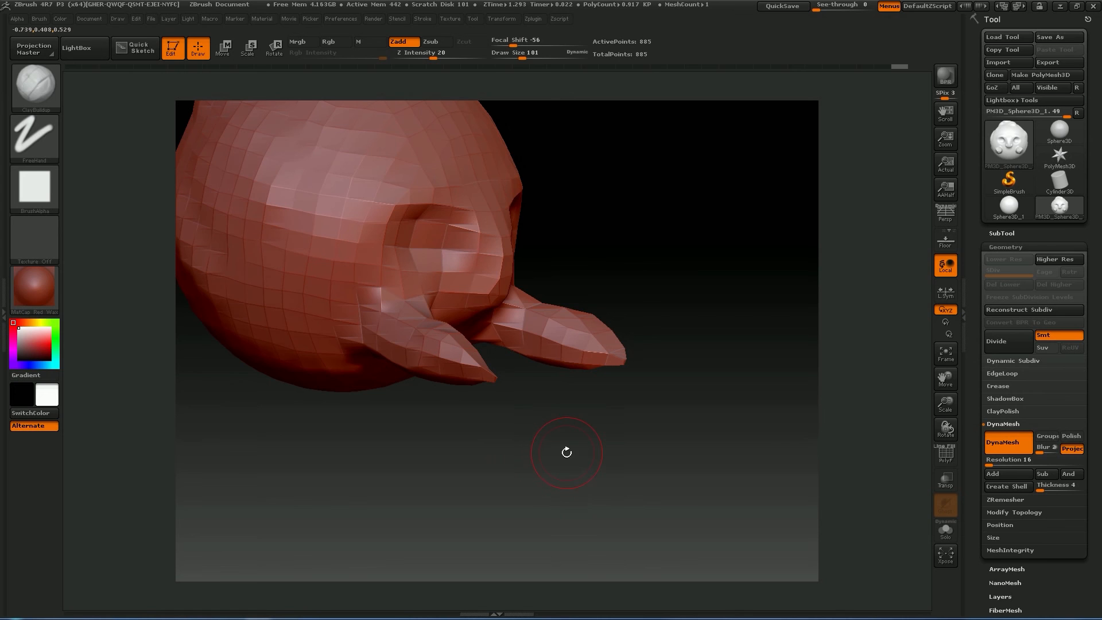
Step: Undo the low-resolution remesh and remesh the horned head at a DynaMesh resolution of 1096
ctrl+drag(573, 453, 642, 467)
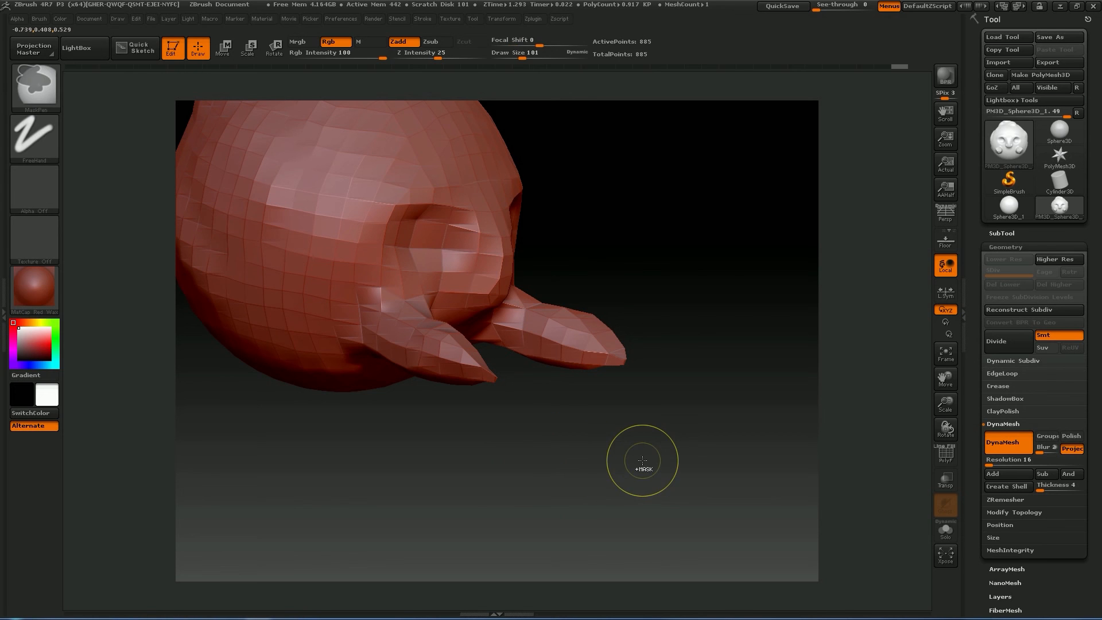
drag(996, 463, 1013, 464)
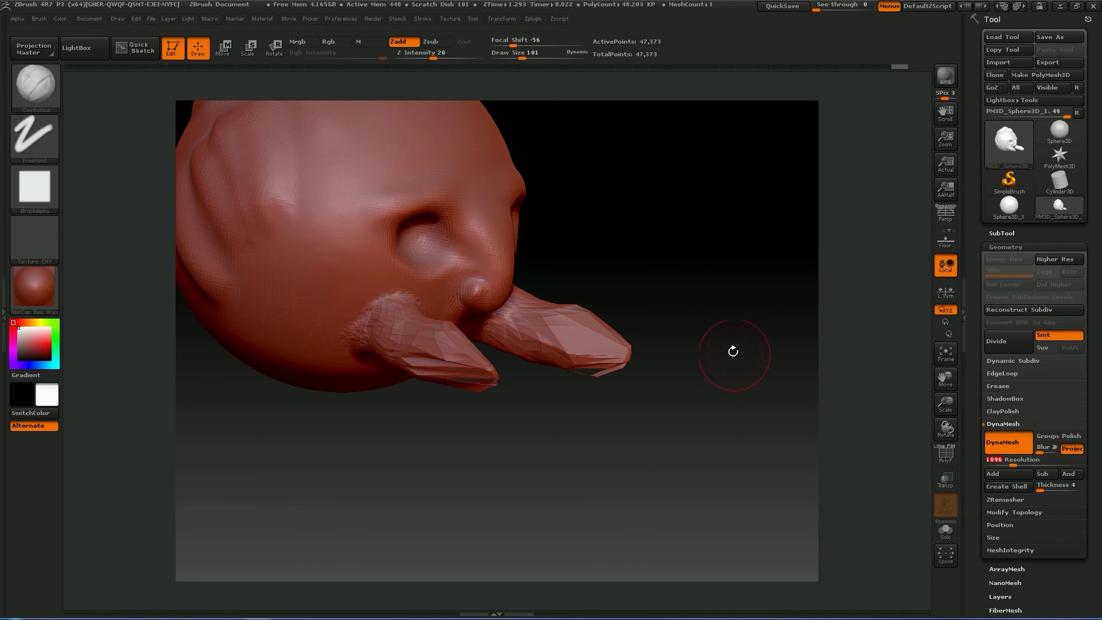
key(ctrl)
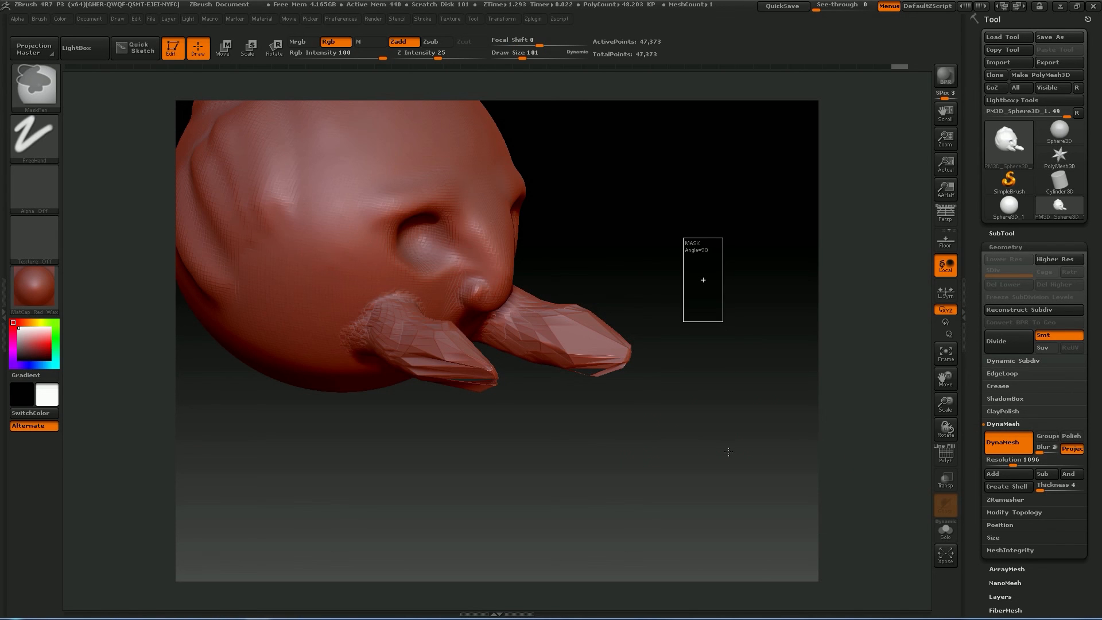
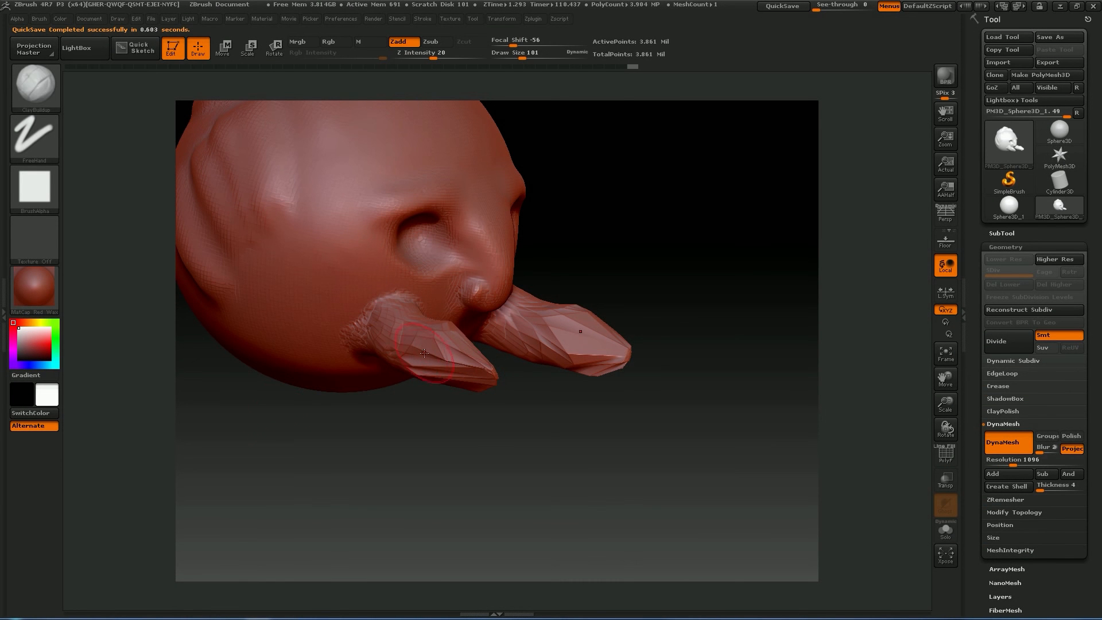
mouse_move(439, 450)
mouse_down()
mouse_move(458, 440)
mouse_move(443, 444)
mouse_up()
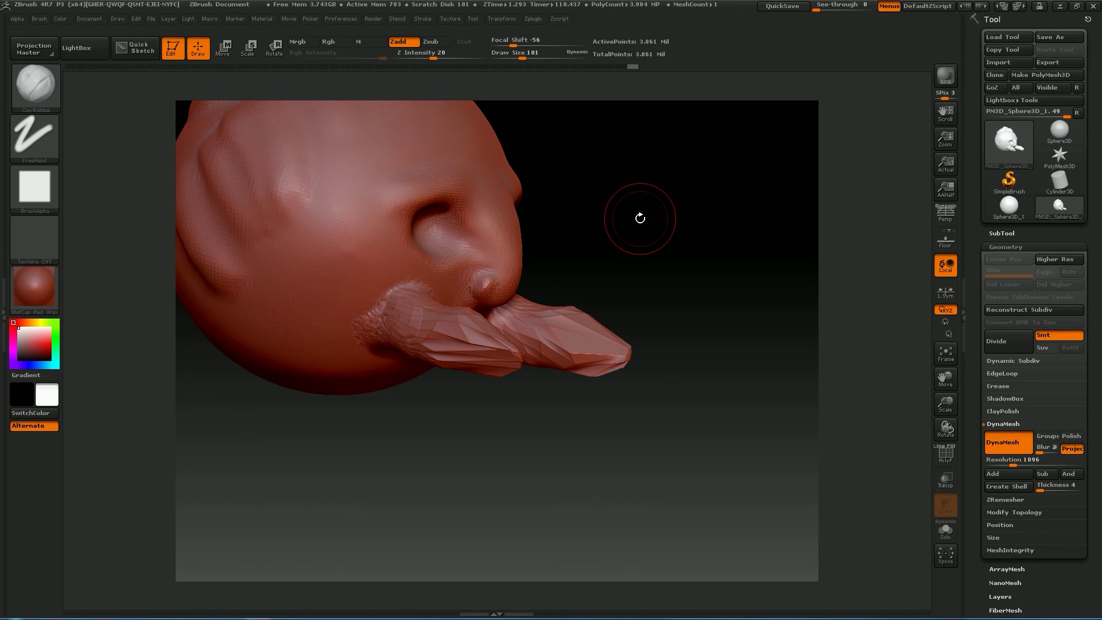
drag(643, 254, 630, 261)
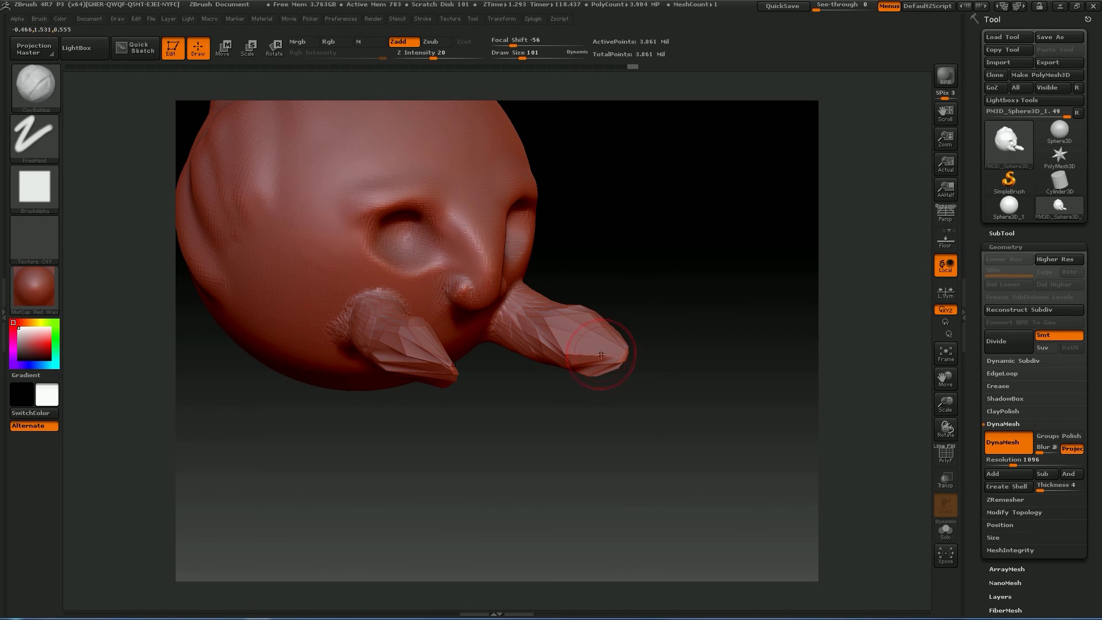
Step: Try to smooth the dense cheek horns, raising the Smooth brush's Z Intensity to 100
key(shift)
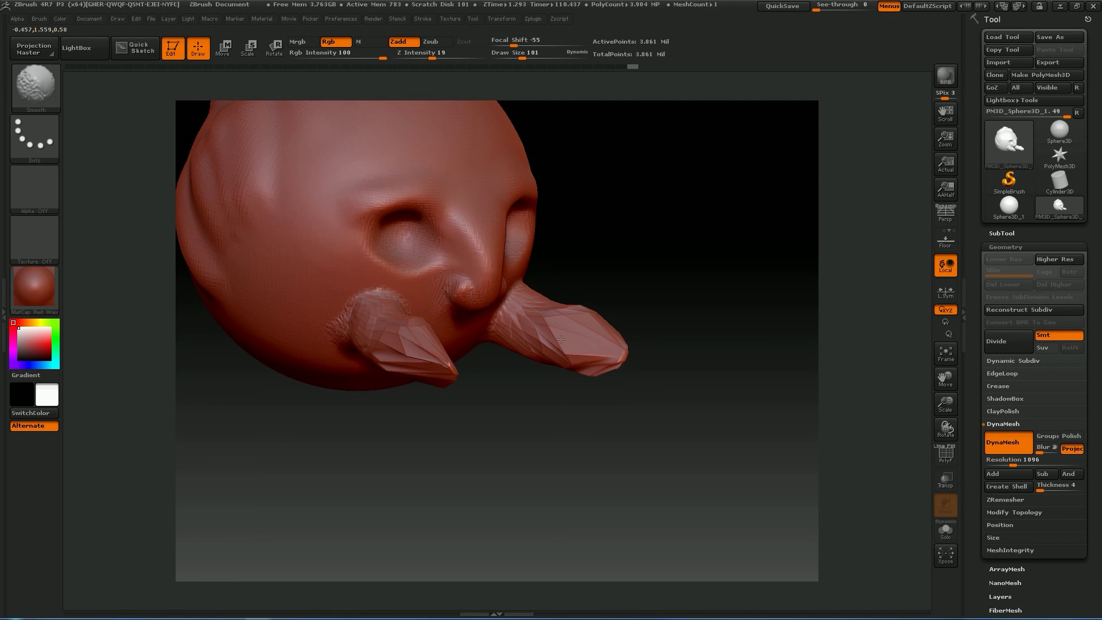
shift+drag(524, 335, 526, 329)
shift+drag(527, 328, 537, 329)
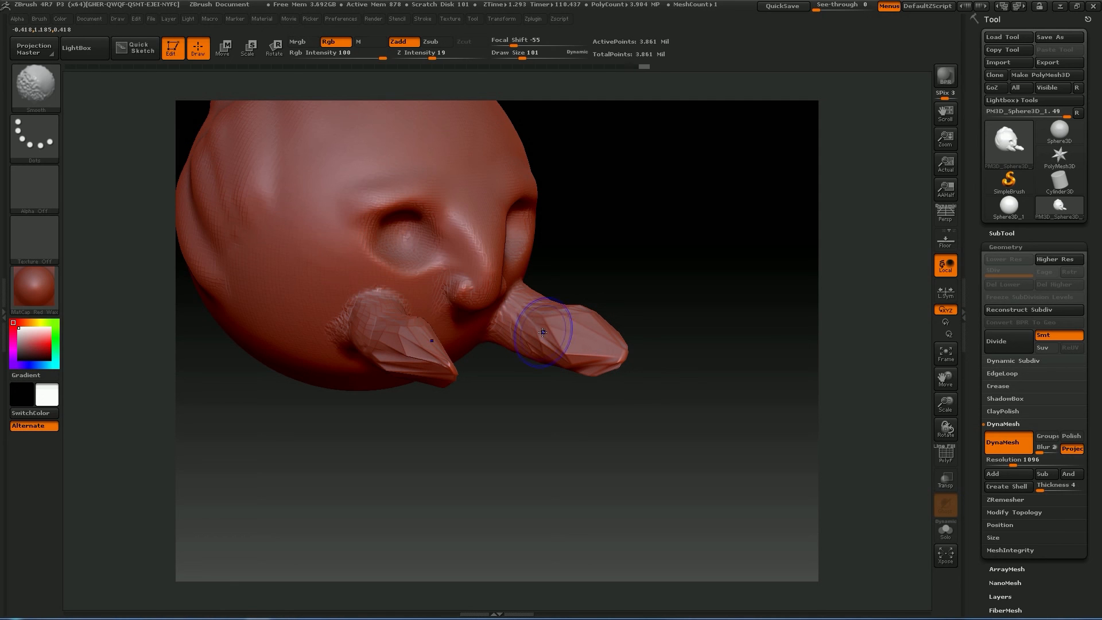
drag(431, 56, 484, 68)
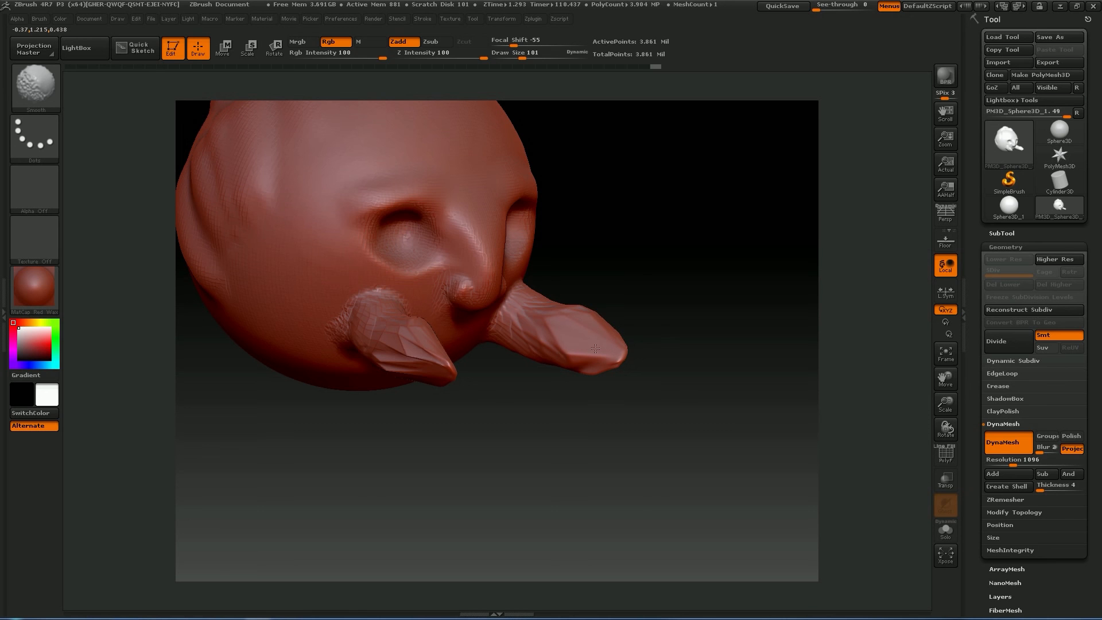
drag(730, 347, 555, 344)
key(shift)
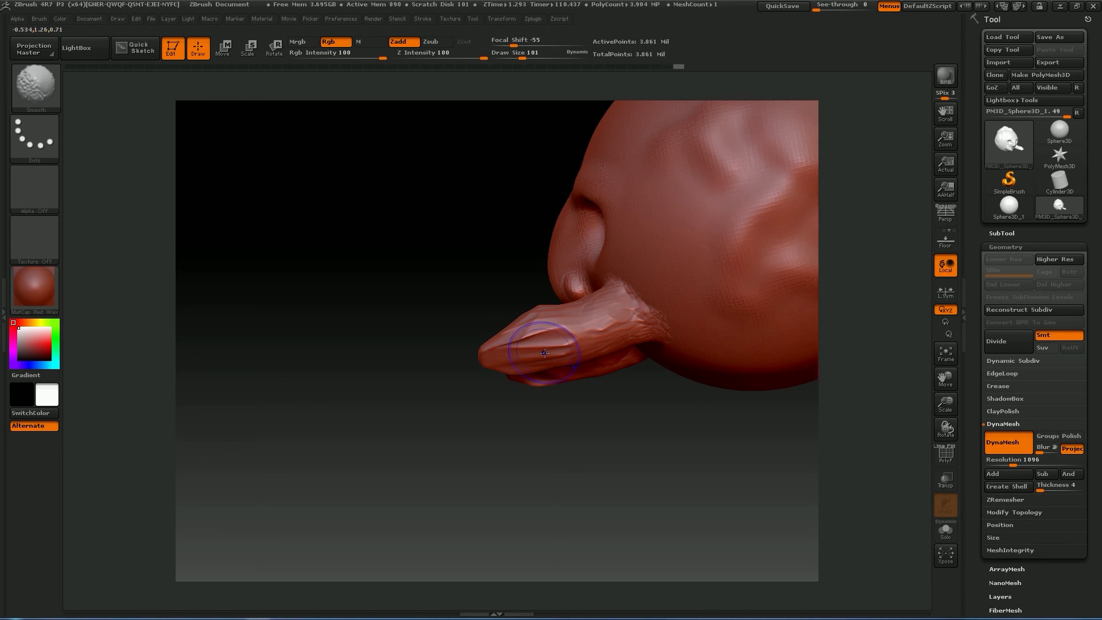
drag(491, 468, 534, 471)
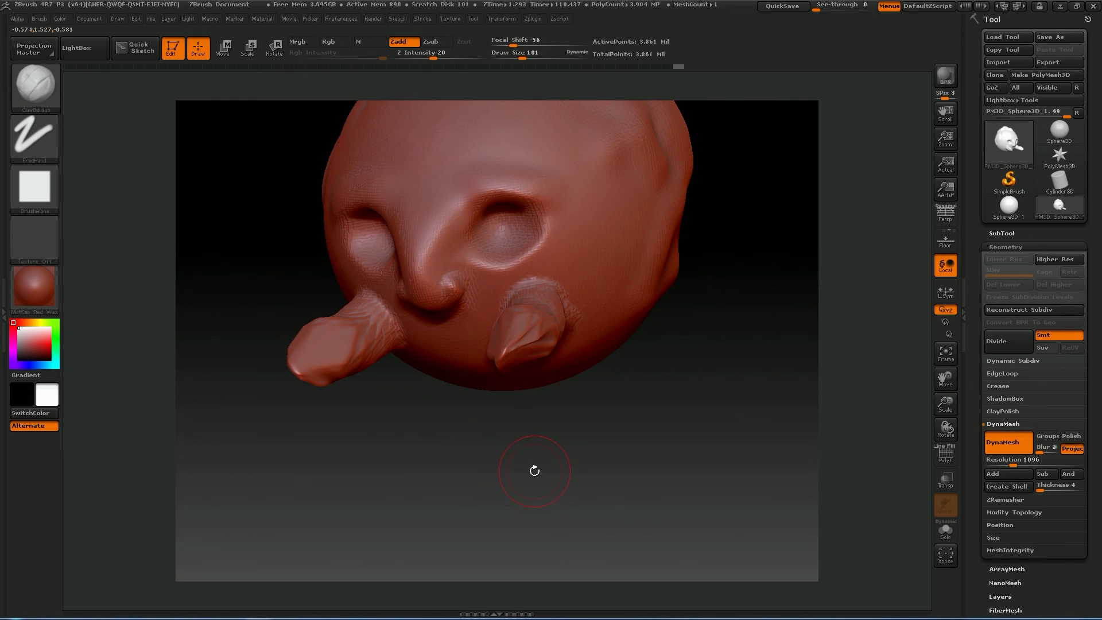
Step: Roll the undo history back to the head without cheek horns, at DynaMesh resolution 128
key(ctrl)
drag(655, 66, 586, 68)
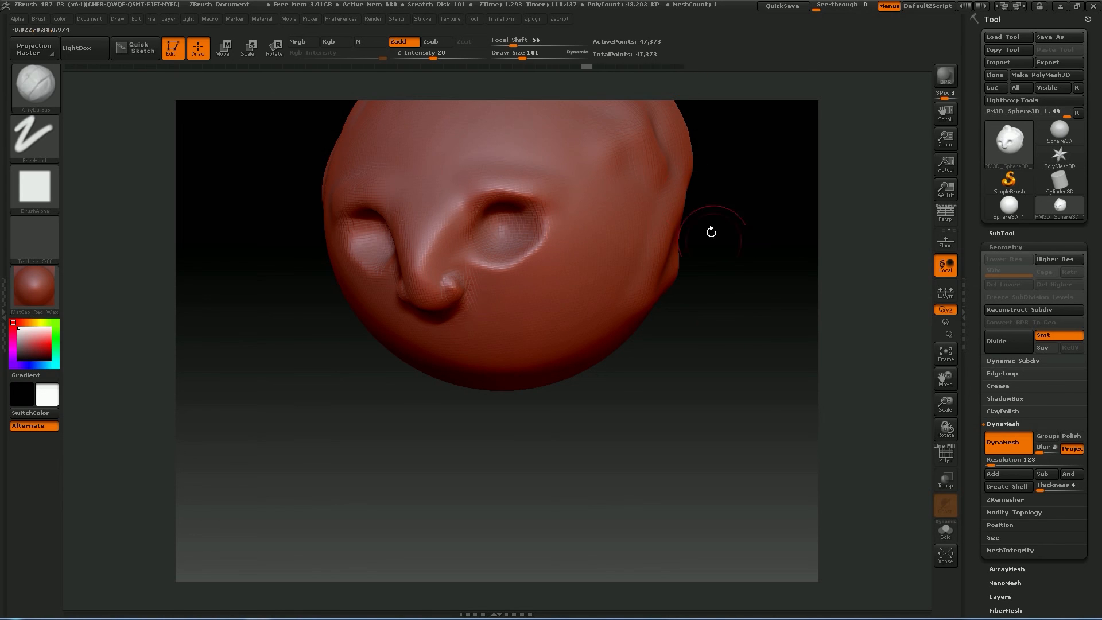
mouse_move(713, 299)
mouse_down()
mouse_move(731, 263)
mouse_move(733, 321)
mouse_move(676, 410)
mouse_up()
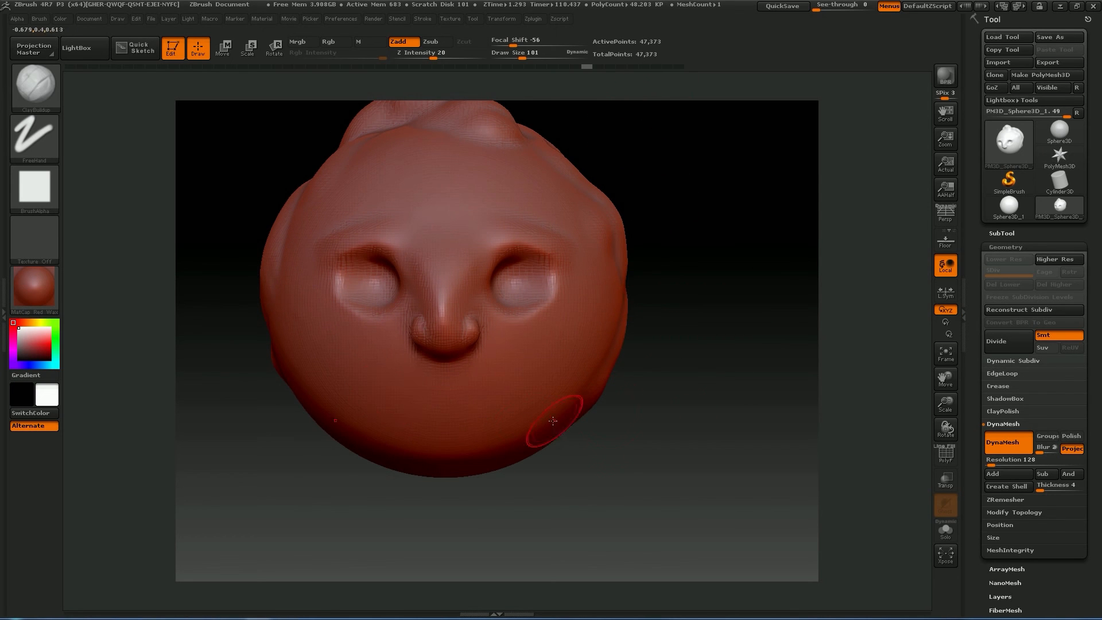
Step: Turn off DynaMesh and carve a curved, smiling mouth below the nose with the inverted ClayBuildup brush
click(1015, 440)
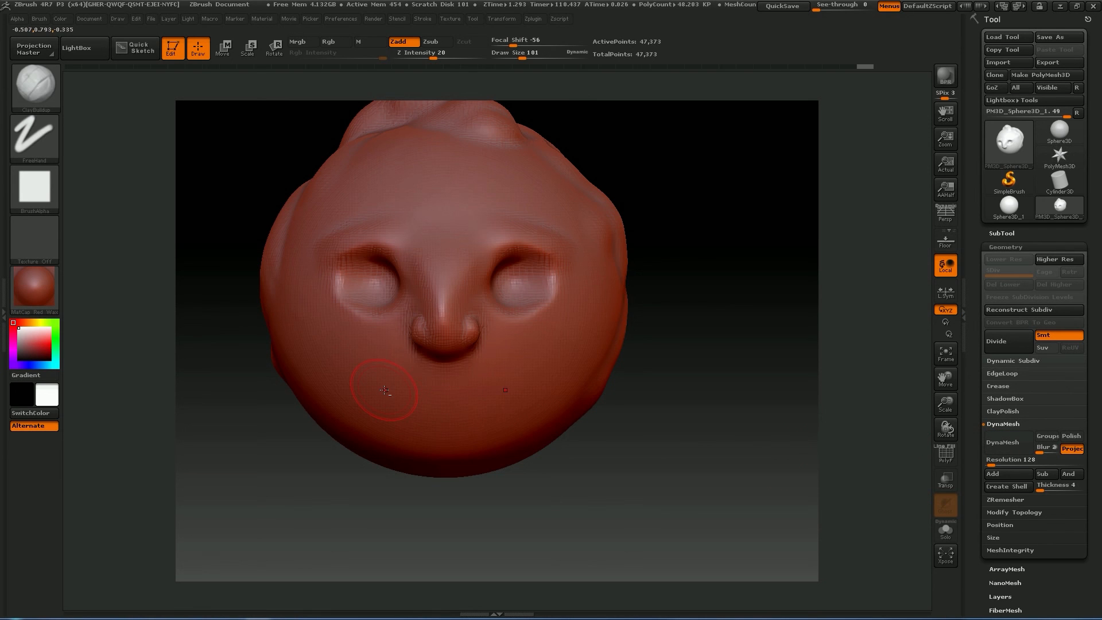
mouse_move(389, 389)
alt+mouse_down()
mouse_move(448, 401)
mouse_move(525, 367)
mouse_move(448, 378)
alt+mouse_up()
key(ctrl+z)
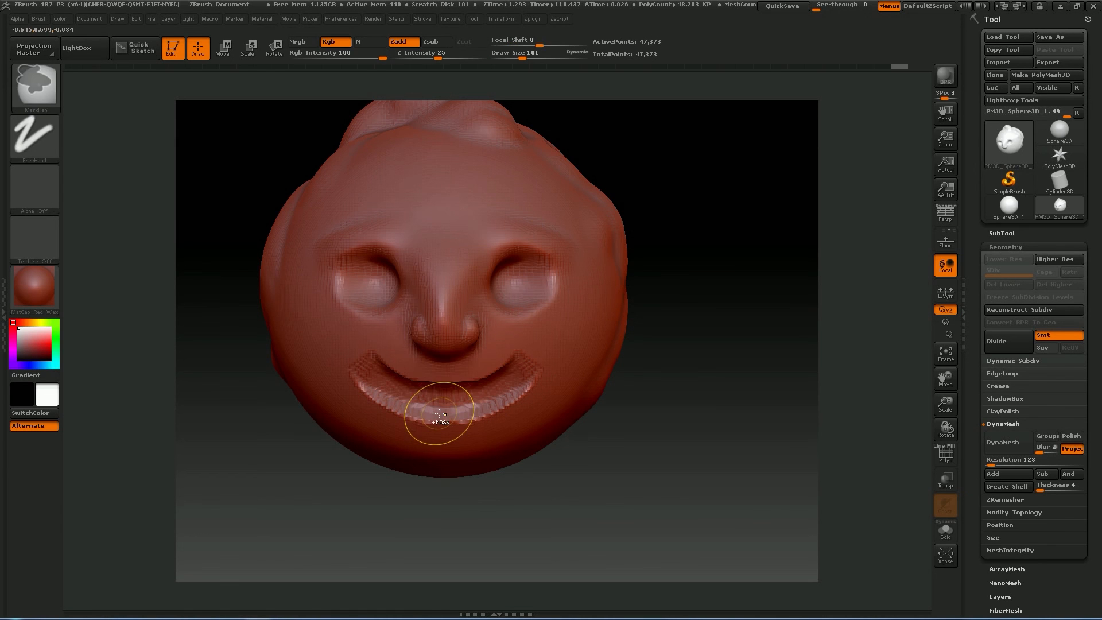
Step: Set the Smooth brush's Z Intensity to 13, smooth the carved mouth and check its profile from the side
shift+drag(459, 58, 425, 61)
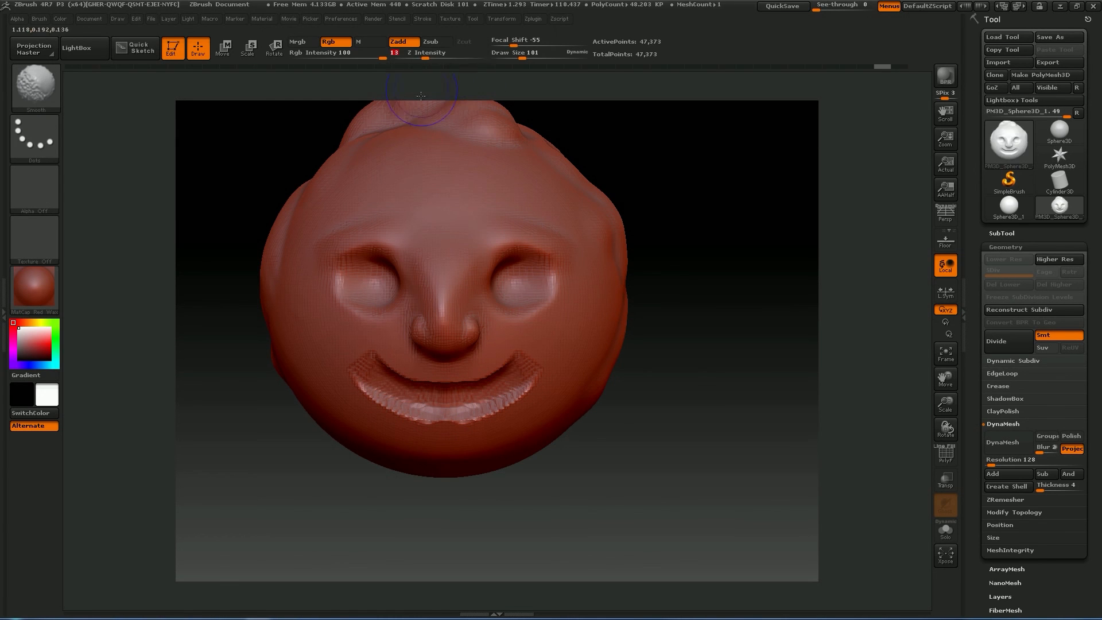
mouse_move(369, 350)
shift+mouse_down()
mouse_move(412, 394)
mouse_move(373, 396)
mouse_move(445, 412)
mouse_move(516, 379)
shift+mouse_up()
drag(752, 421, 686, 423)
drag(349, 441, 327, 438)
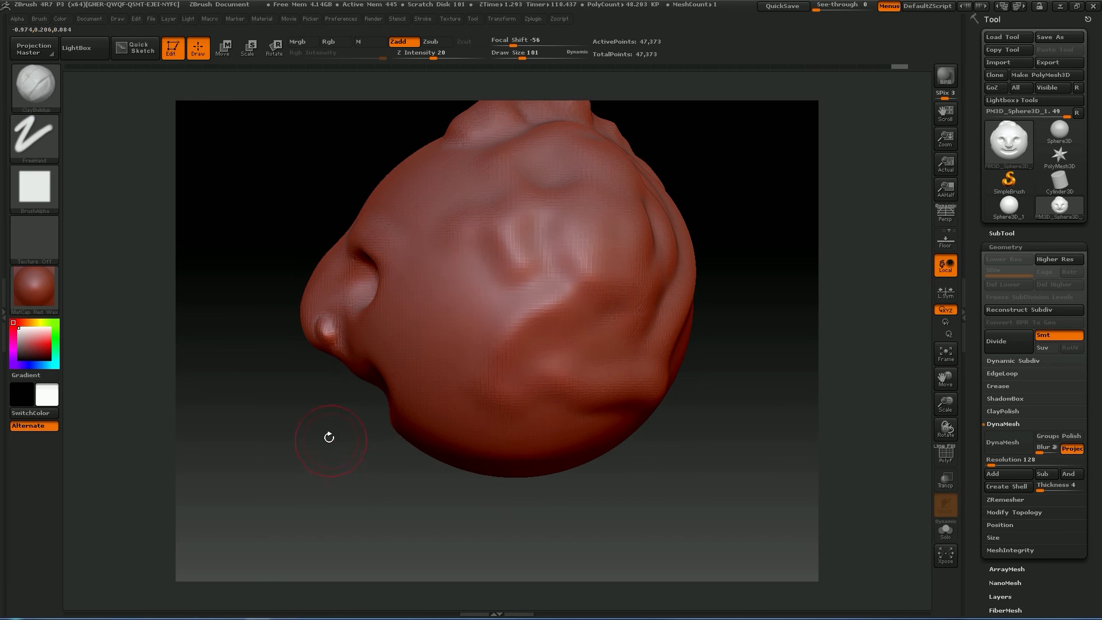
Step: With the Move brush at Draw Size 175, pull the nose tip forward and down and push out the mouth and chin in profile
click(33, 101)
mouse_move(299, 183)
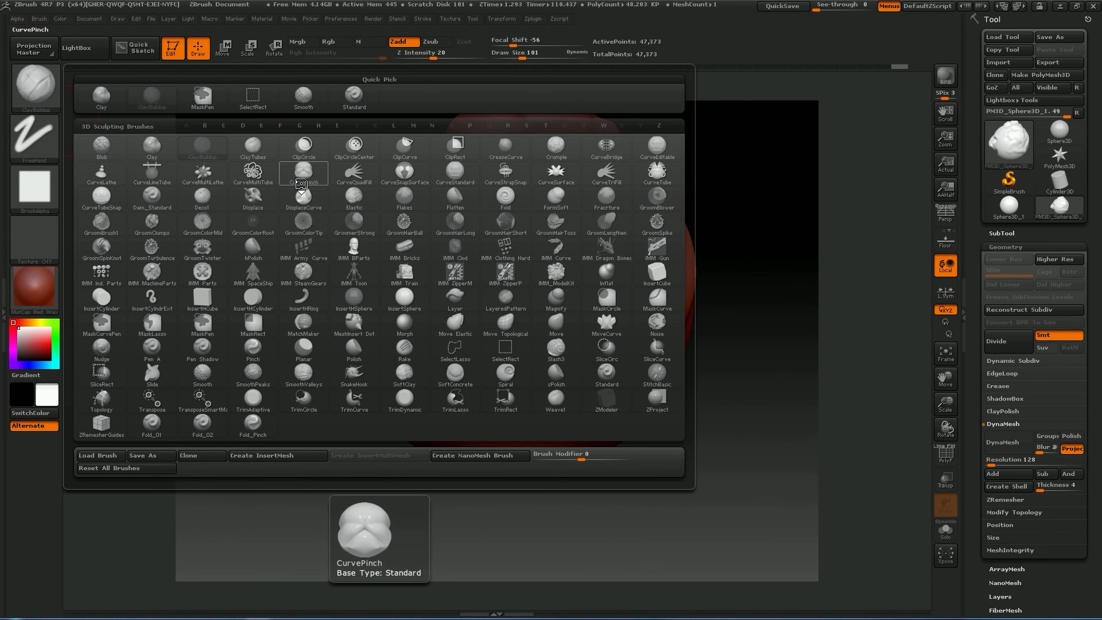
mouse_move(391, 331)
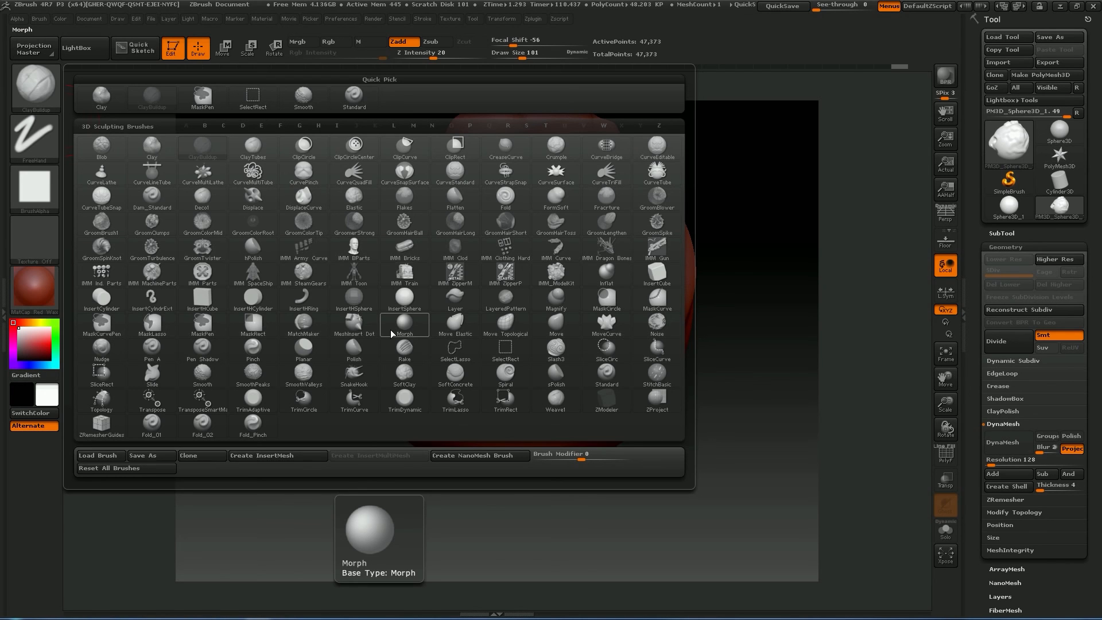
key(m)
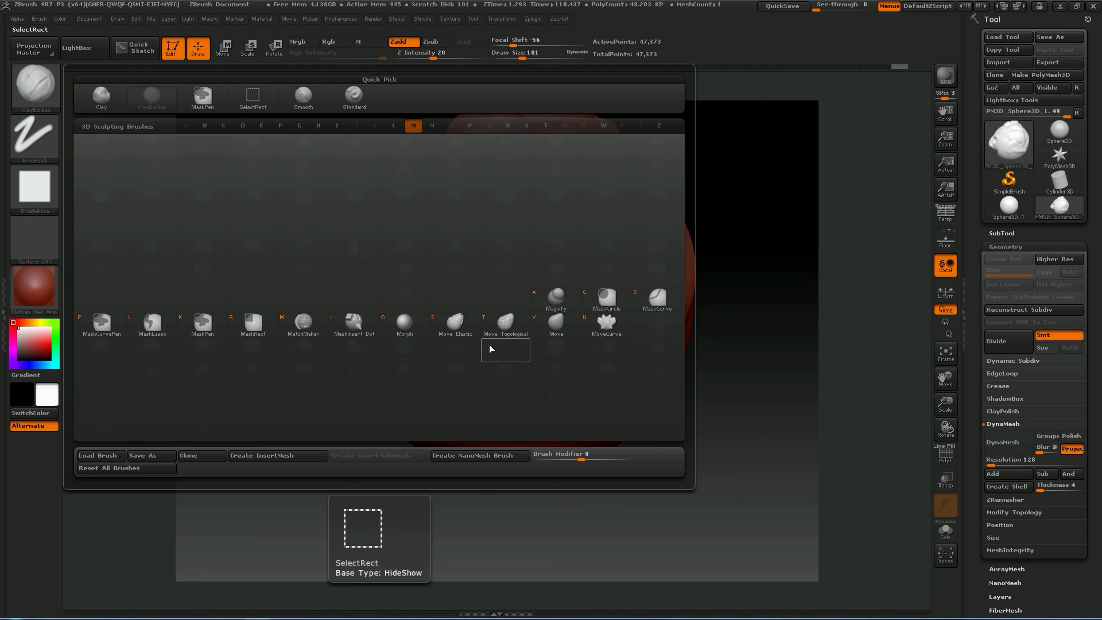
click(559, 327)
key(space)
drag(349, 404, 359, 404)
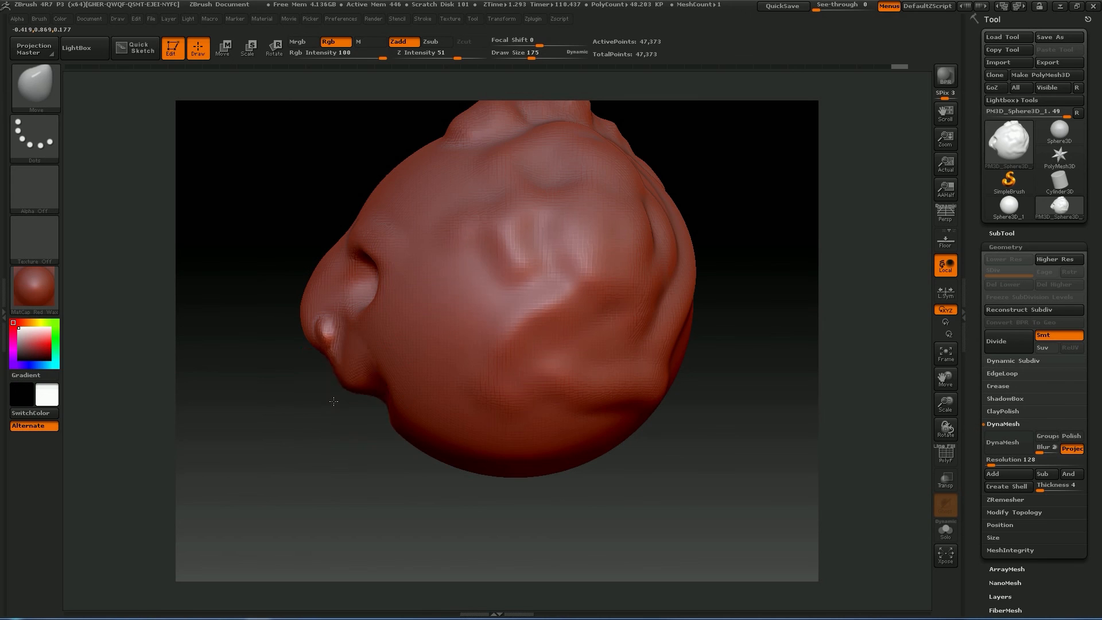
mouse_move(324, 347)
mouse_down()
mouse_move(335, 339)
mouse_move(294, 359)
mouse_up()
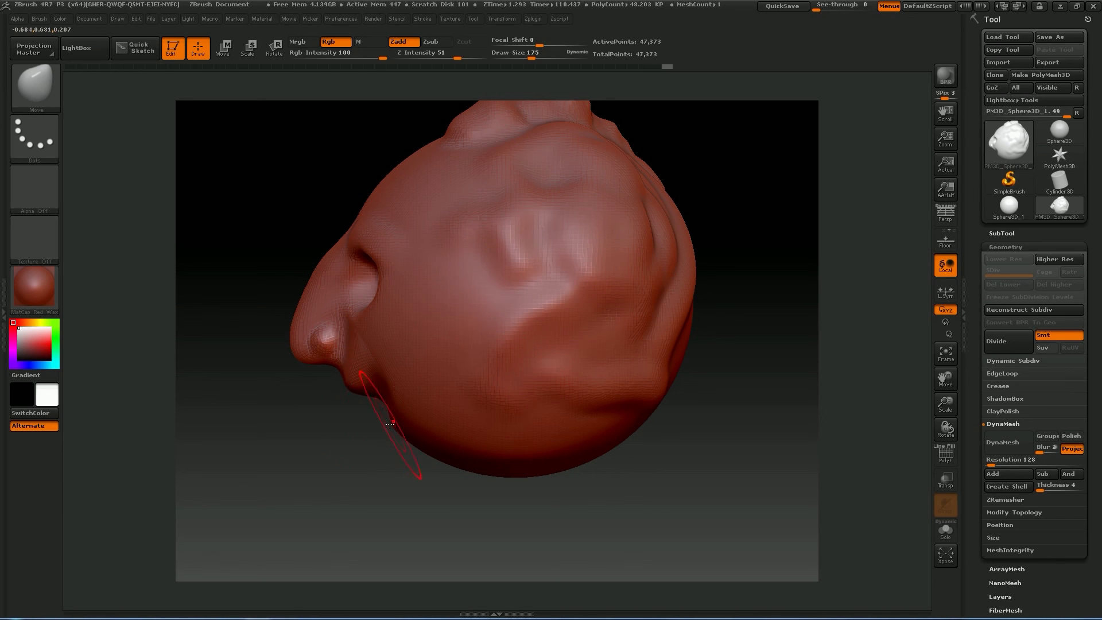
drag(394, 429, 364, 426)
Step: Widen the nostrils symmetrically with the Move brush while facing the head from the front
drag(327, 481, 605, 442)
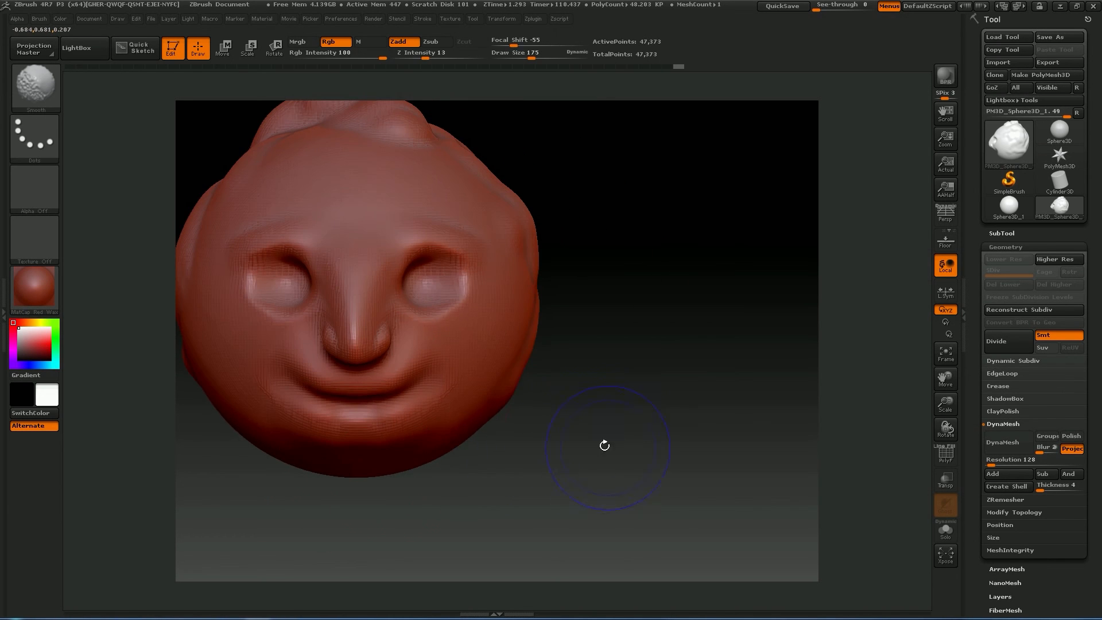
drag(673, 410, 511, 430)
mouse_move(278, 226)
mouse_down()
mouse_move(596, 287)
mouse_move(586, 381)
mouse_move(676, 389)
mouse_up()
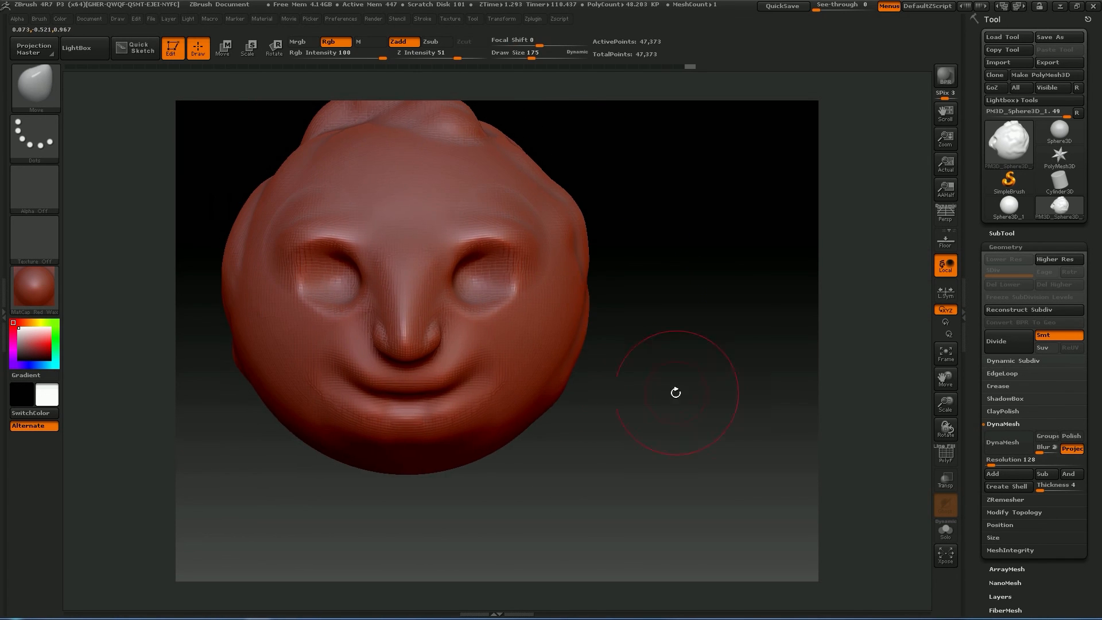
drag(438, 329, 445, 331)
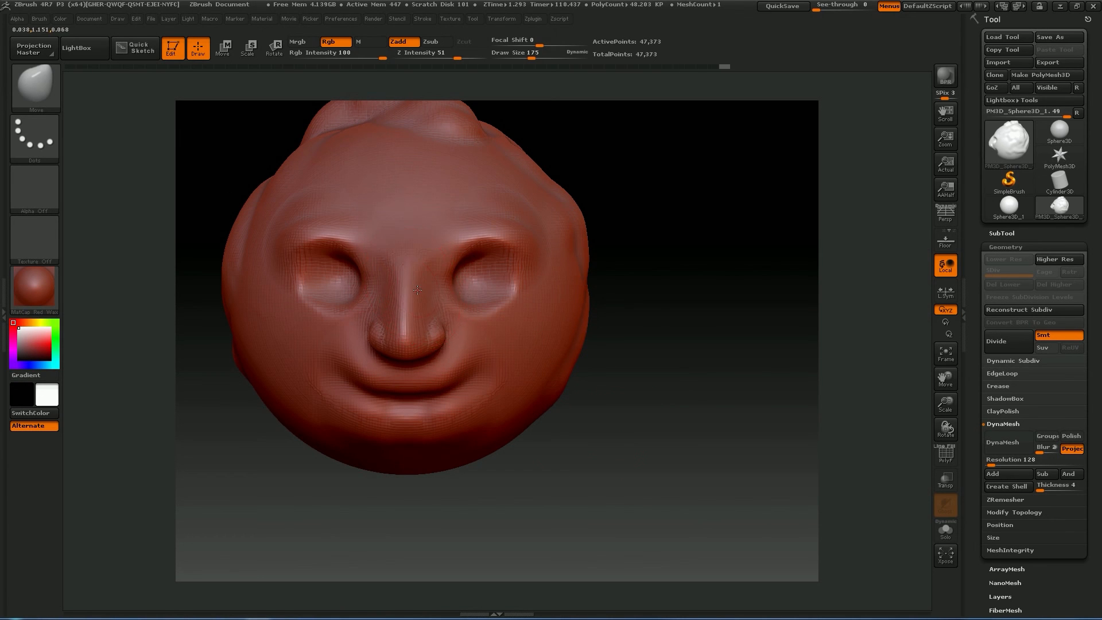
Step: Collapse the Geometry settings and examine the reshaped head from the side, three-quarter and front views
drag(678, 400, 600, 459)
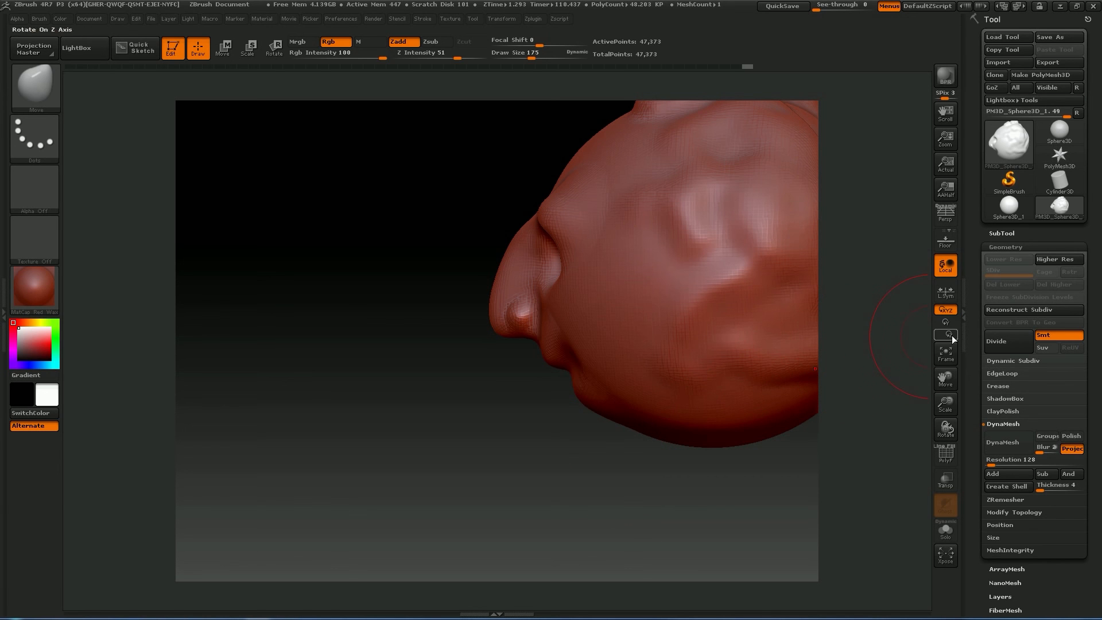
click(1009, 246)
click(1011, 245)
drag(462, 344, 231, 369)
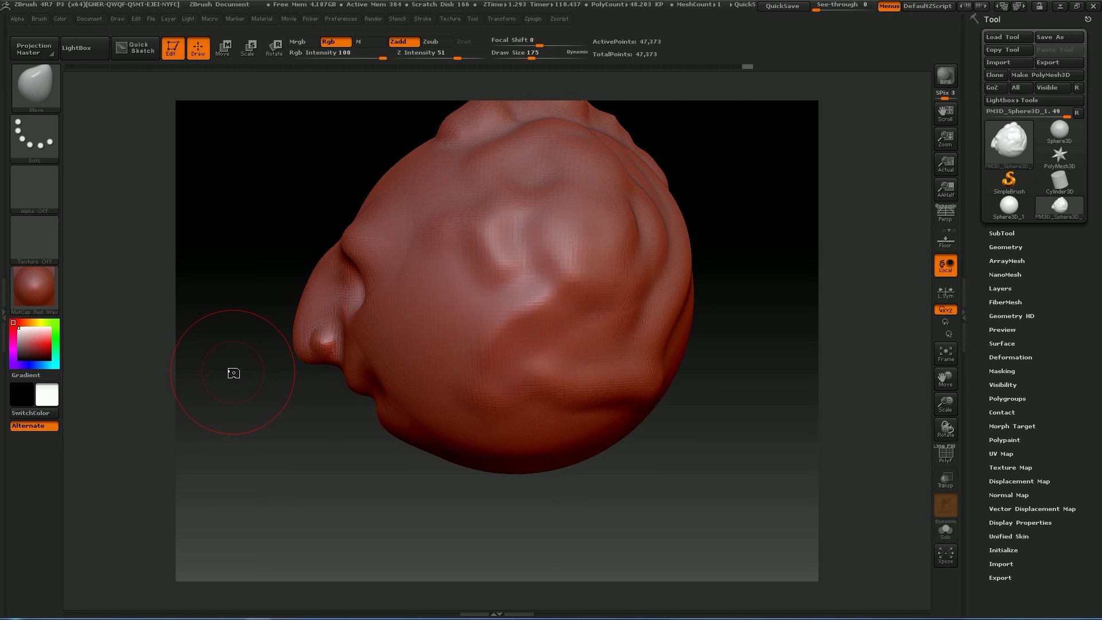
mouse_move(288, 238)
mouse_down()
mouse_move(280, 220)
mouse_move(562, 241)
mouse_up()
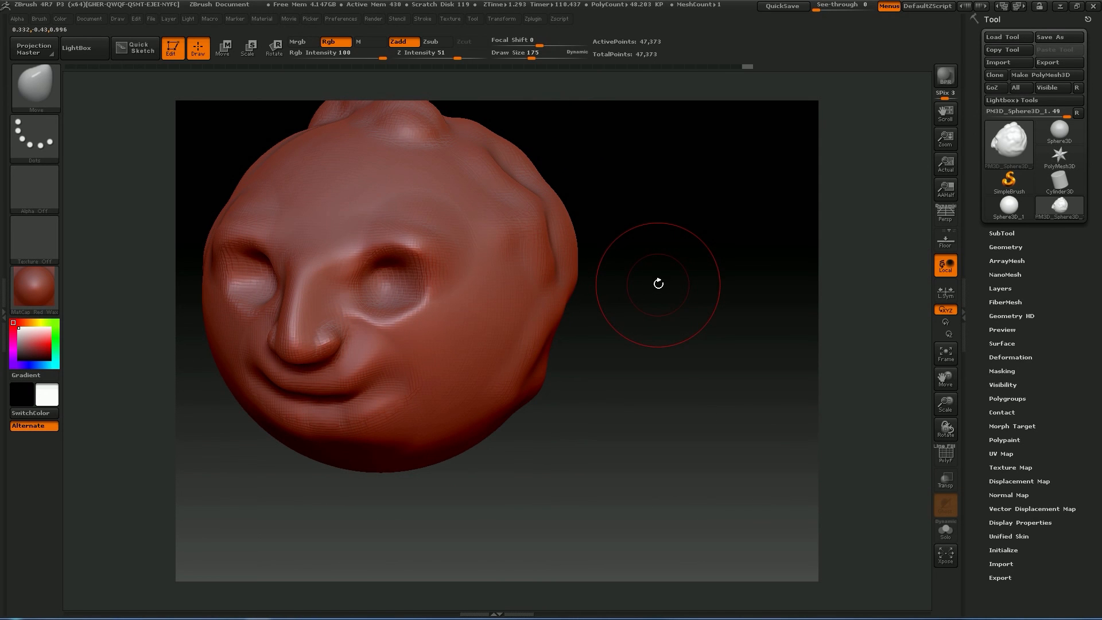
mouse_move(658, 285)
mouse_down()
mouse_move(671, 278)
mouse_move(662, 266)
mouse_move(676, 310)
mouse_move(767, 359)
mouse_move(790, 339)
mouse_up()
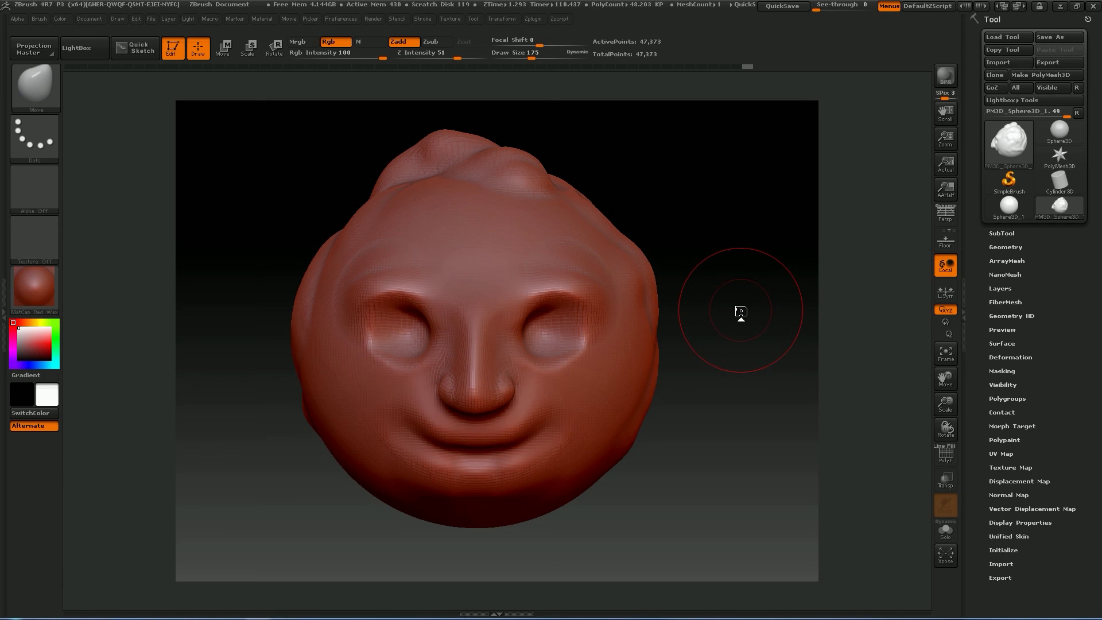
Step: Bring up the project save dialog and cancel it, and open the project loading dialog without saving the changes
key(ctrl+s)
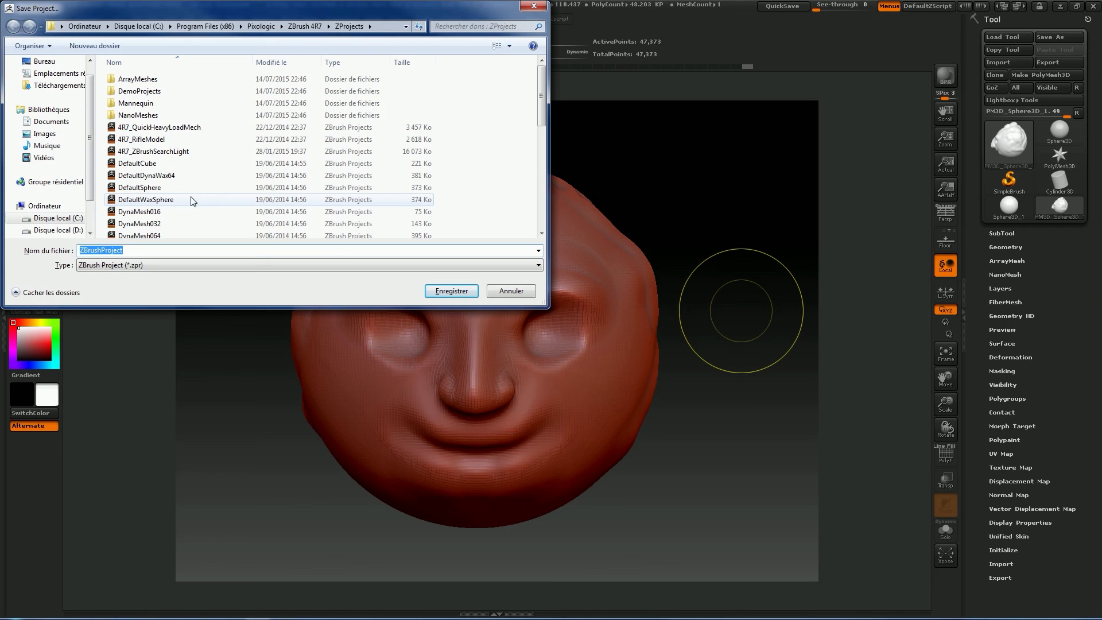
click(526, 290)
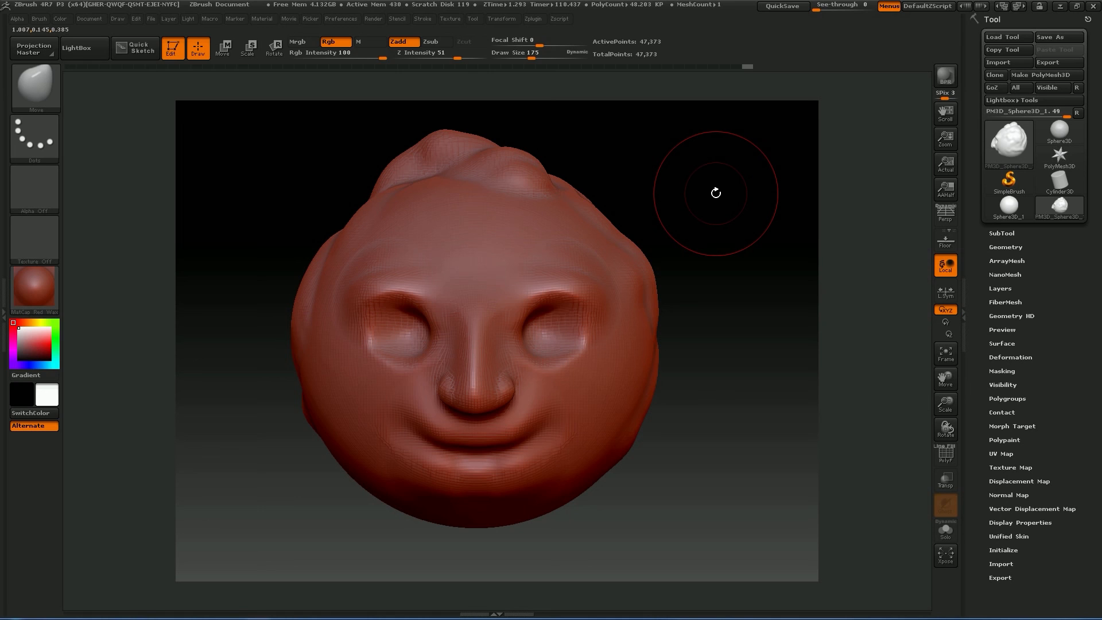
key(ctrl)
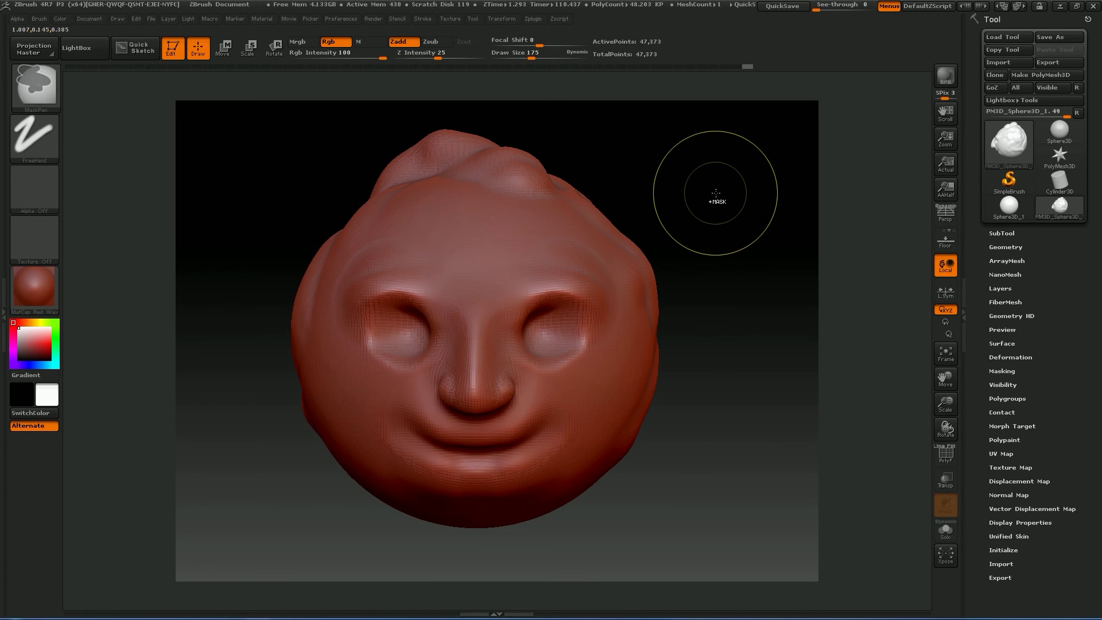
key(ctrl+o)
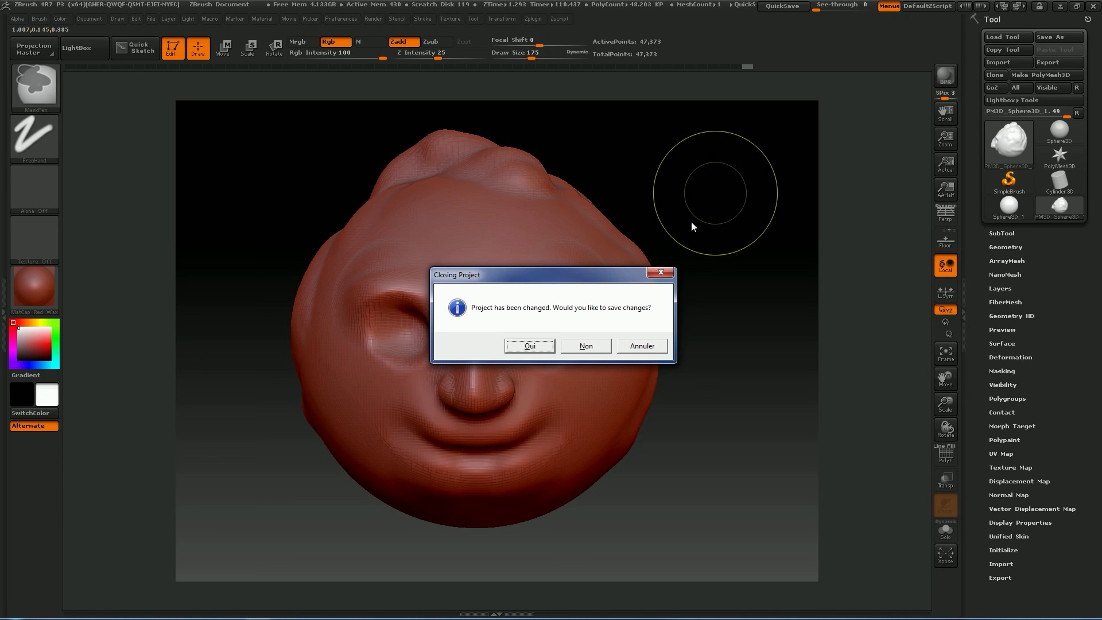
click(577, 345)
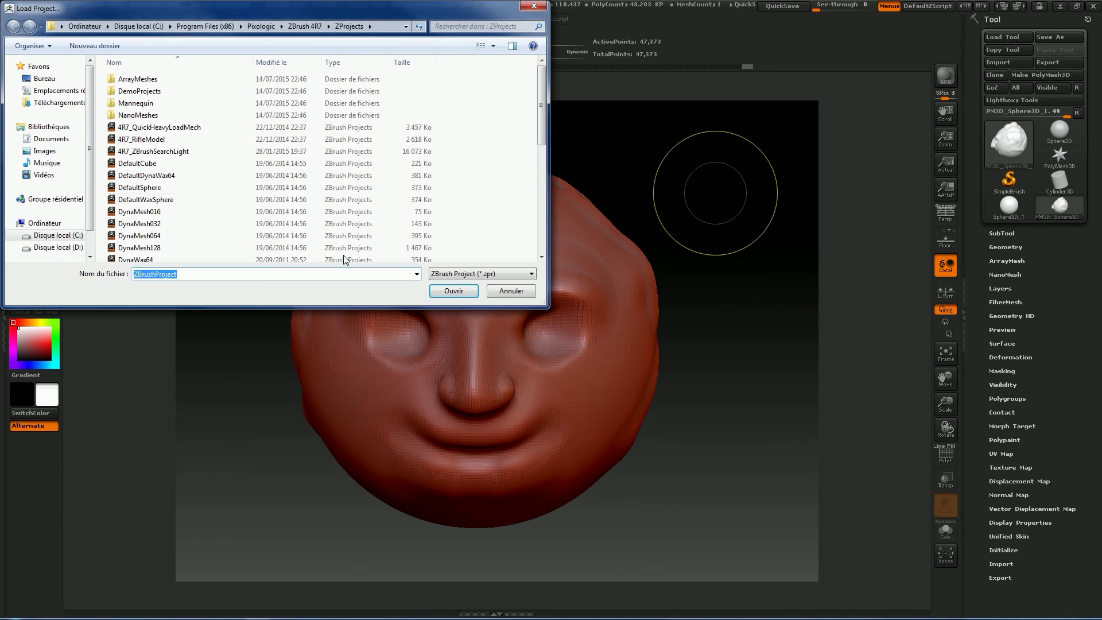